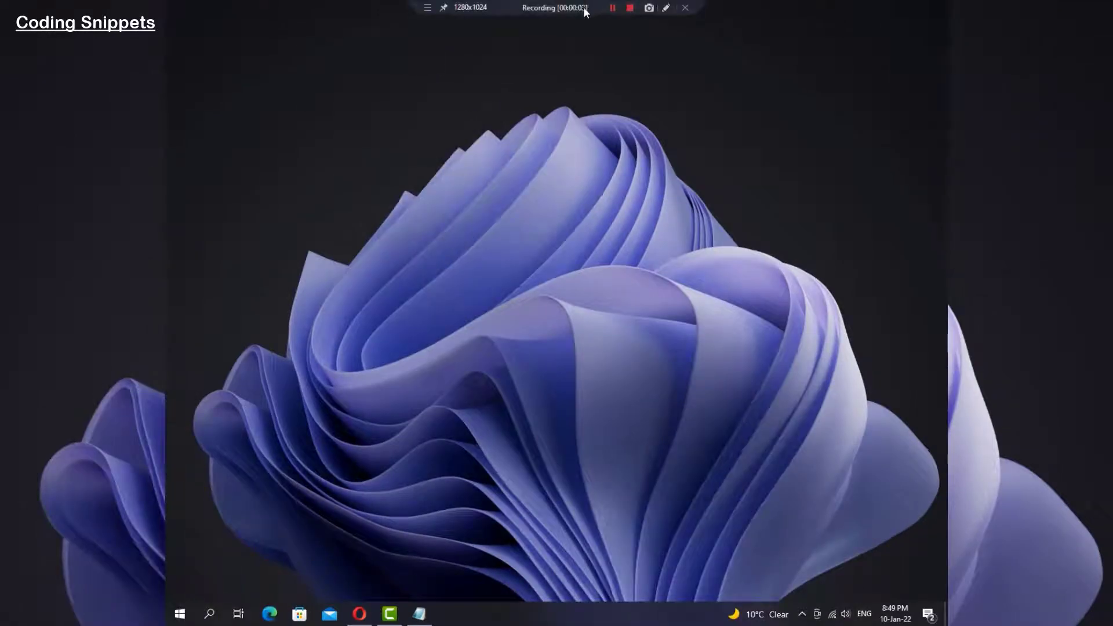
Open the Part 1 note in Notepad, read the plan for the header and hero section, and close it
click(419, 614)
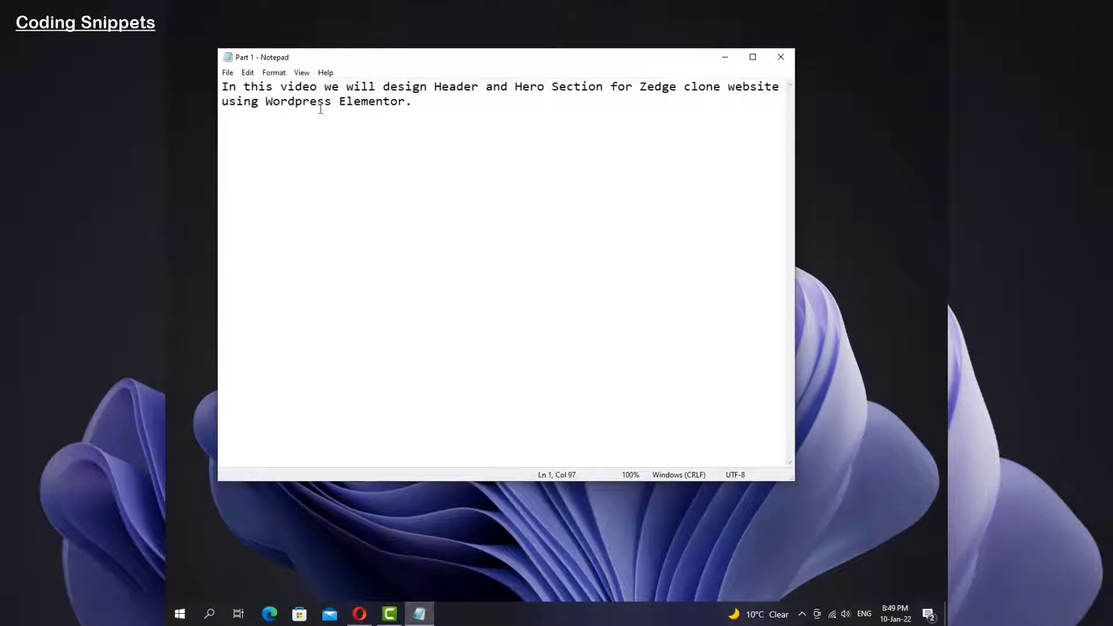
drag(221, 86, 783, 122)
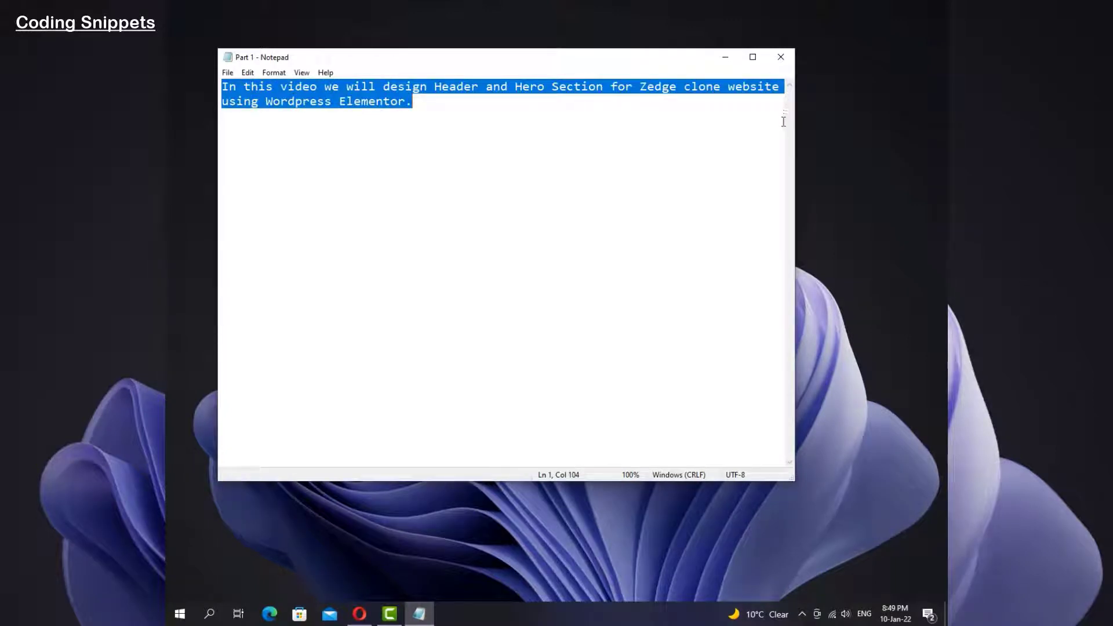
click(458, 158)
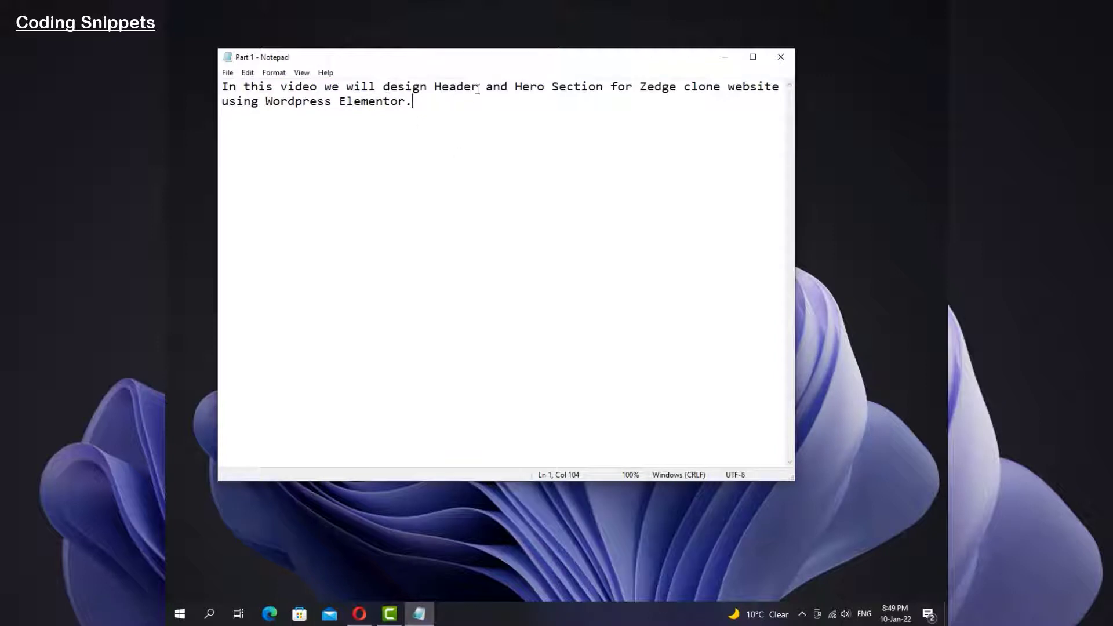
drag(436, 86, 607, 83)
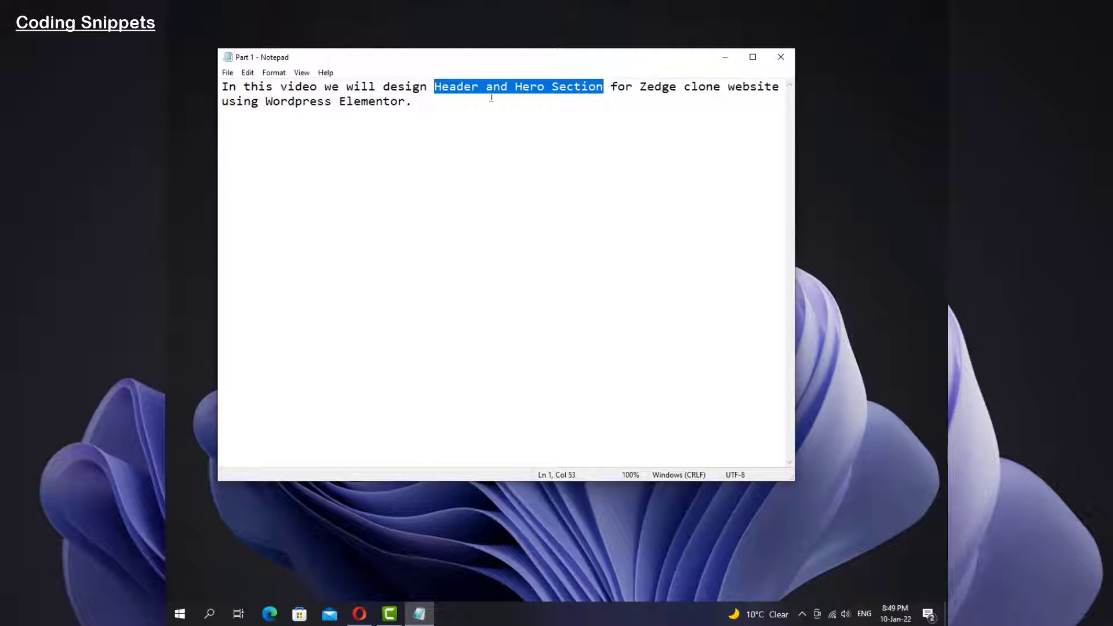
click(552, 138)
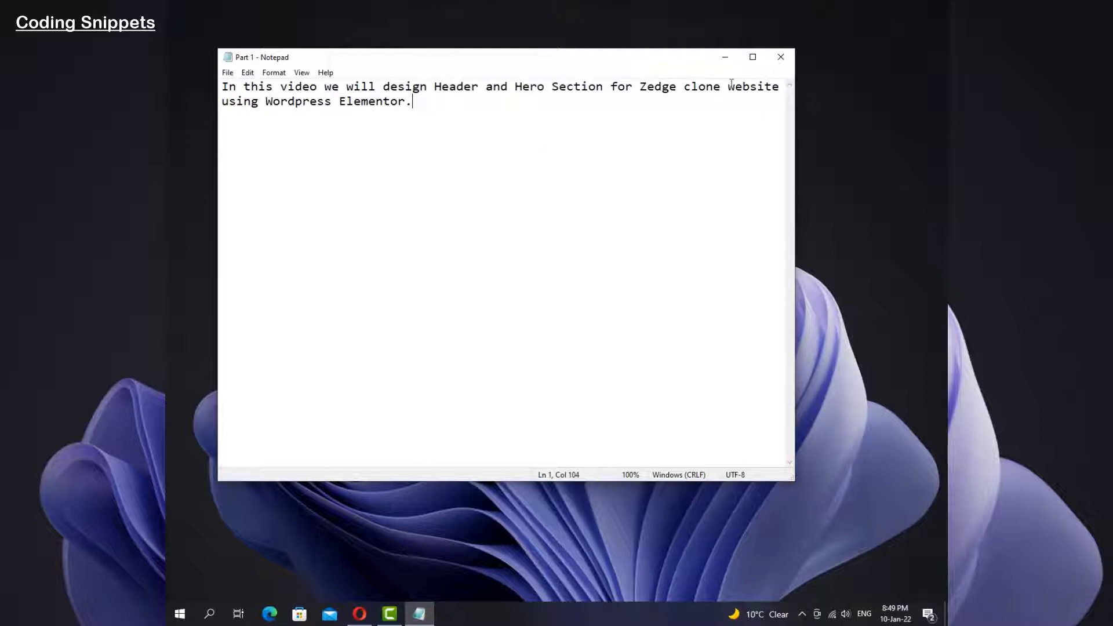
click(781, 56)
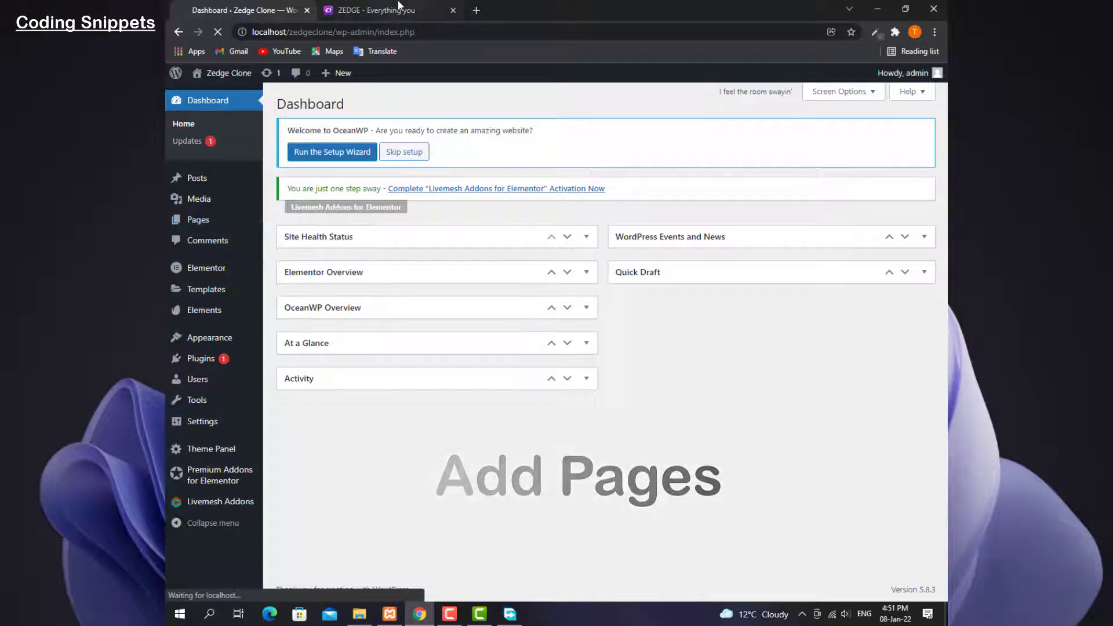
Title the new WordPress page Home, consulting the Zedge reference site, and publish it
click(371, 10)
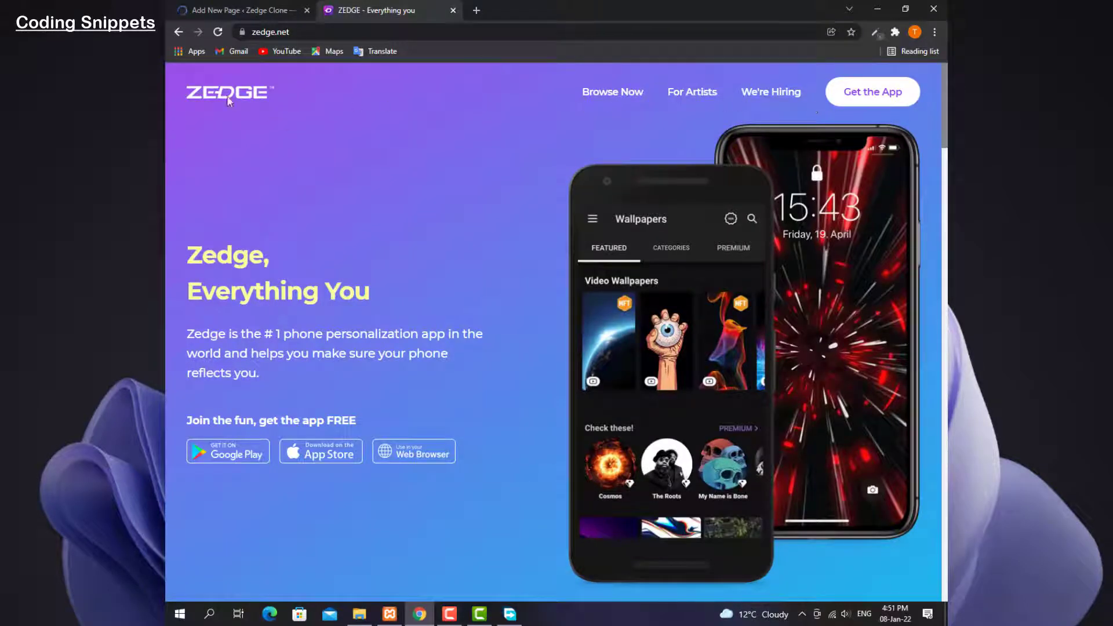
click(244, 10)
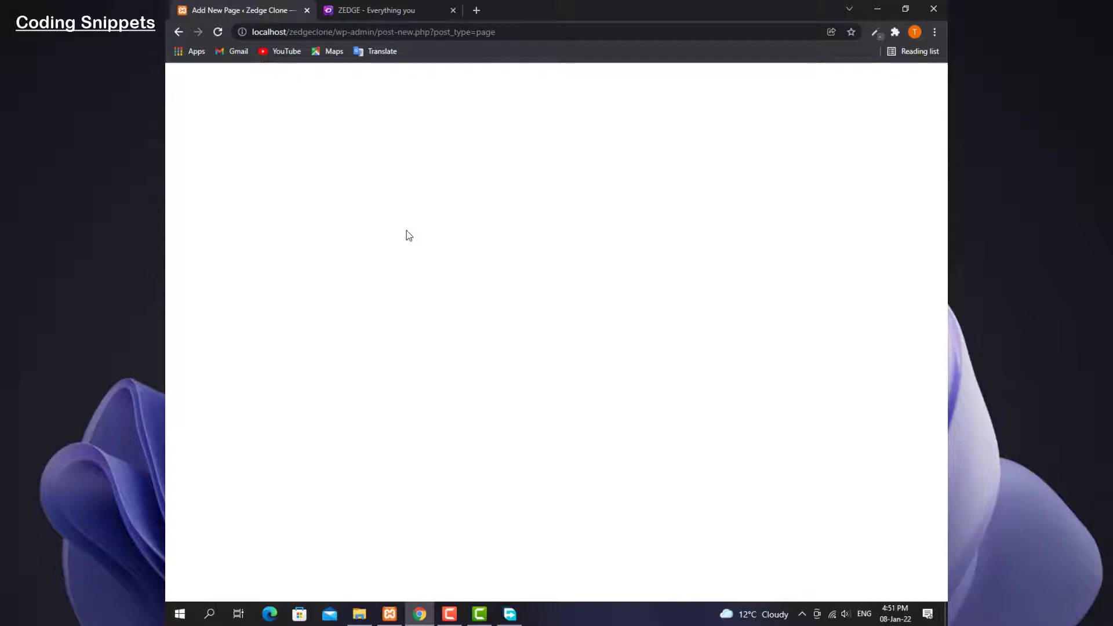
click(362, 149)
text(Ho)
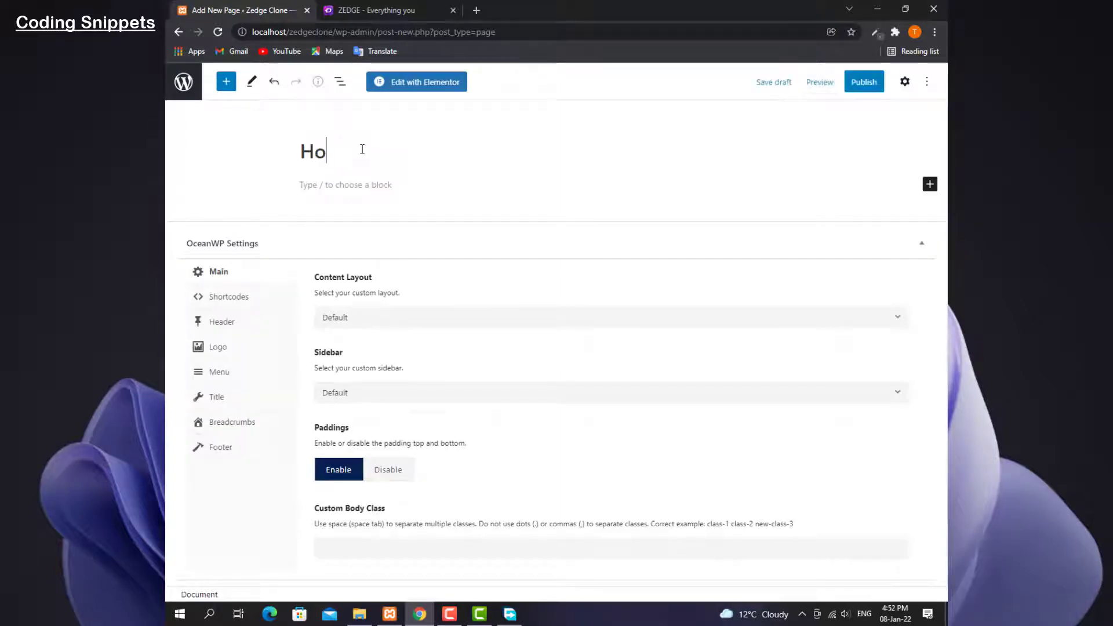
text(me)
click(379, 10)
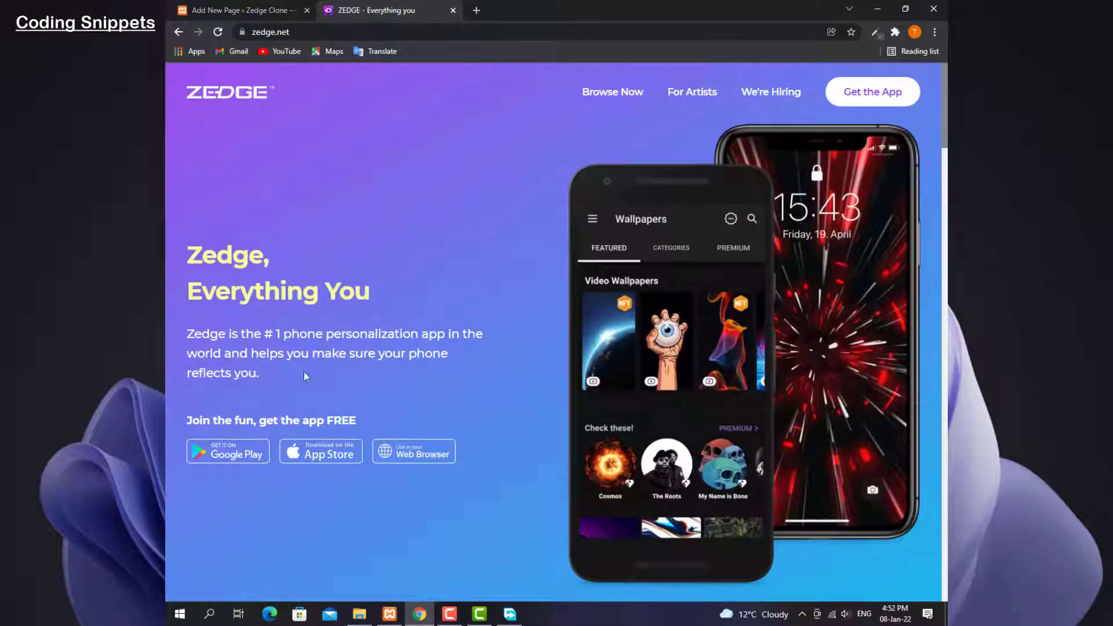
click(237, 10)
click(860, 81)
click(823, 82)
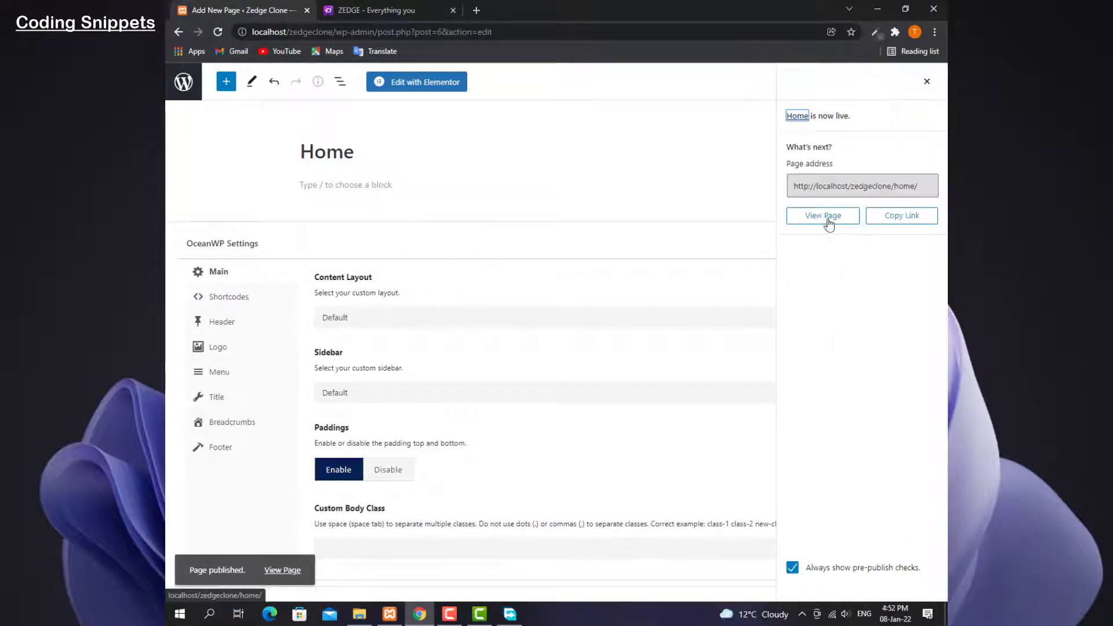
Set the Home page's content layout to Full Width, update it, and reload the live page
click(820, 216)
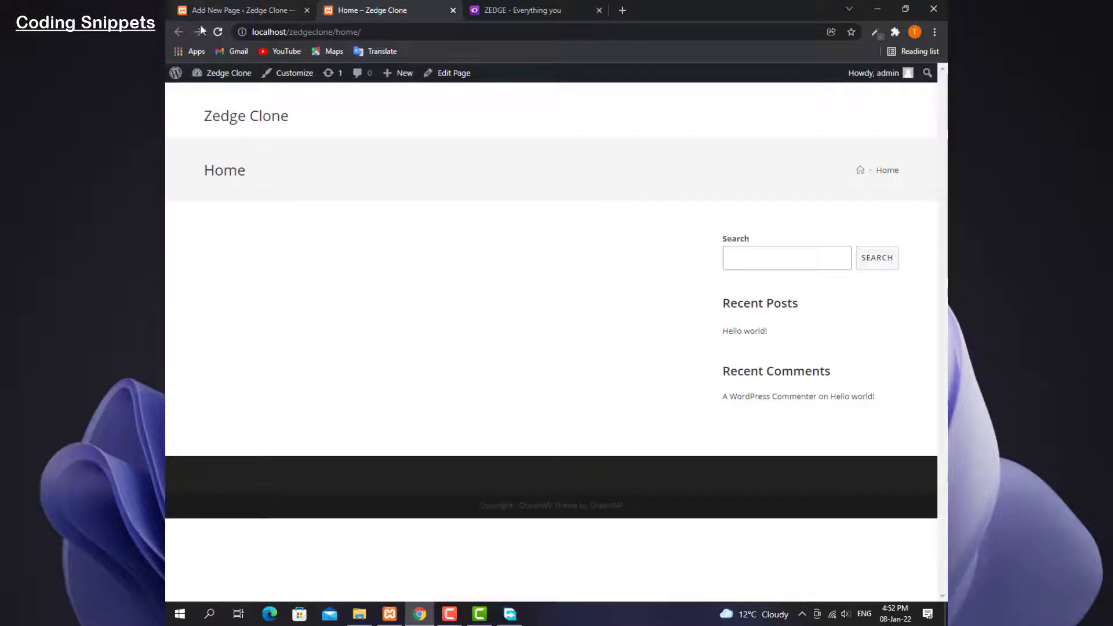
click(226, 10)
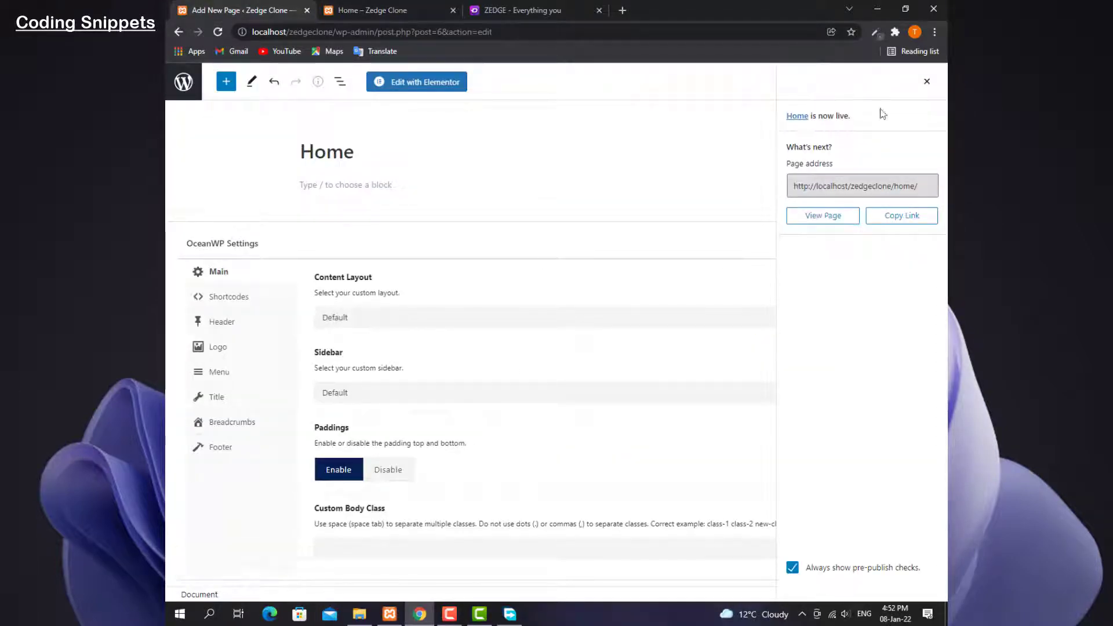
click(396, 317)
click(344, 407)
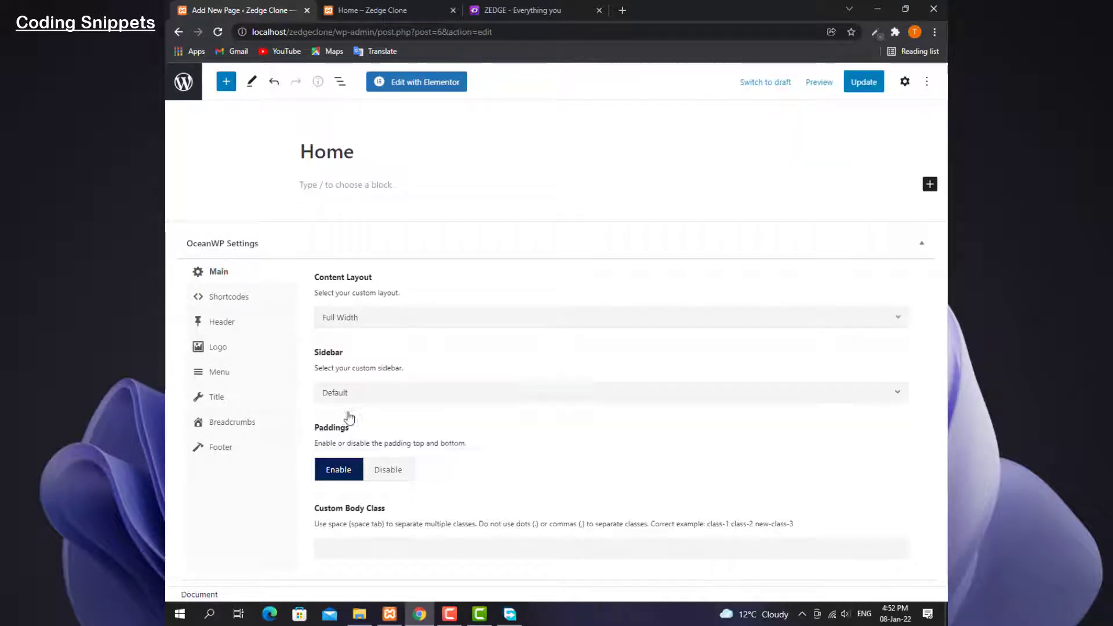
key(ctrl+s)
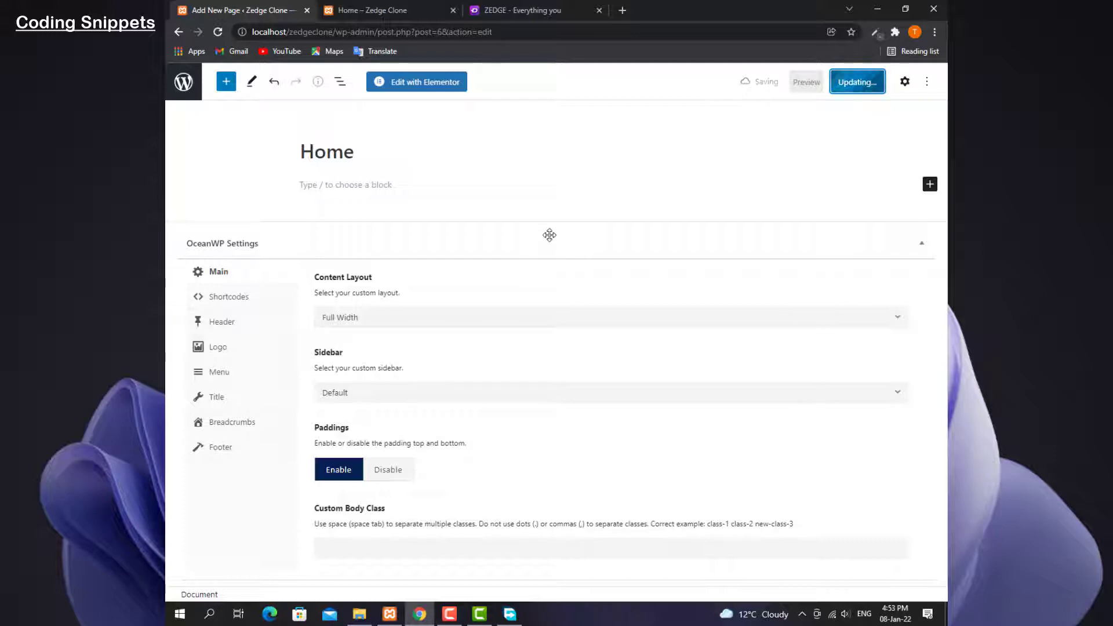
click(371, 13)
click(219, 35)
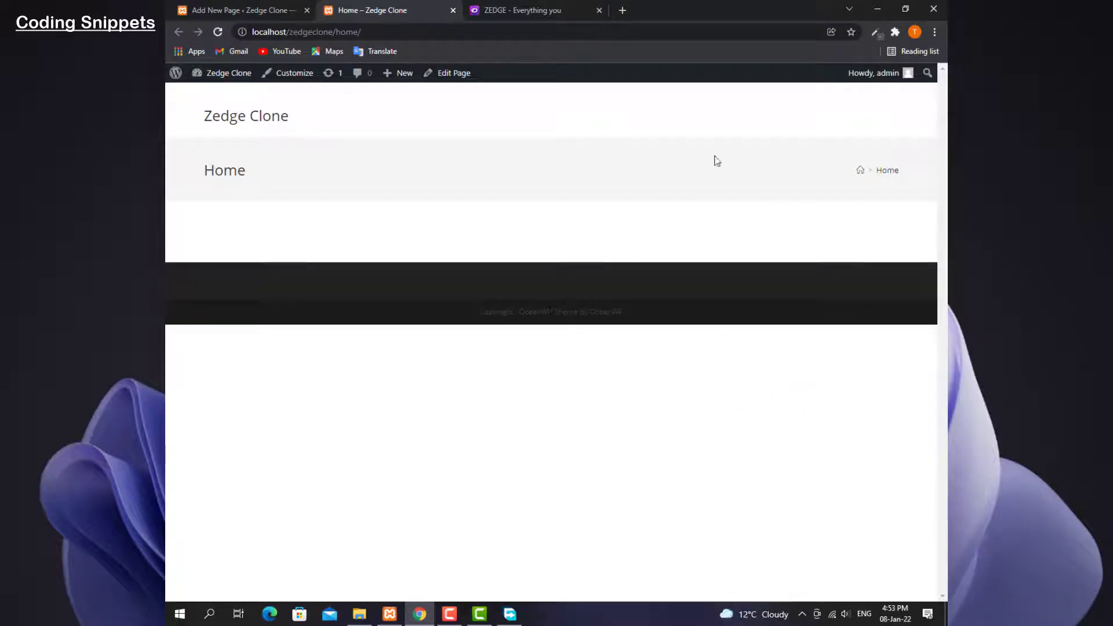
Disable the display of the Home page's title in its OceanWP settings, update it, and reload the live page
click(516, 10)
click(439, 6)
click(288, 9)
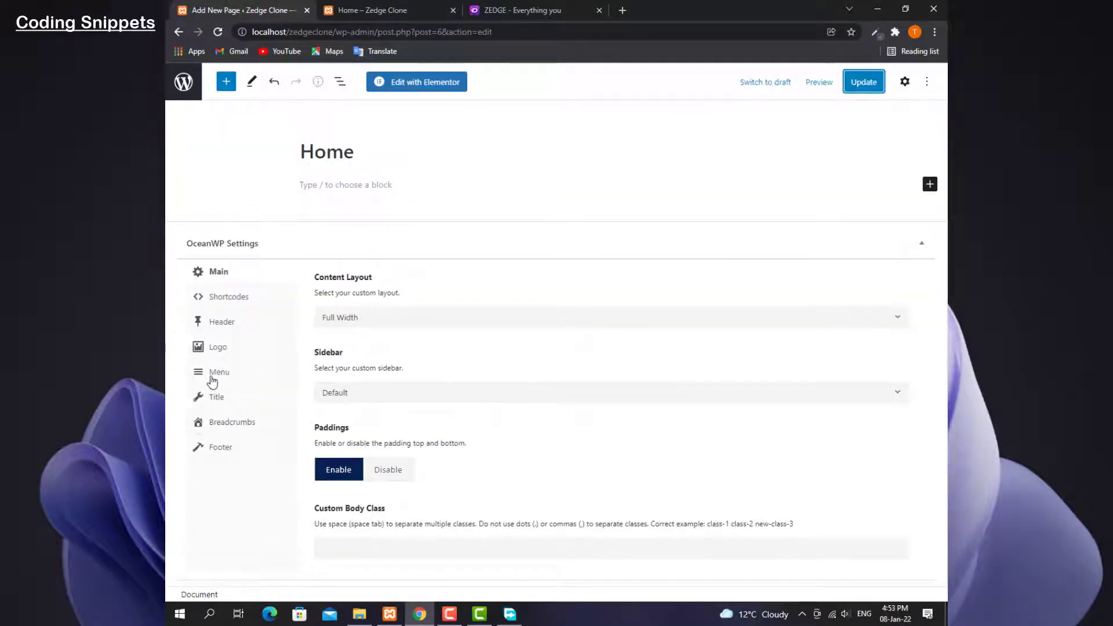
click(232, 398)
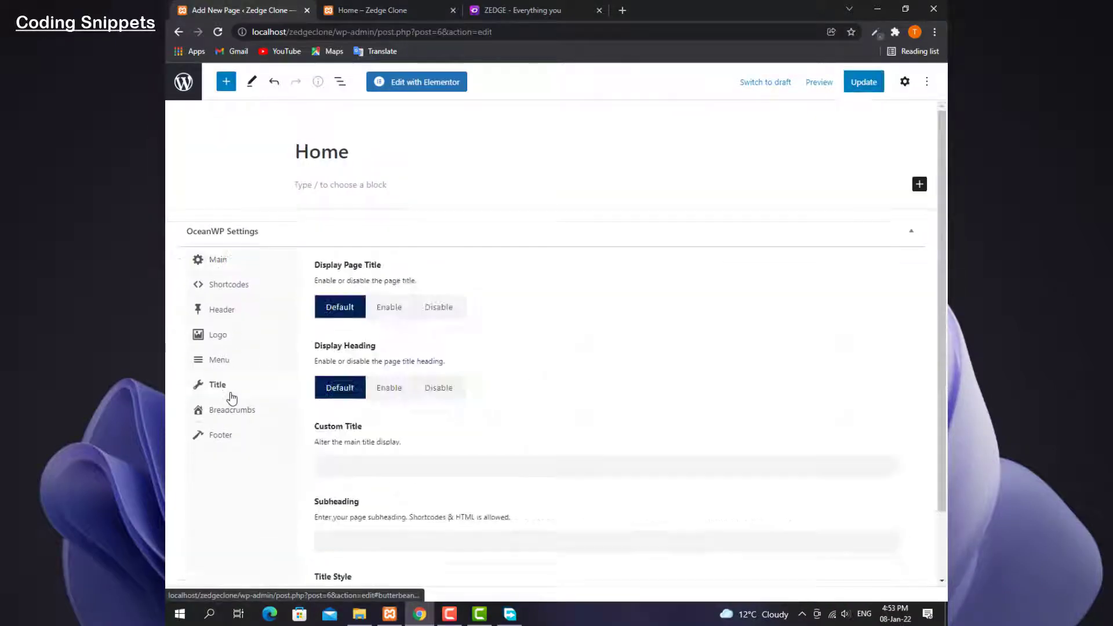
click(440, 308)
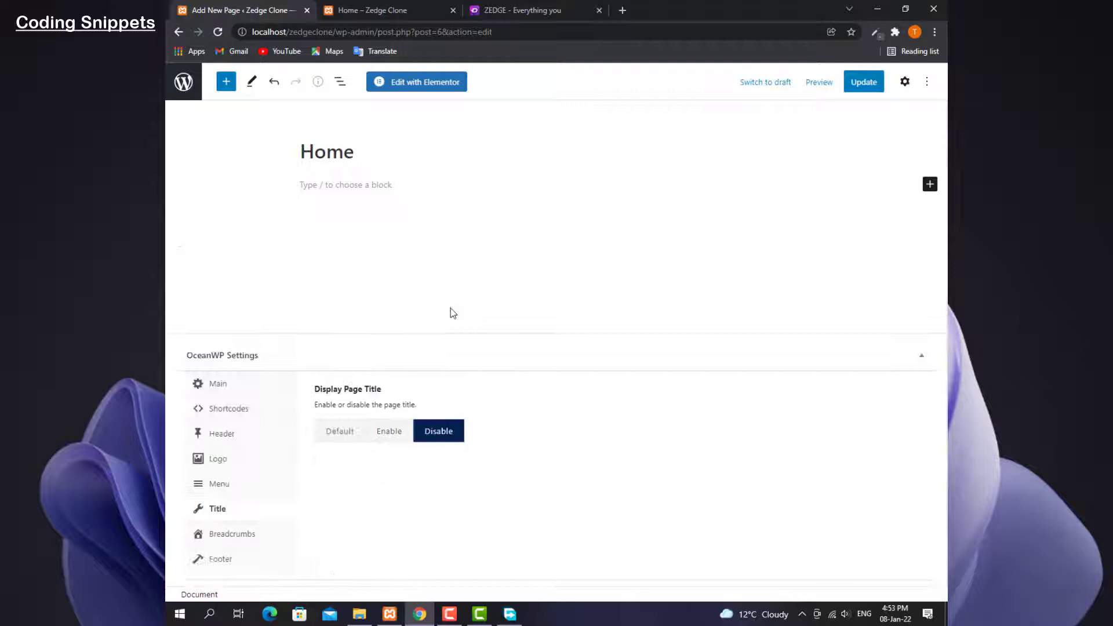
click(864, 84)
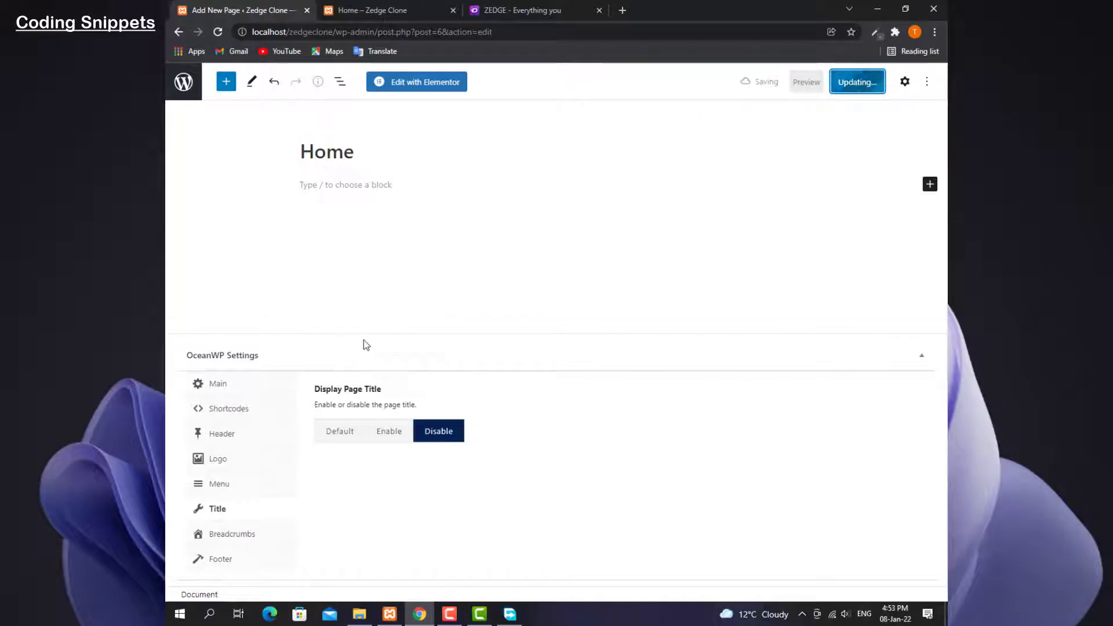
click(371, 10)
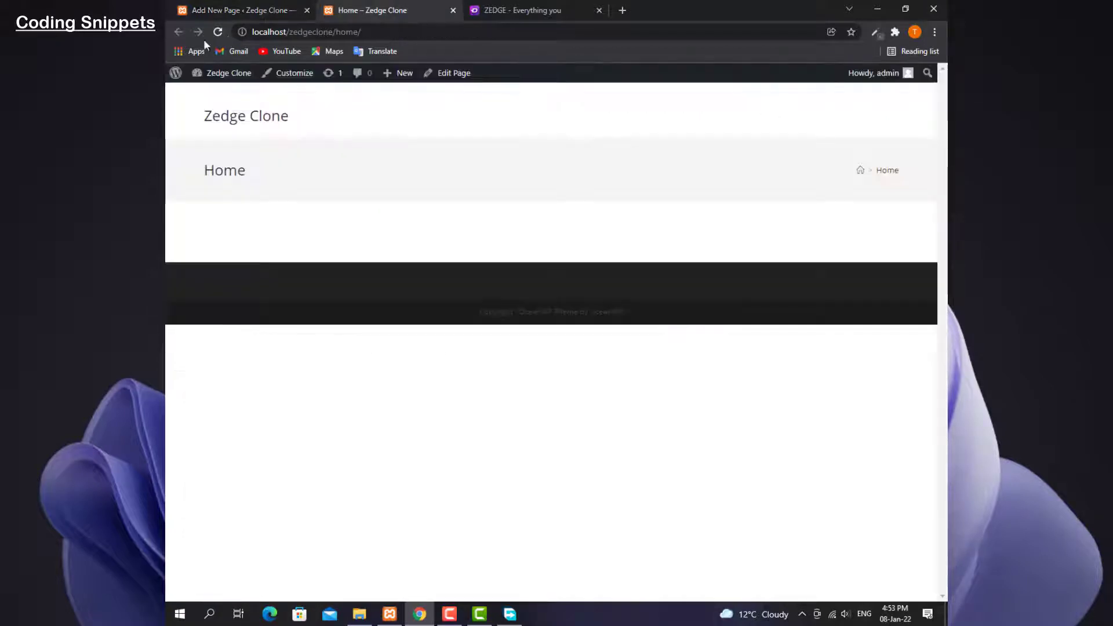
click(217, 31)
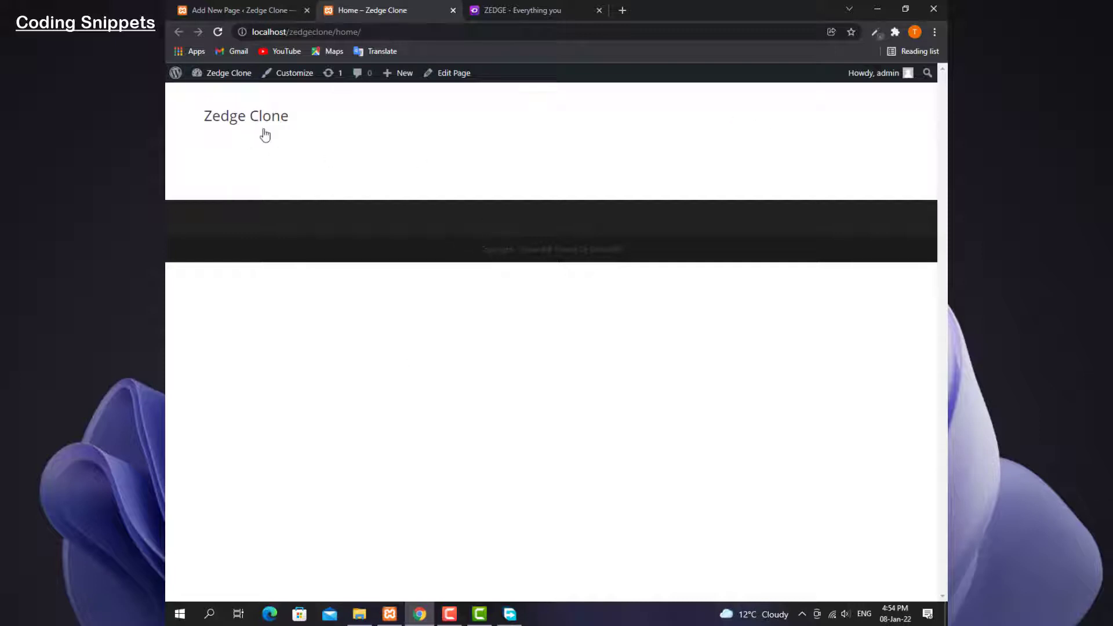
Open the theme customizer for the live Home page in a new tab
click(270, 9)
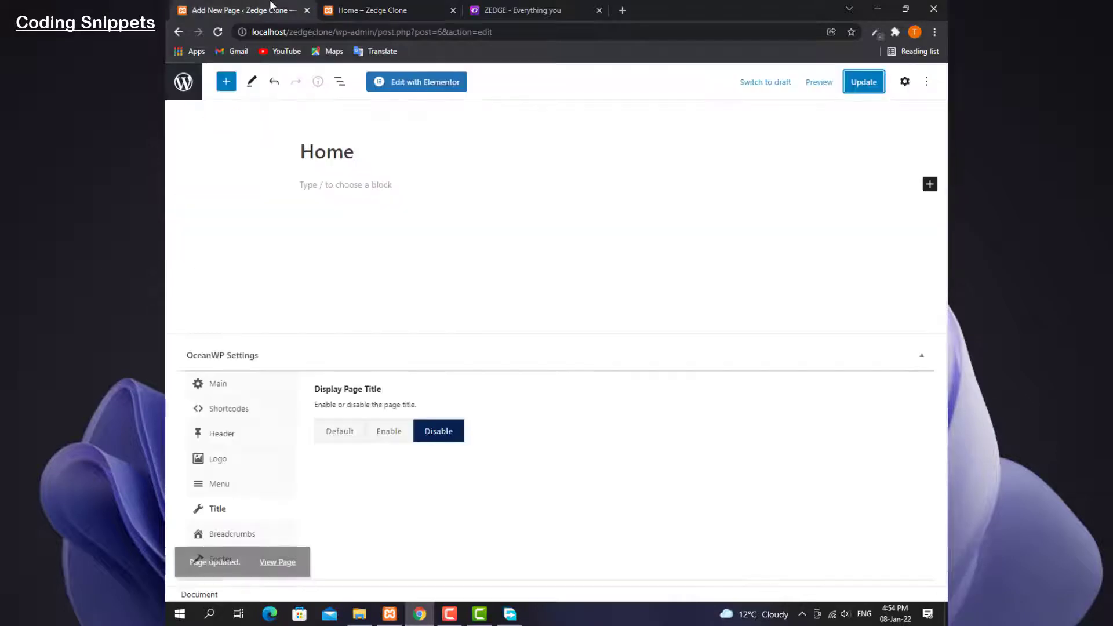
click(371, 10)
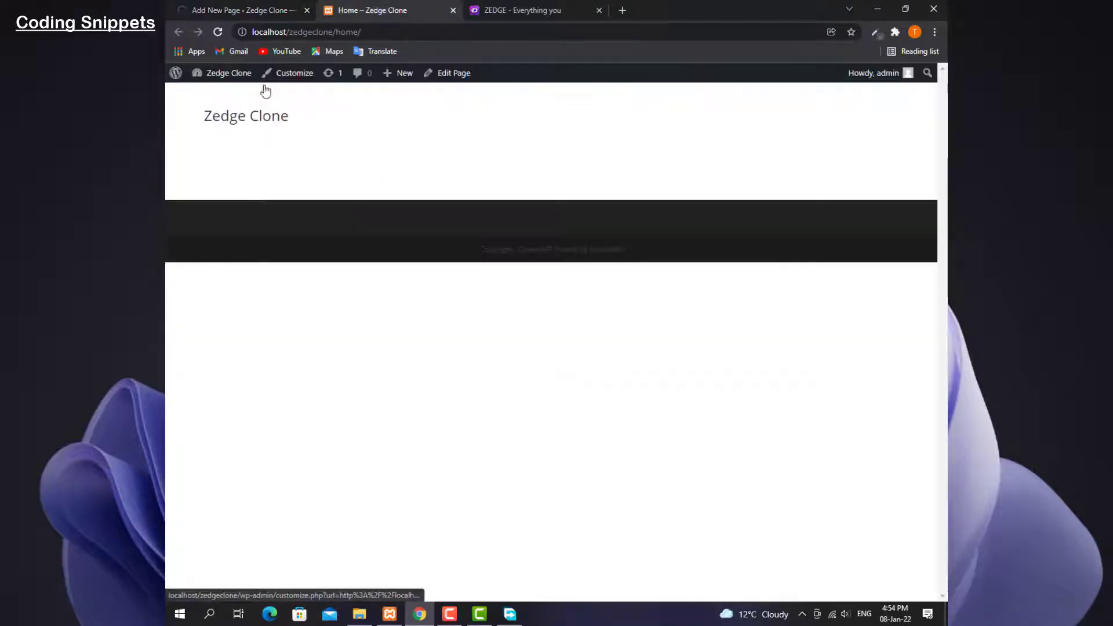
click(293, 72)
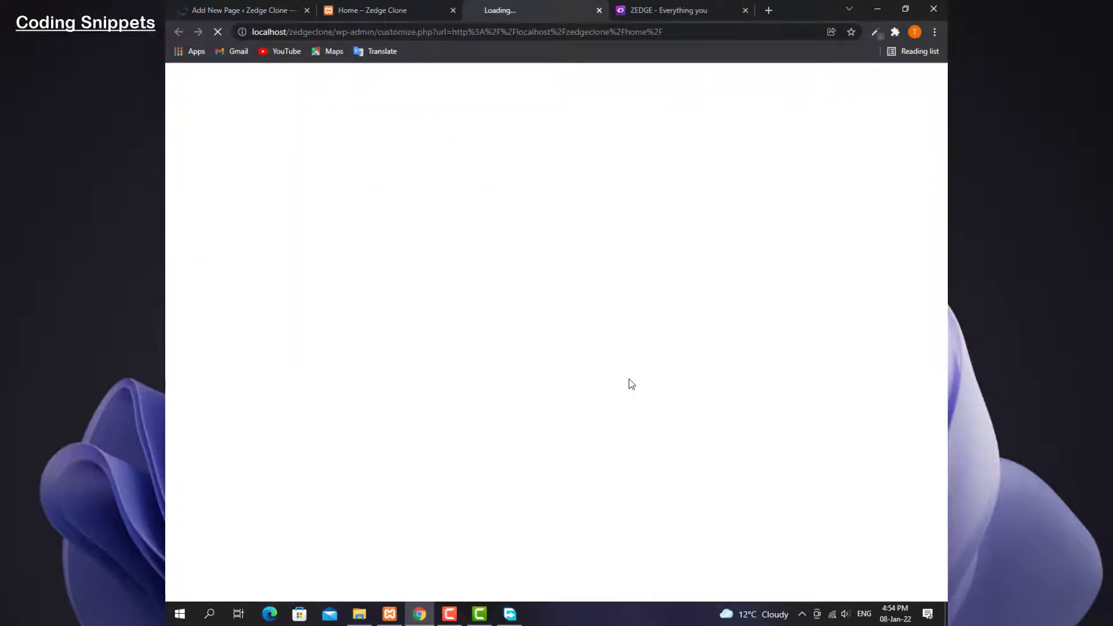
mouse_move(450, 610)
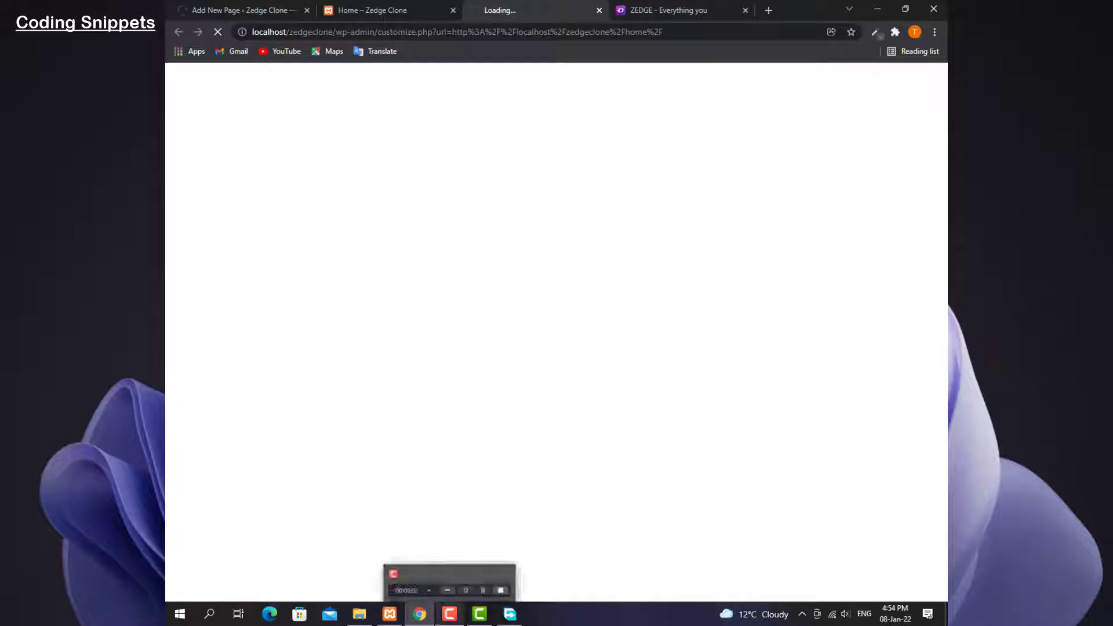
mouse_move(469, 583)
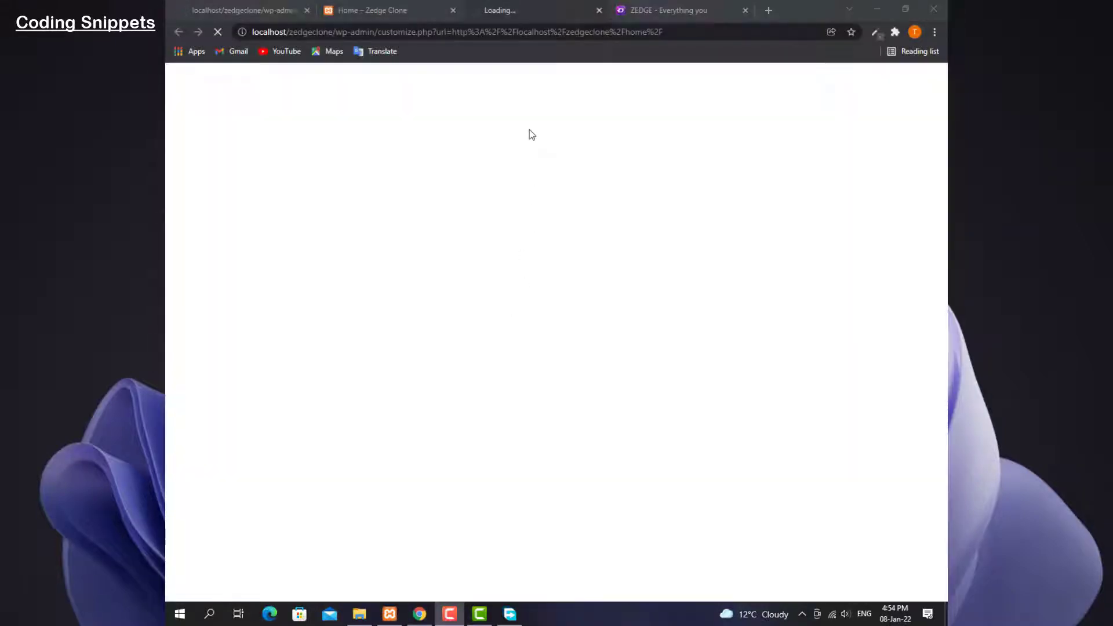
Start adding another WordPress page and skip the OceanWP setup wizard
click(525, 10)
mouse_move(199, 220)
click(290, 239)
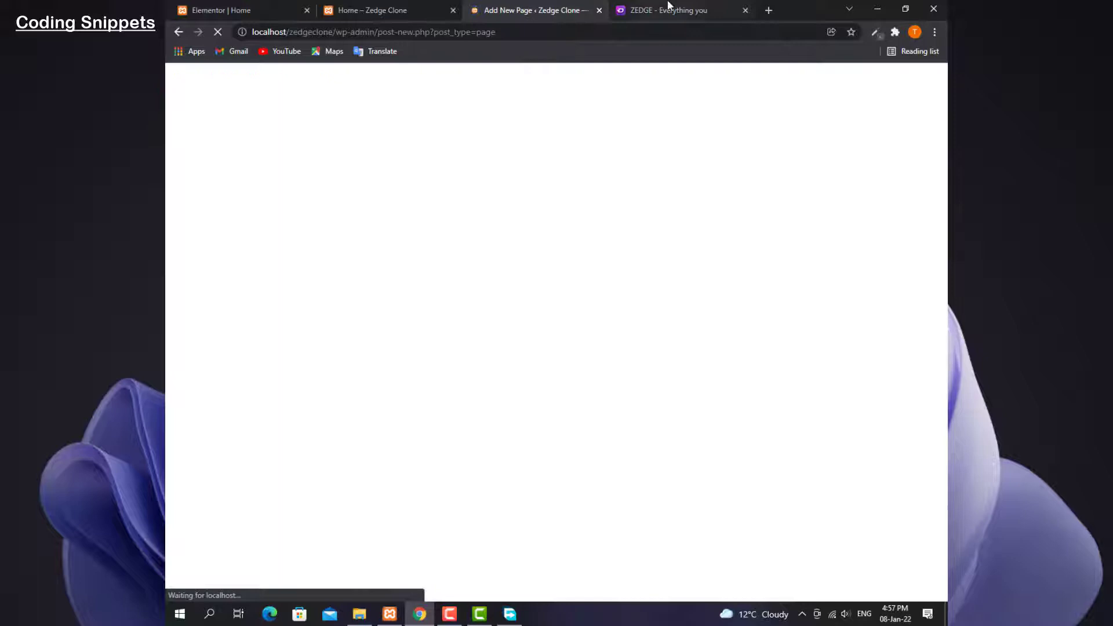
click(667, 10)
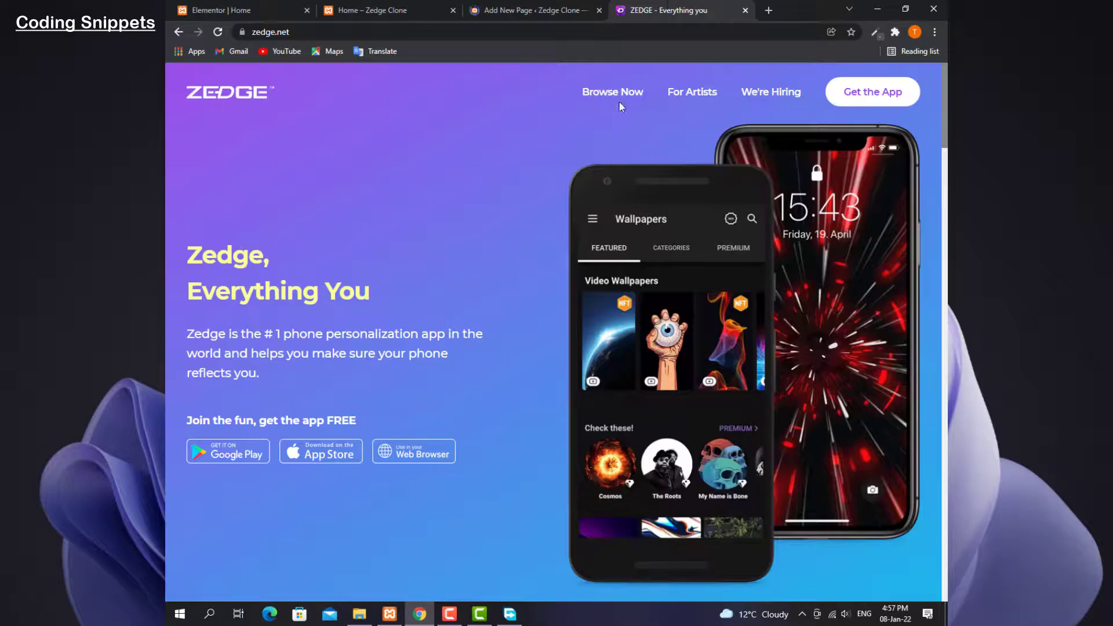
click(380, 10)
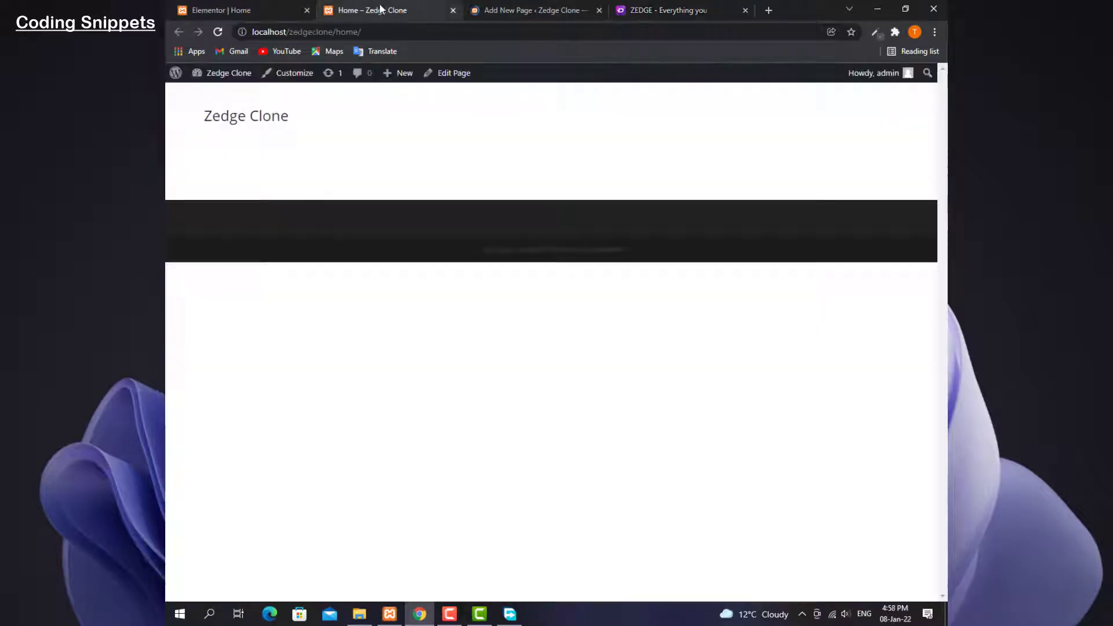
click(511, 10)
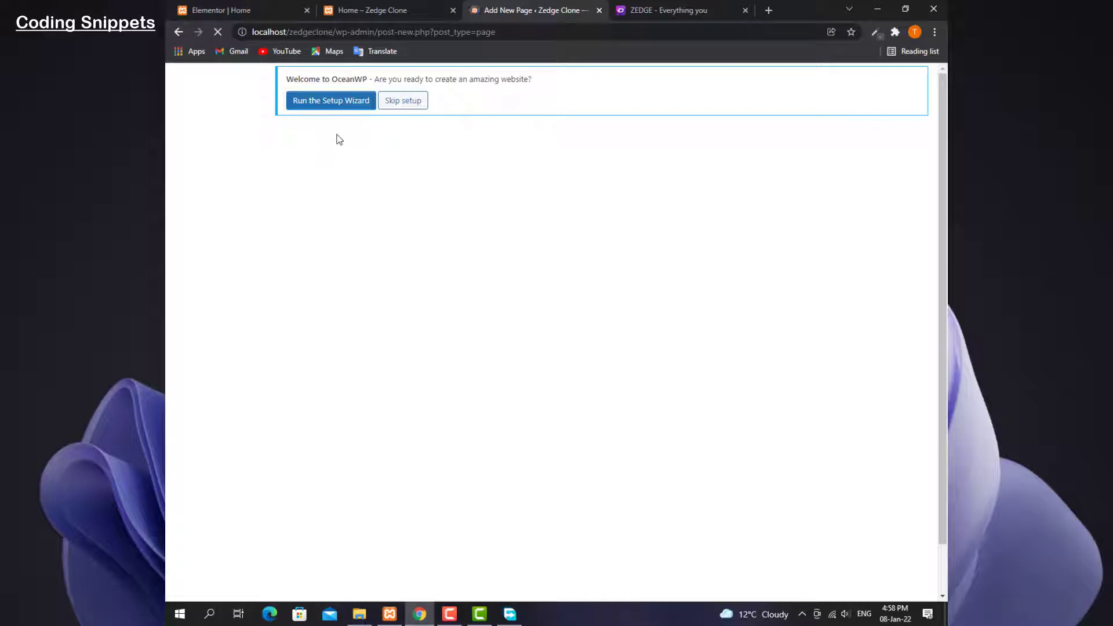
click(406, 103)
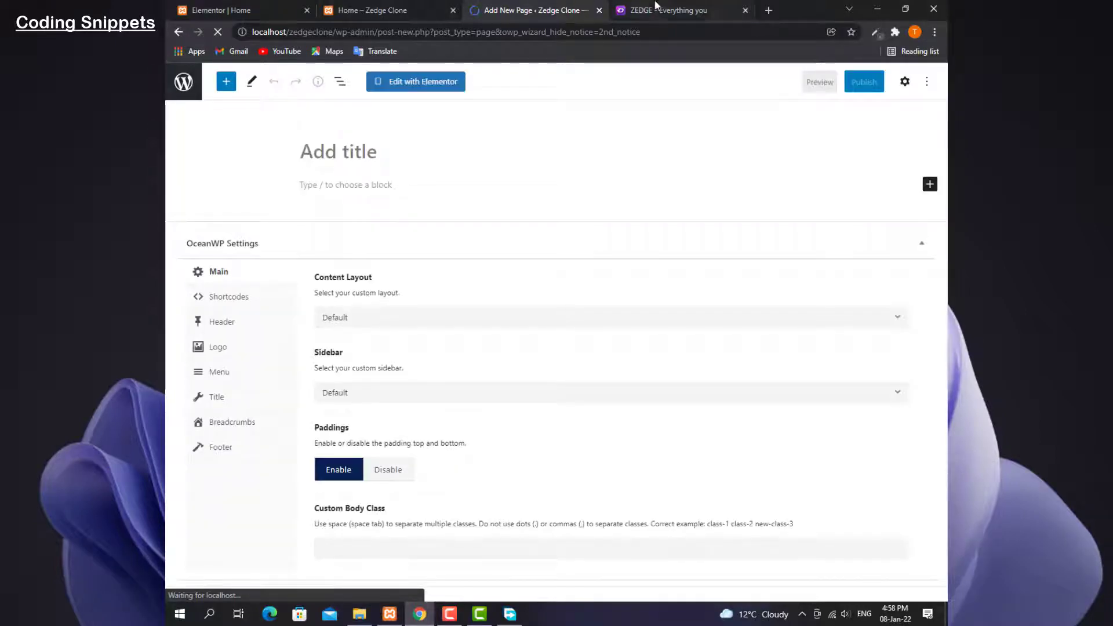
Title the new page Browse Now, after the reference site's first navigation link, and publish it
key(ctrl+Tab)
key(ctrl+shift+Tab)
text(Br)
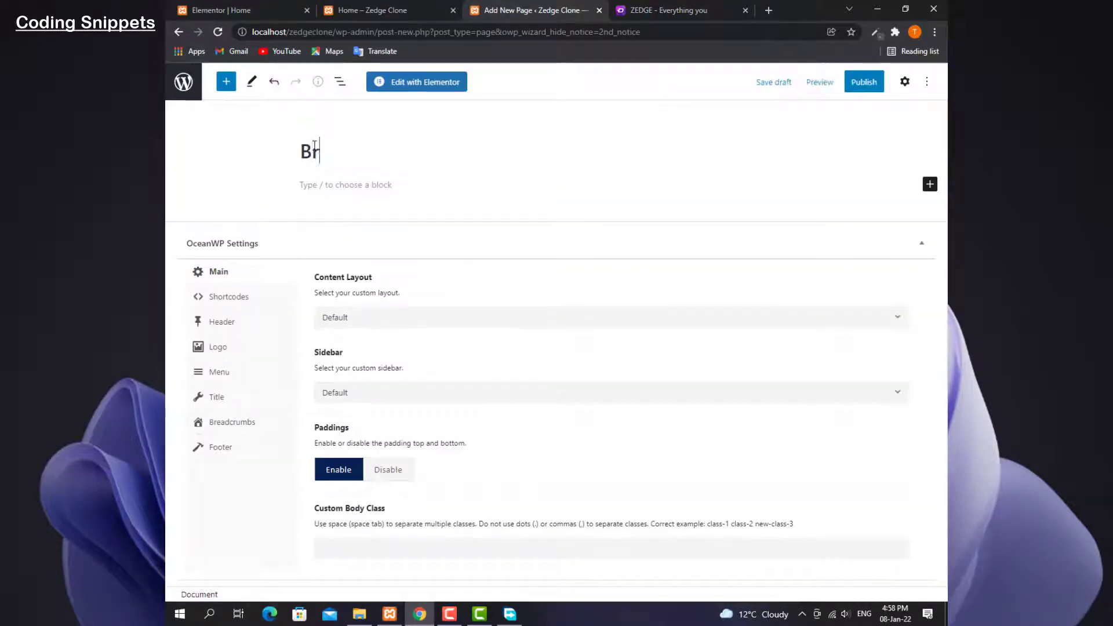
text(owse Now)
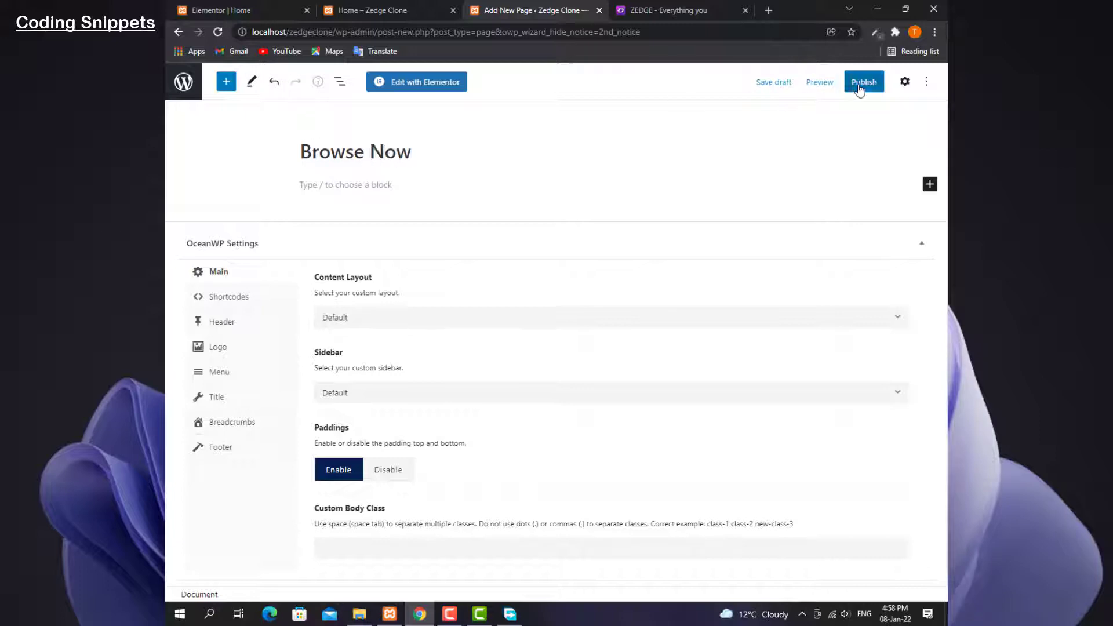
click(864, 81)
click(824, 82)
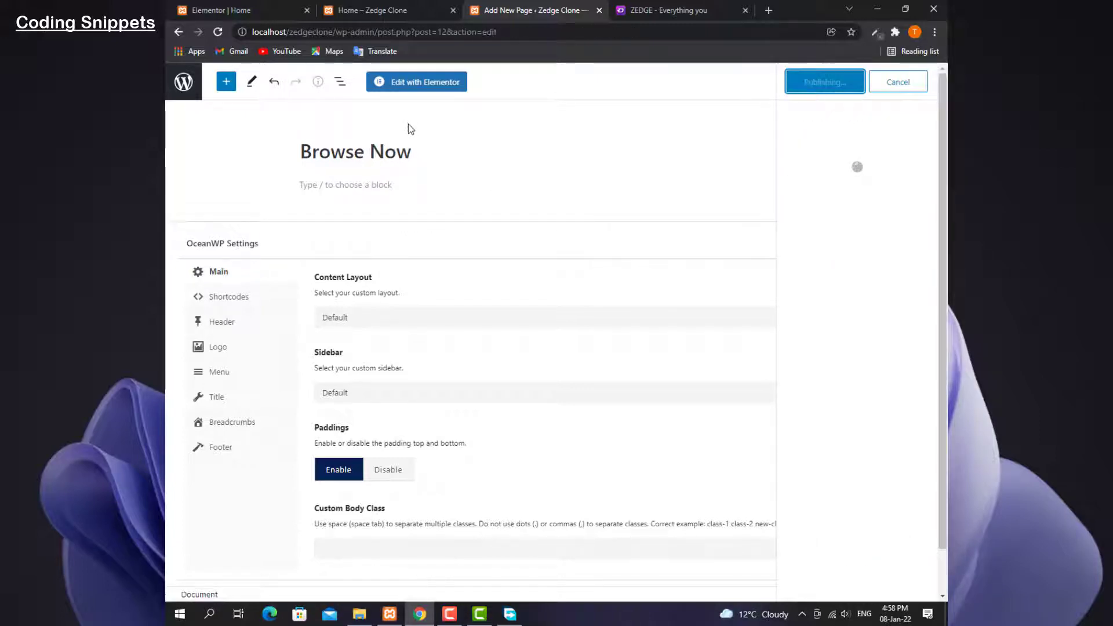
Return to the Pages list and open the editor for another new page in a separate browser tab
click(926, 82)
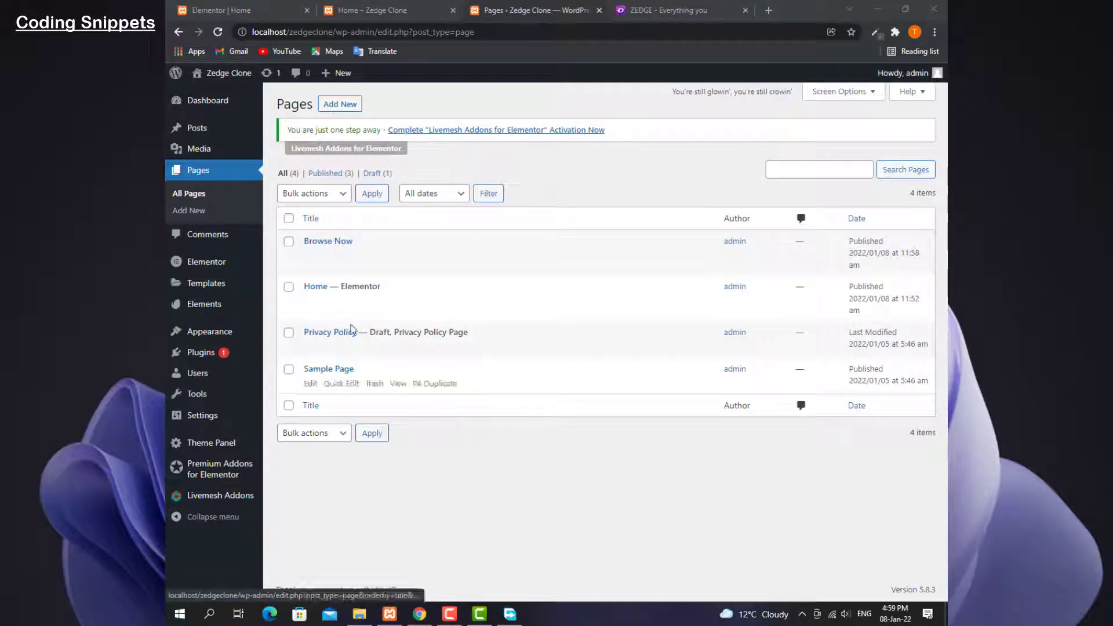
click(345, 105)
right_click(346, 110)
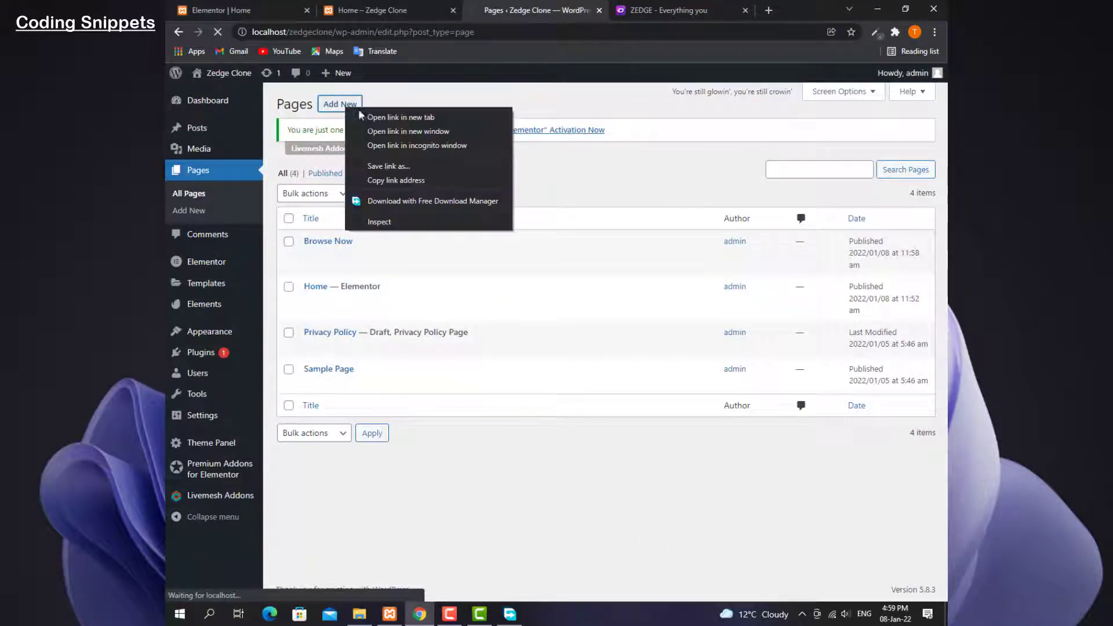
click(218, 32)
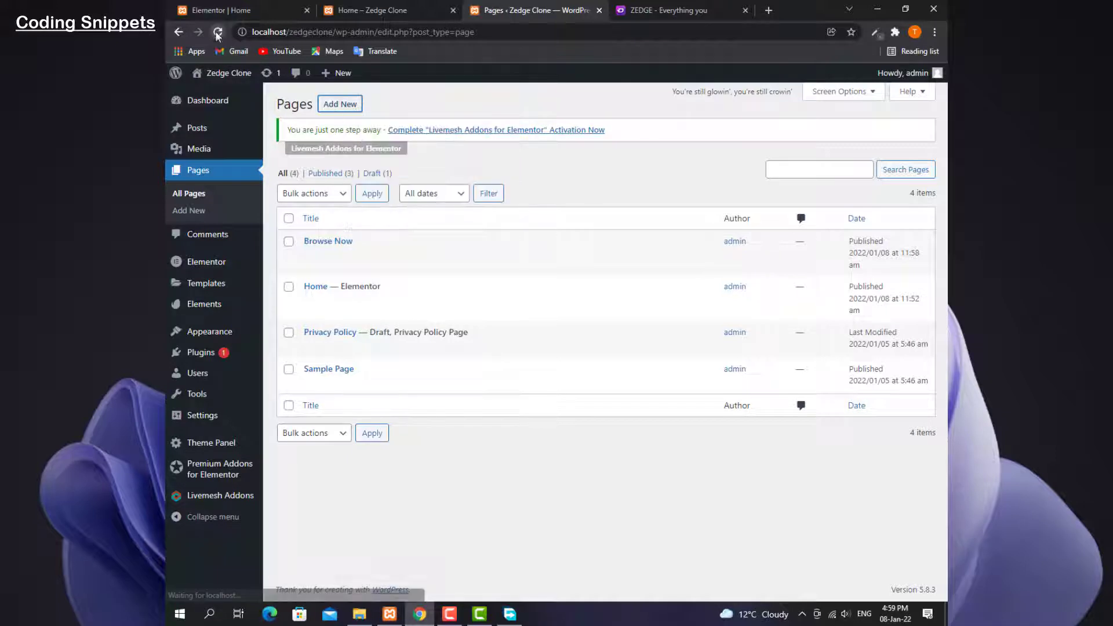
right_click(346, 109)
click(371, 117)
click(603, 7)
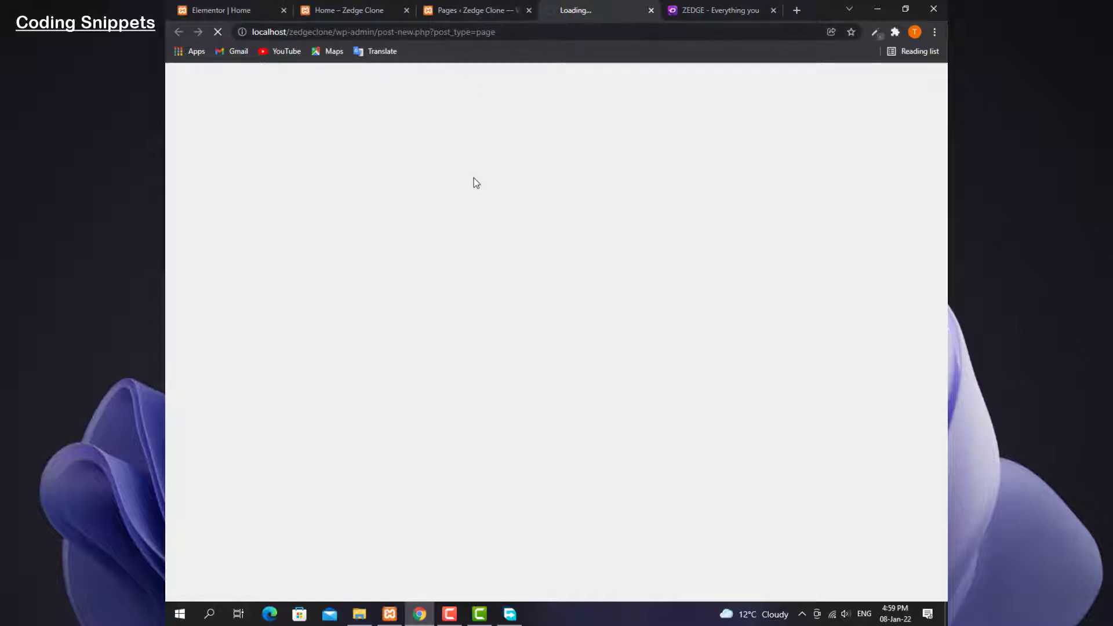
click(450, 614)
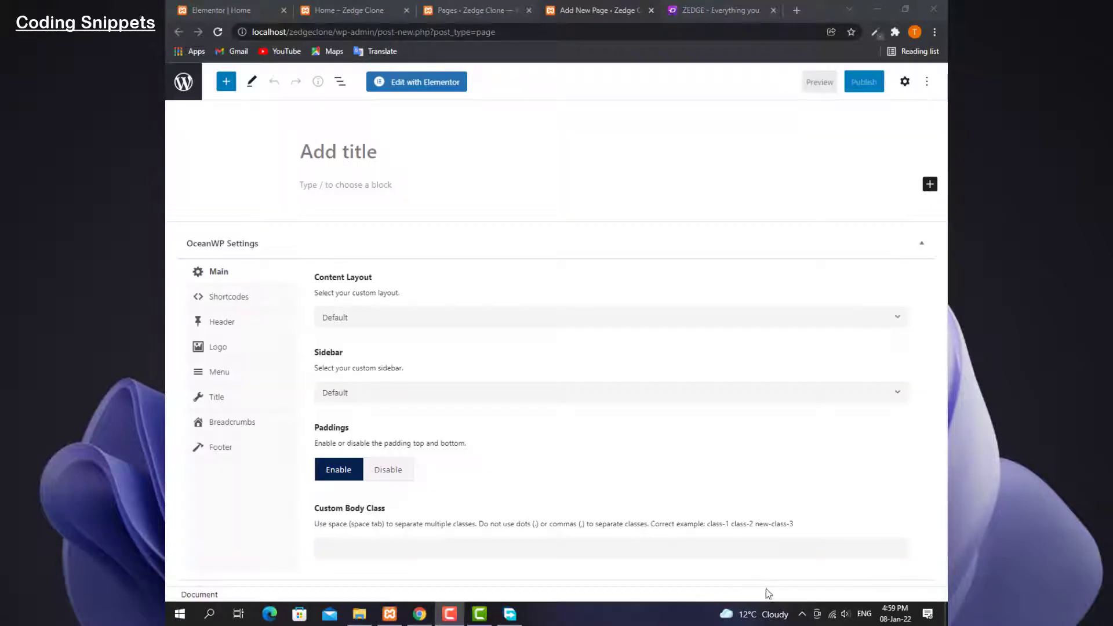
Title the new page For Artists, matching the reference site's second navigation link, and publish it
click(370, 160)
click(713, 10)
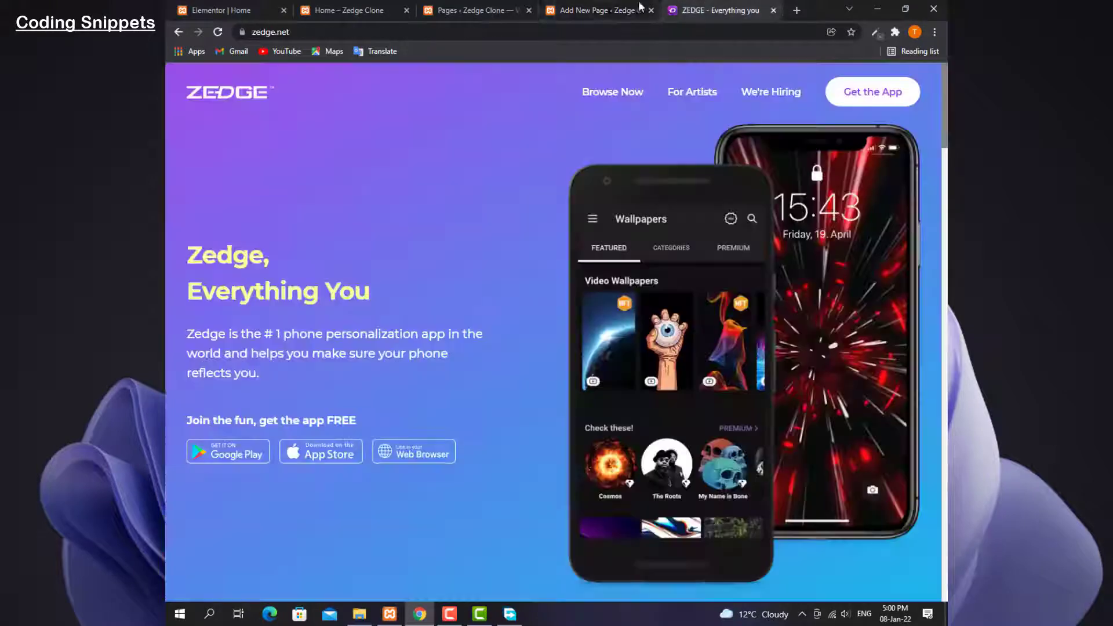
click(611, 12)
text(For )
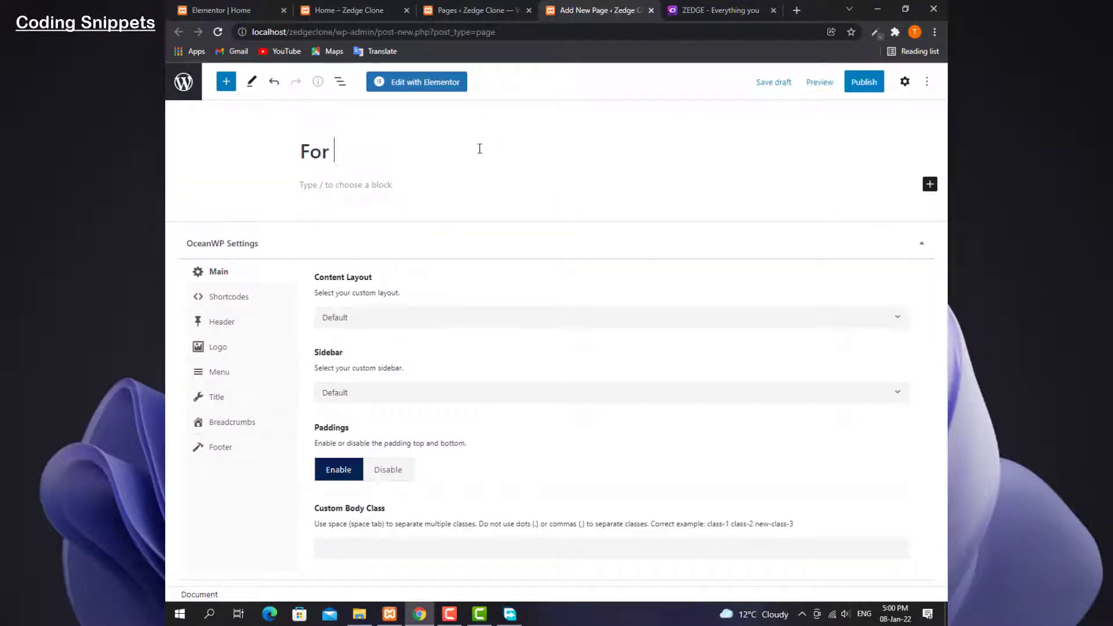
text(Artist)
click(713, 9)
click(602, 10)
text(sts)
click(868, 83)
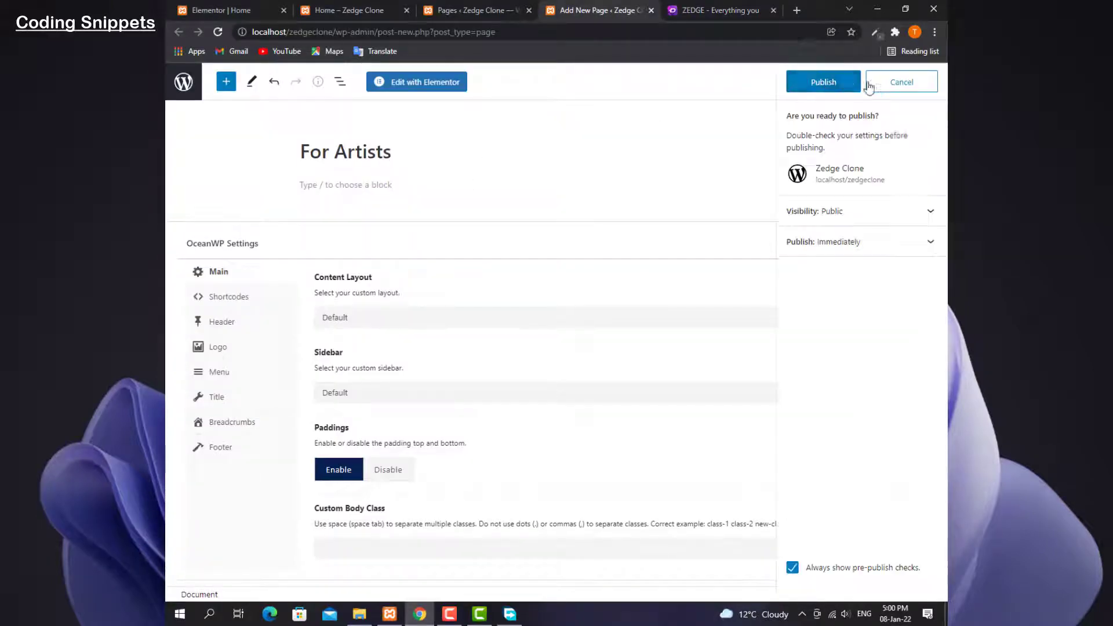
click(857, 82)
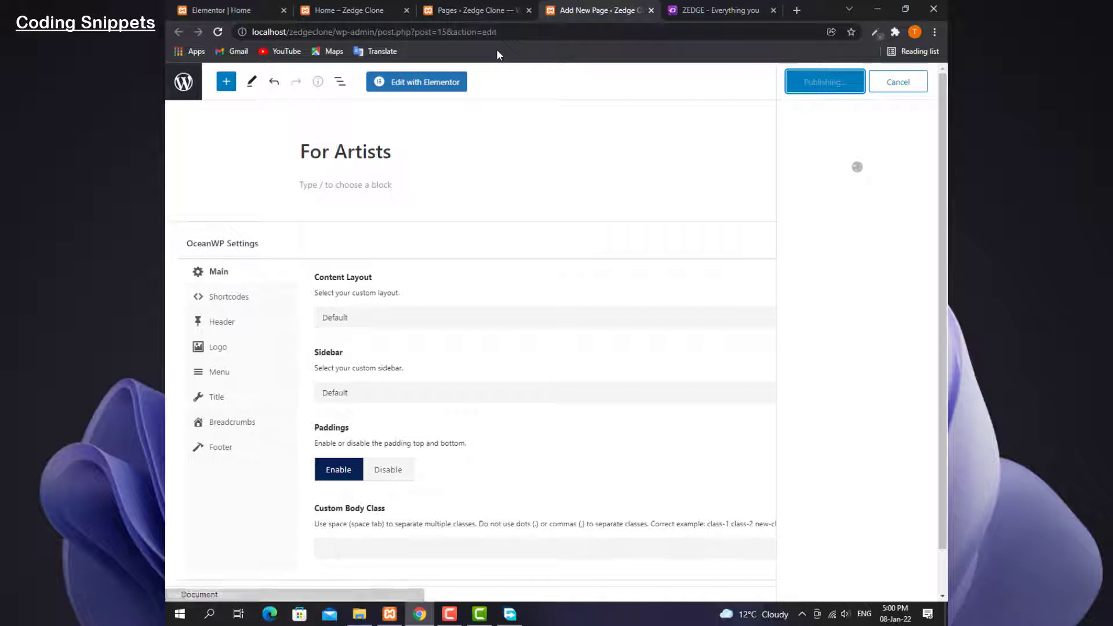
Open one more new page editor from the Pages list in its own tab
click(506, 7)
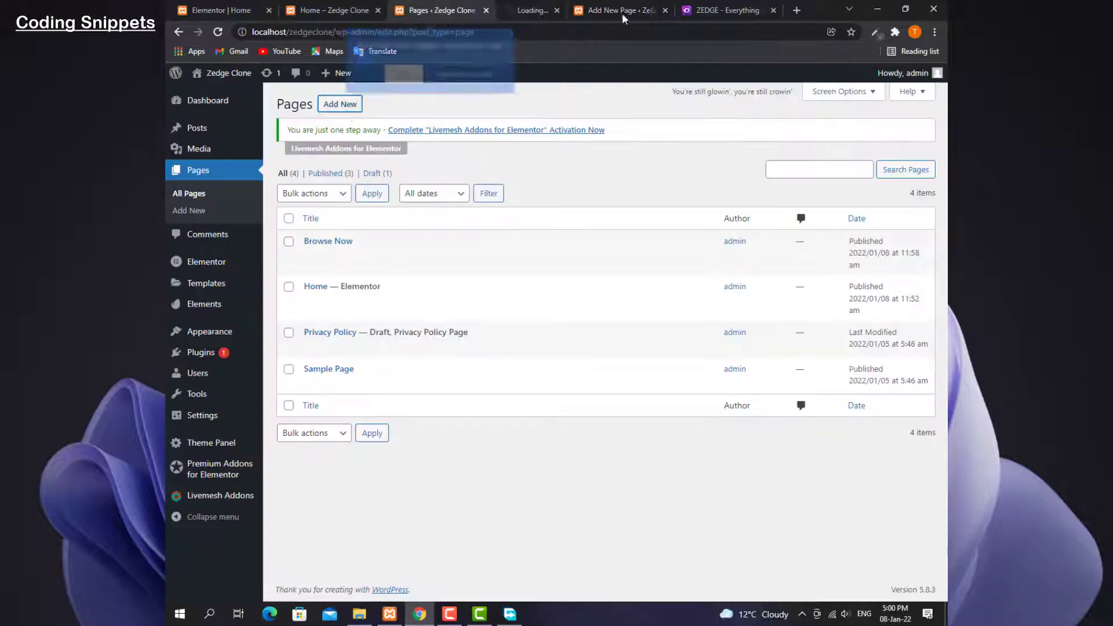
click(398, 75)
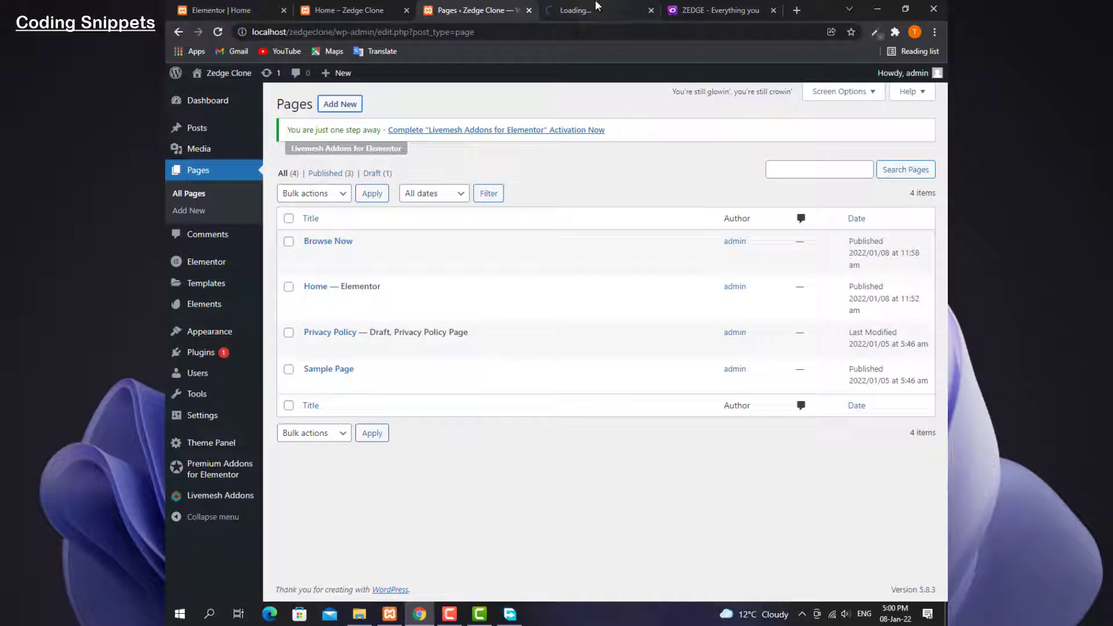
click(597, 7)
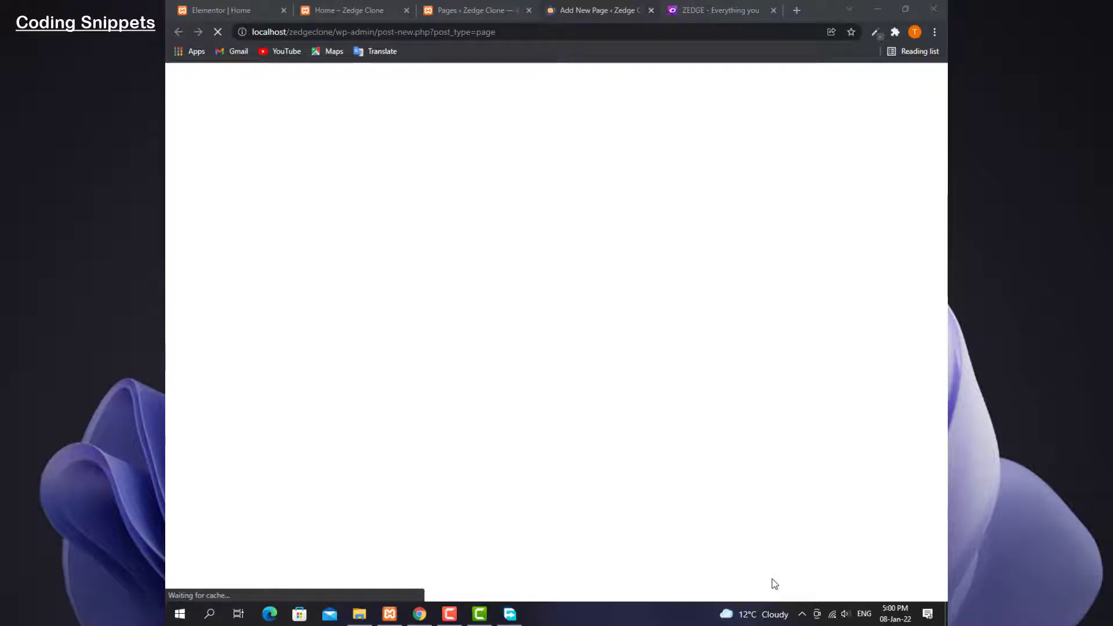
Title this page We're Hiring, following the reference site's third navigation link, and publish it
click(744, 7)
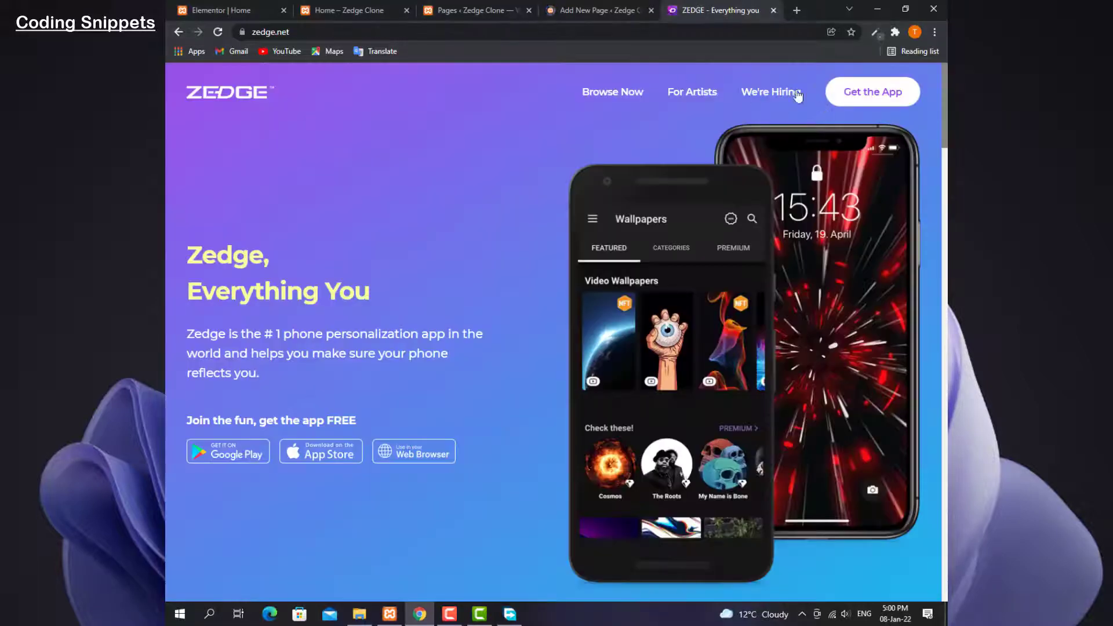
click(597, 10)
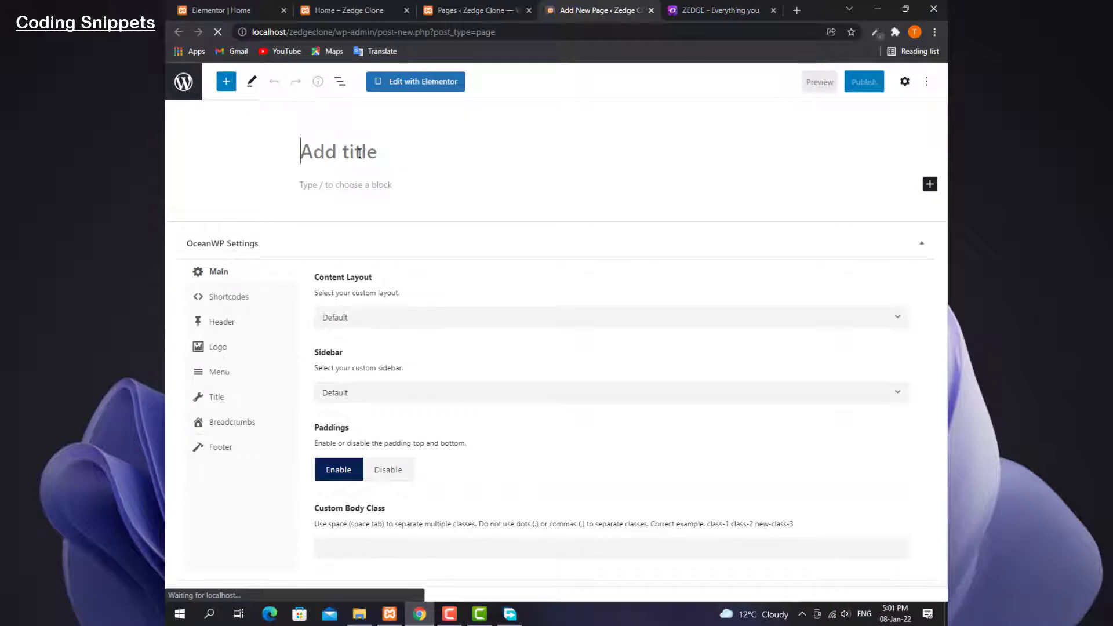
text(We)
click(713, 10)
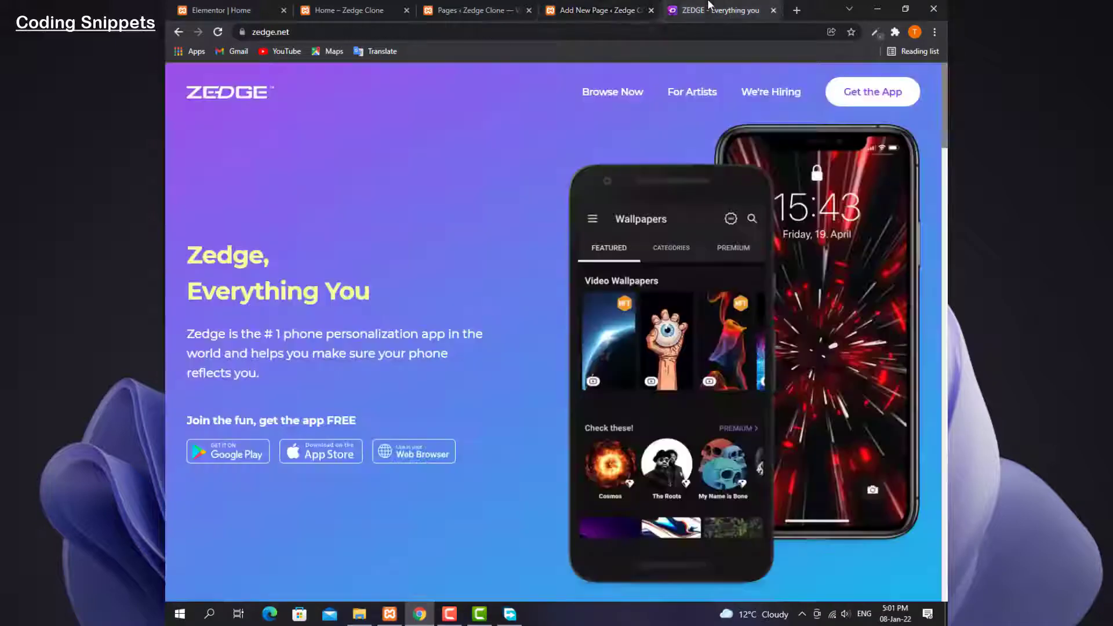
click(573, 7)
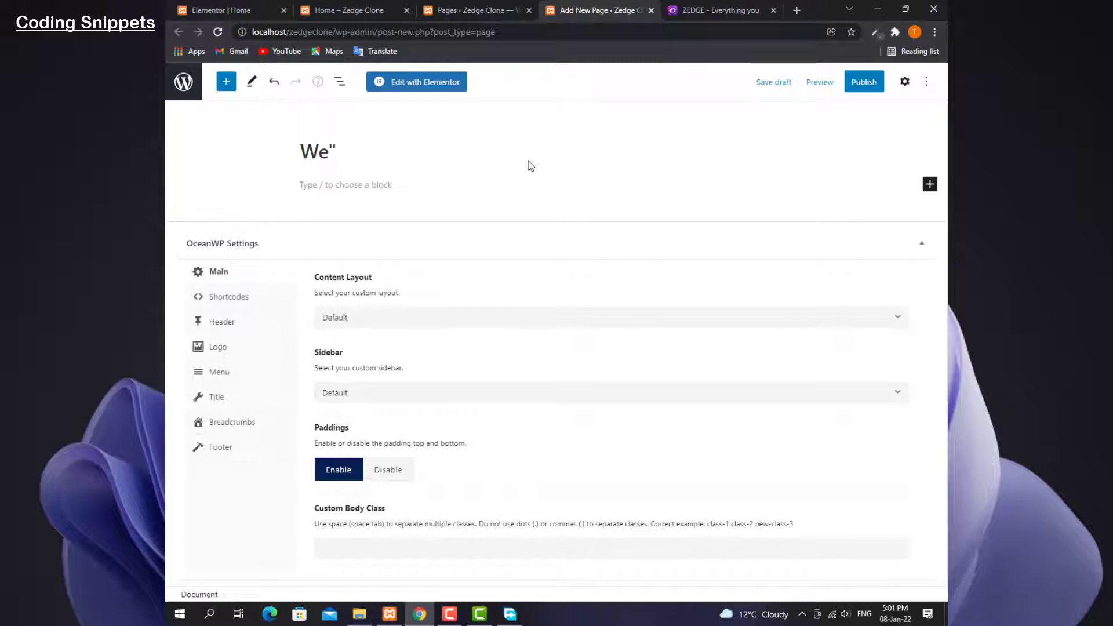
text(Hiring)
click(864, 82)
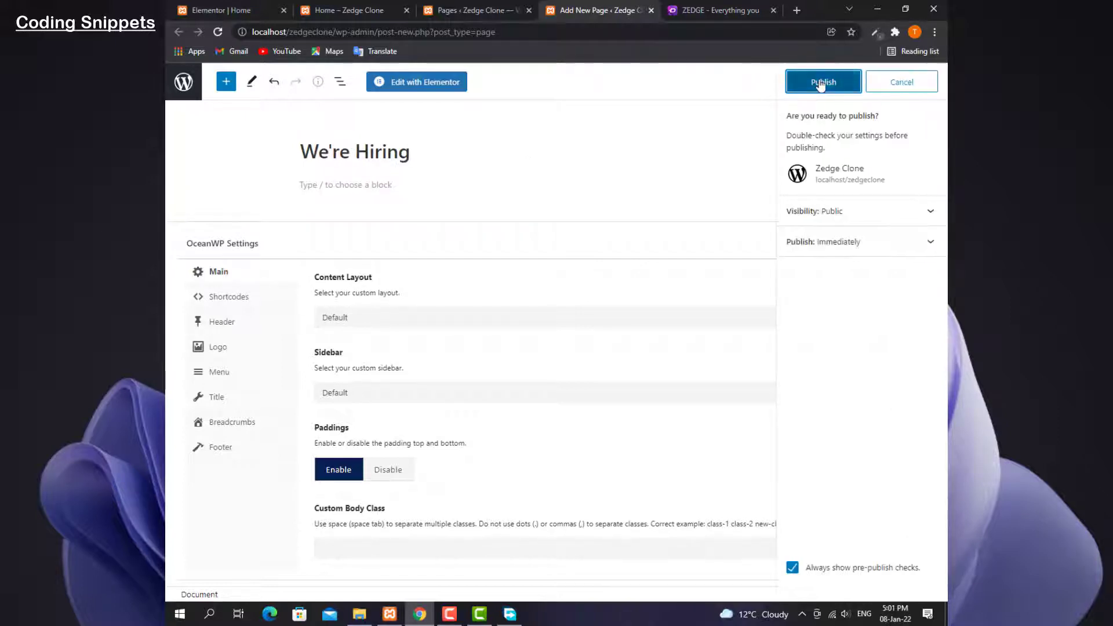
click(824, 81)
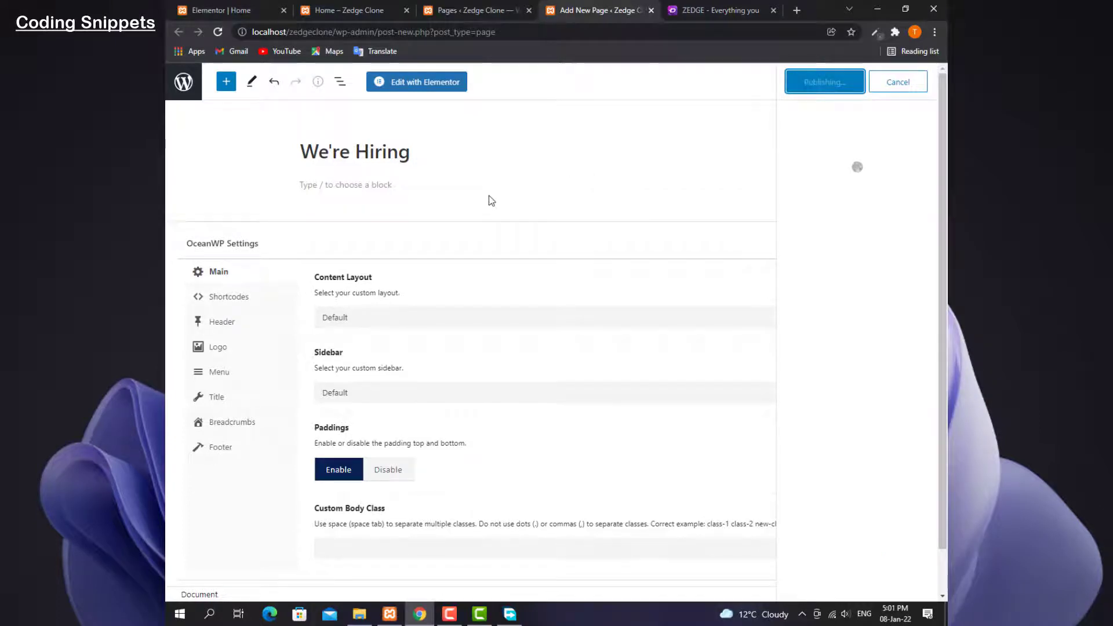
click(321, 8)
click(470, 9)
click(597, 10)
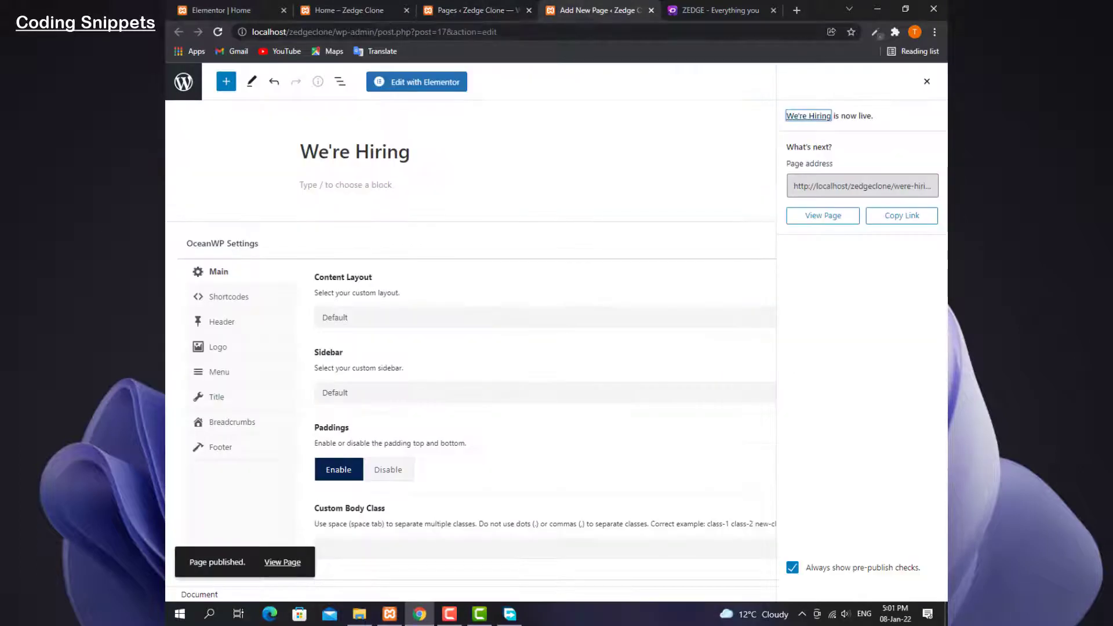
Open the theme customizer from the live Home page, dismiss the autosave notice and go to the Menus settings
click(348, 10)
click(295, 73)
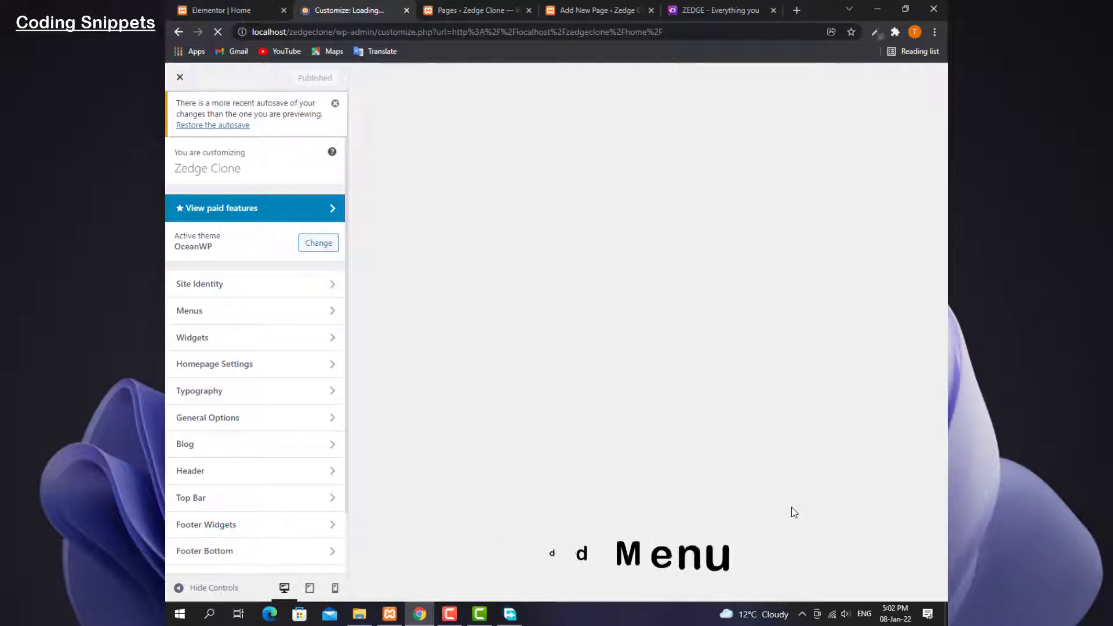
click(335, 104)
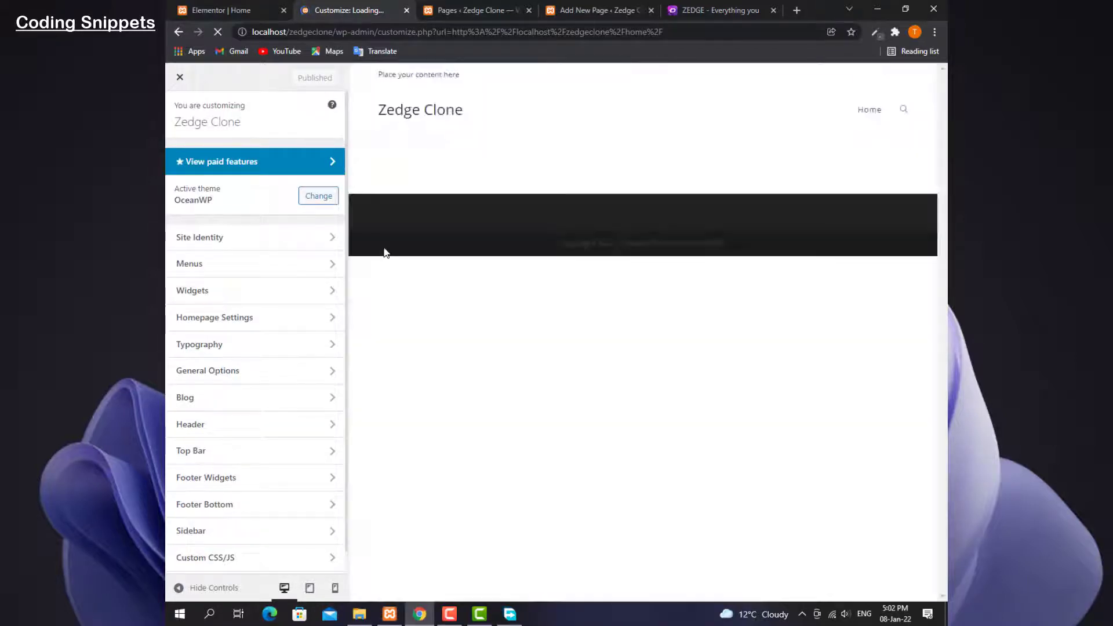
click(243, 277)
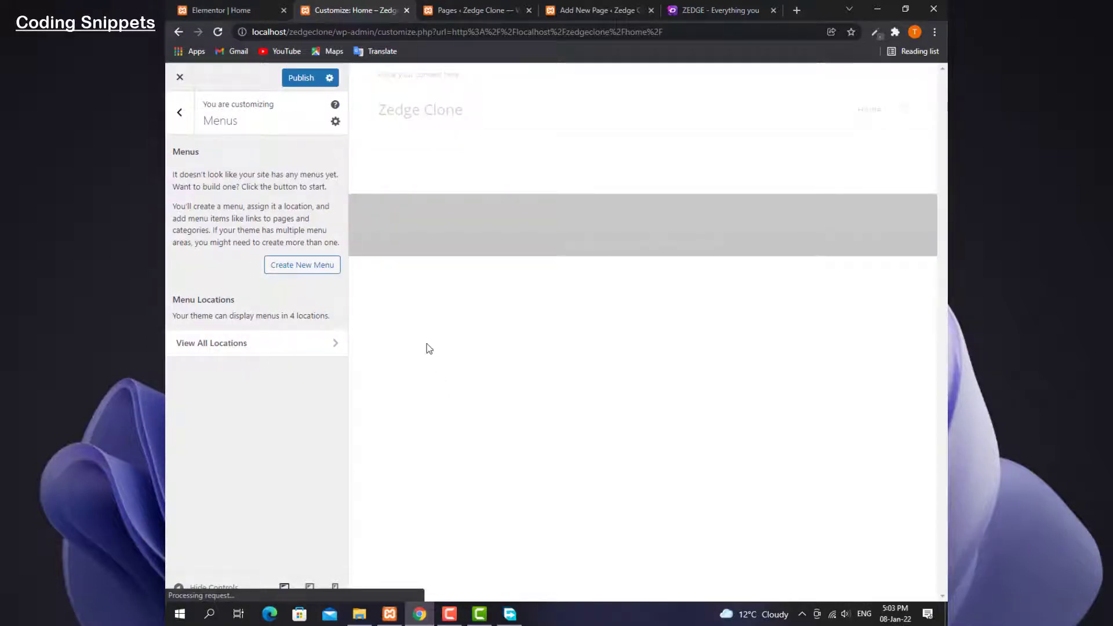
Create a new menu named Main Menu and assign it to the Main location
click(275, 270)
click(220, 183)
text(Ma)
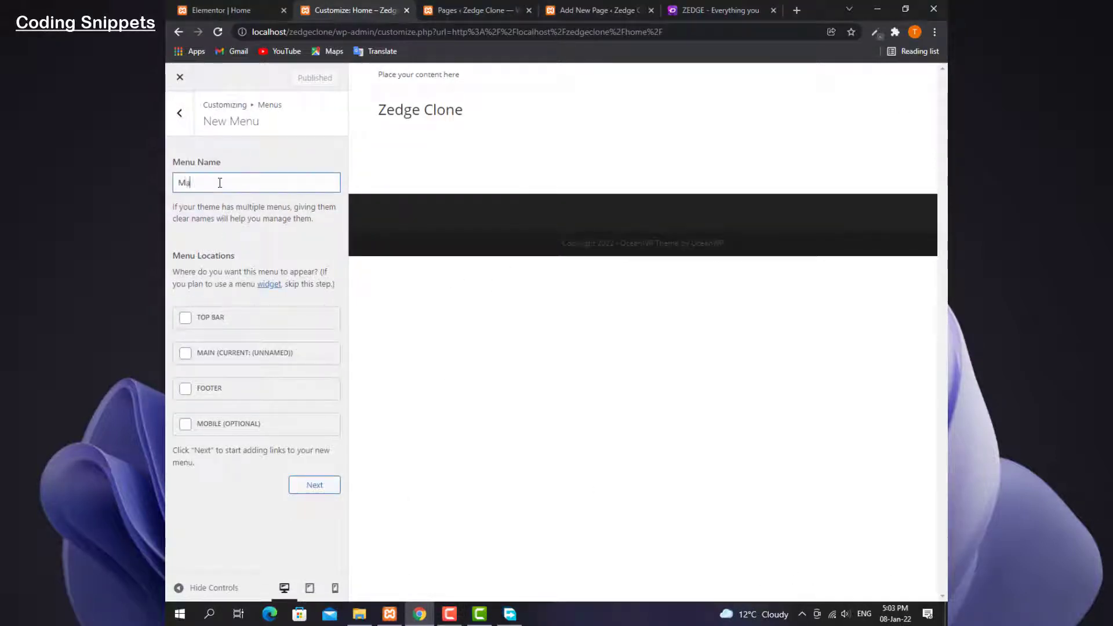
text(in Menu)
click(183, 356)
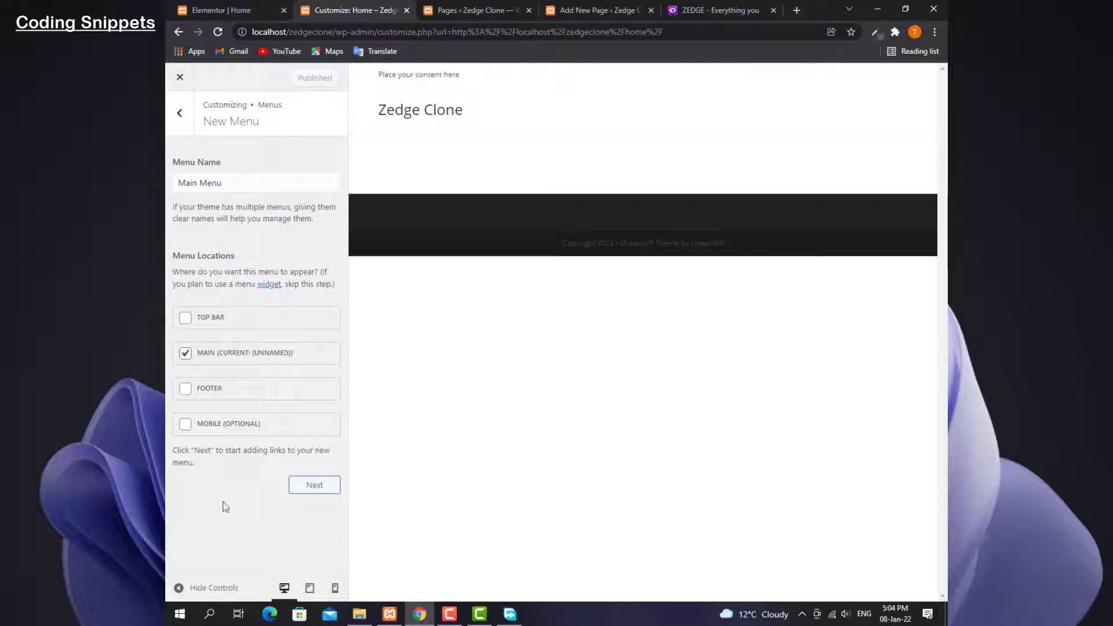
click(313, 484)
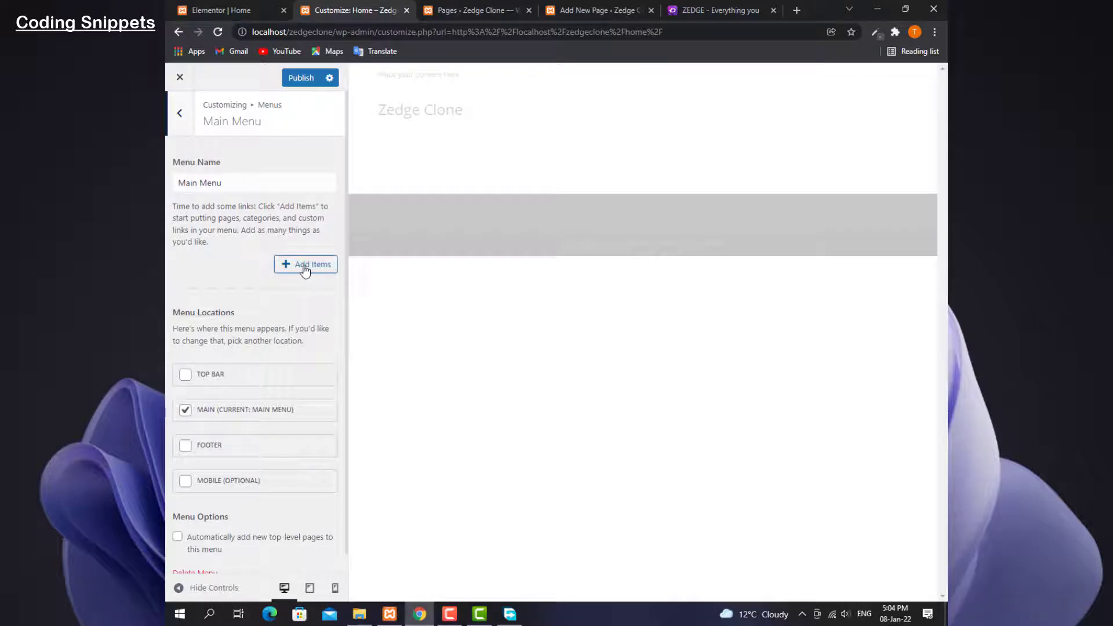
Add the Browse Now, For Artists and We're Hiring pages to Main Menu in that order and publish the changes
click(306, 268)
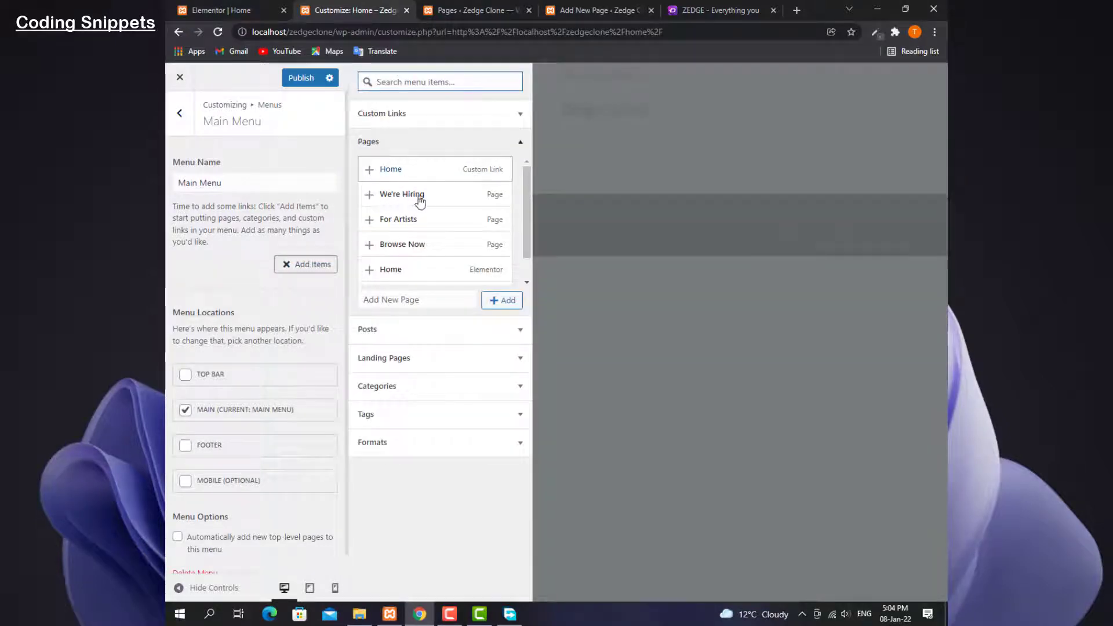
click(372, 245)
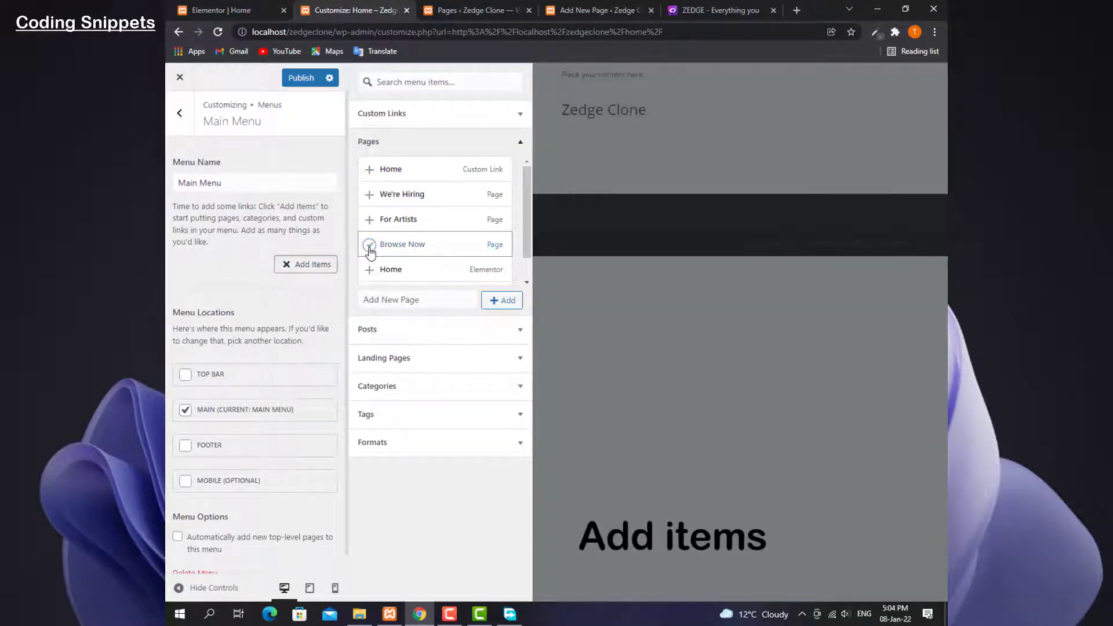
click(372, 220)
click(369, 195)
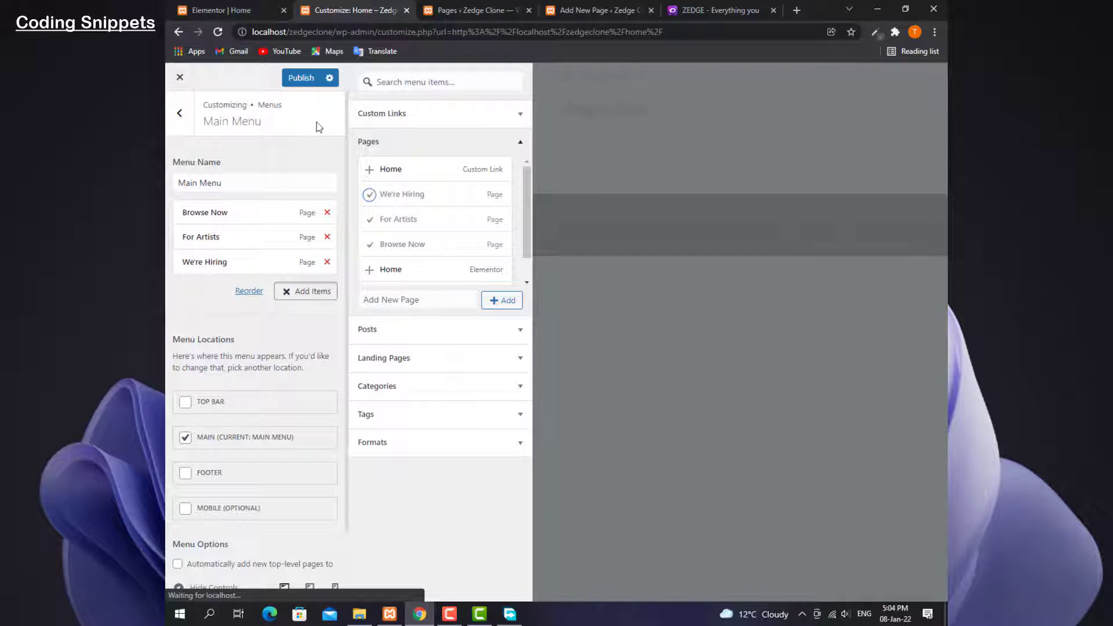
click(299, 77)
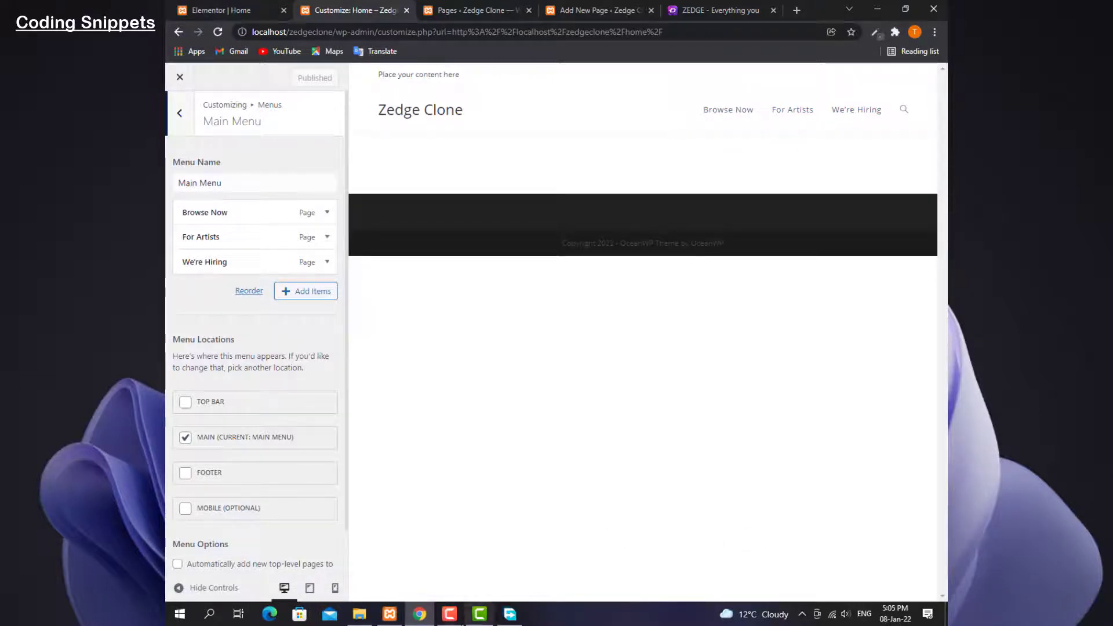
Compare the live Home page's header and navigation with the header of the reference Zedge site
click(449, 614)
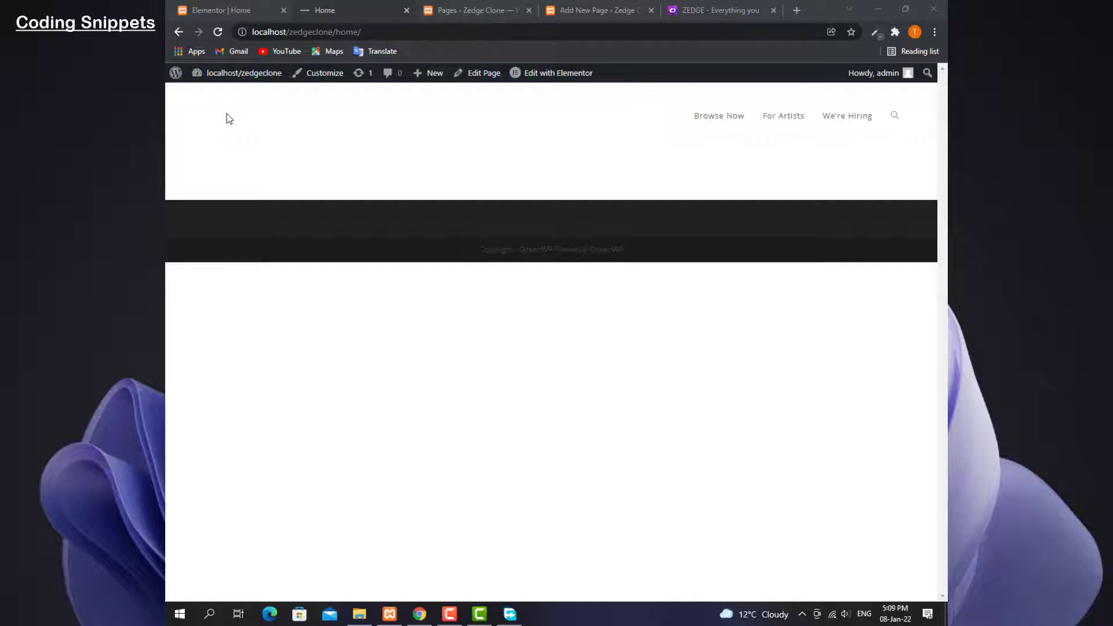
click(894, 116)
click(719, 10)
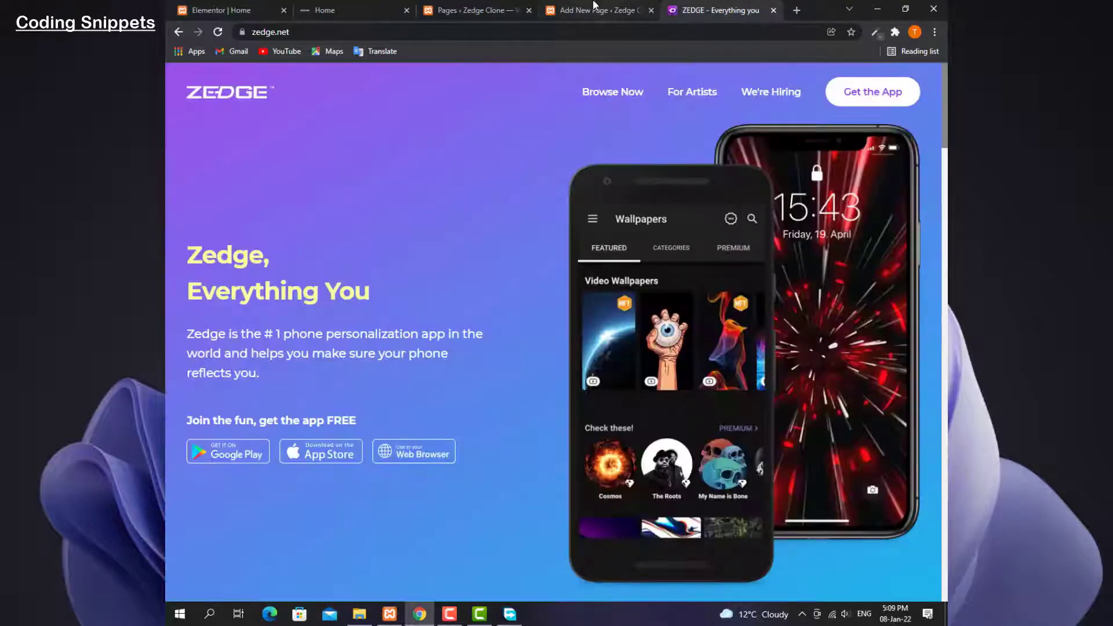
click(597, 10)
click(378, 7)
click(450, 614)
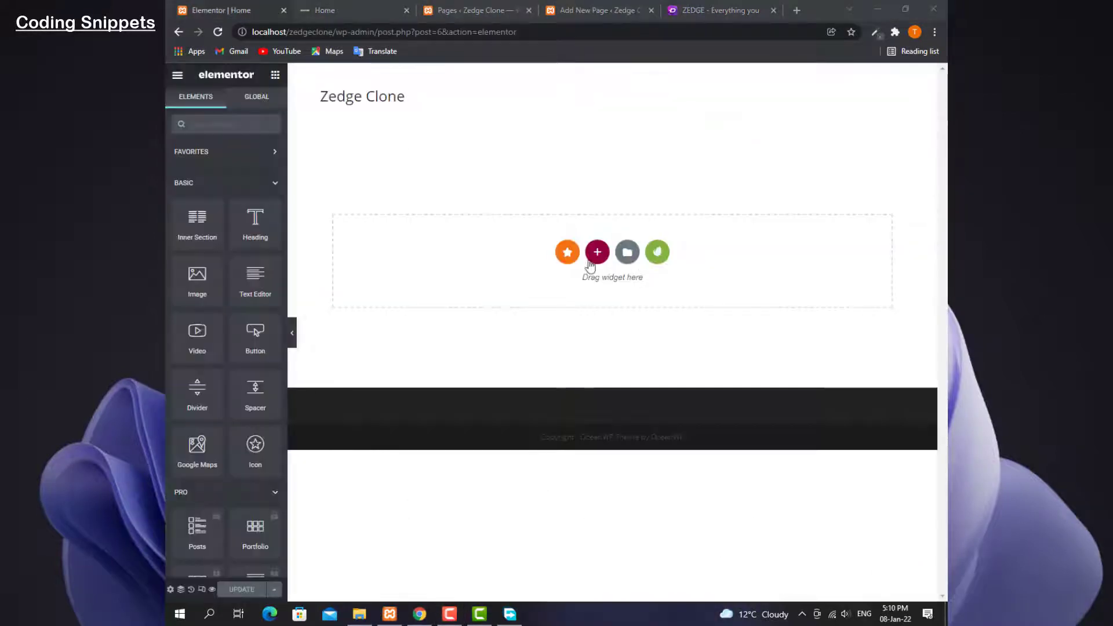
Open the template library from the empty Home page canvas and filter its blocks to the Hero category
click(595, 255)
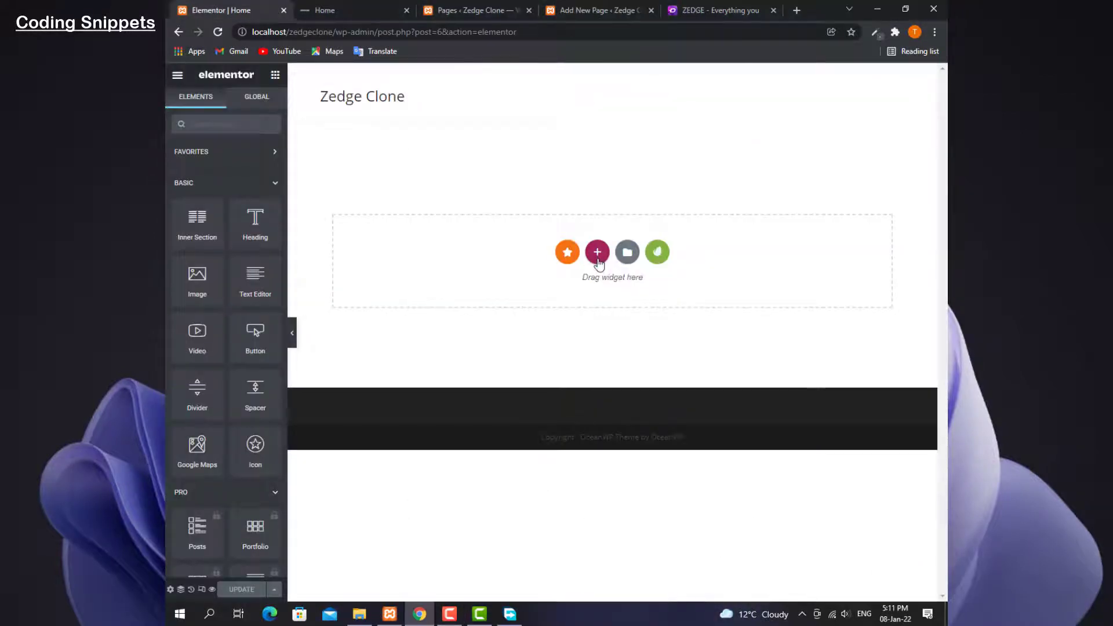
click(875, 232)
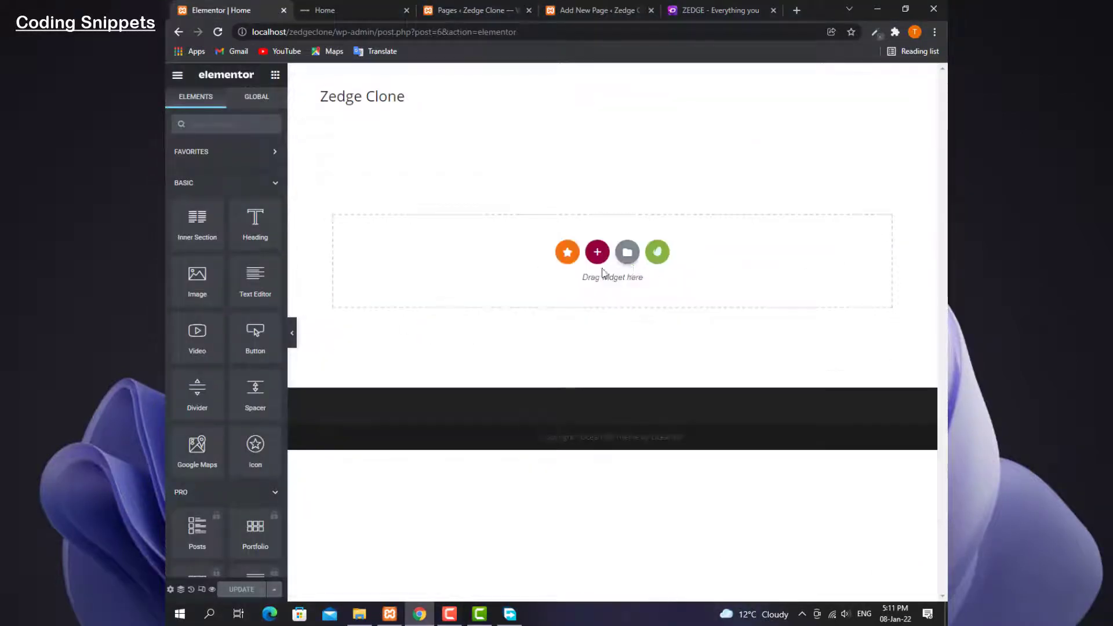
click(627, 251)
click(465, 107)
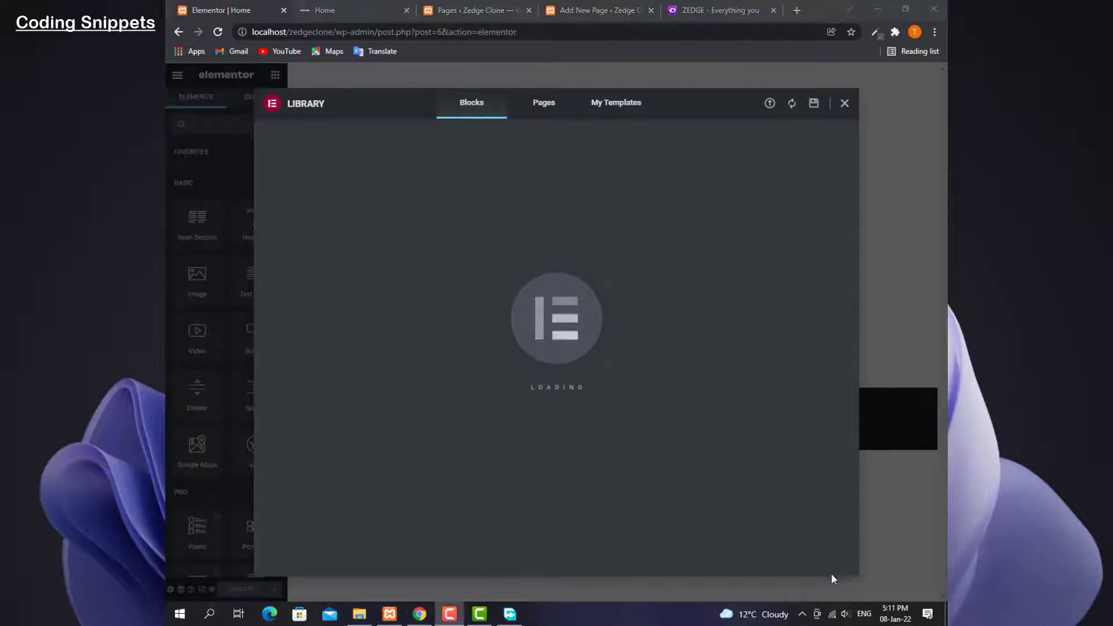
click(308, 149)
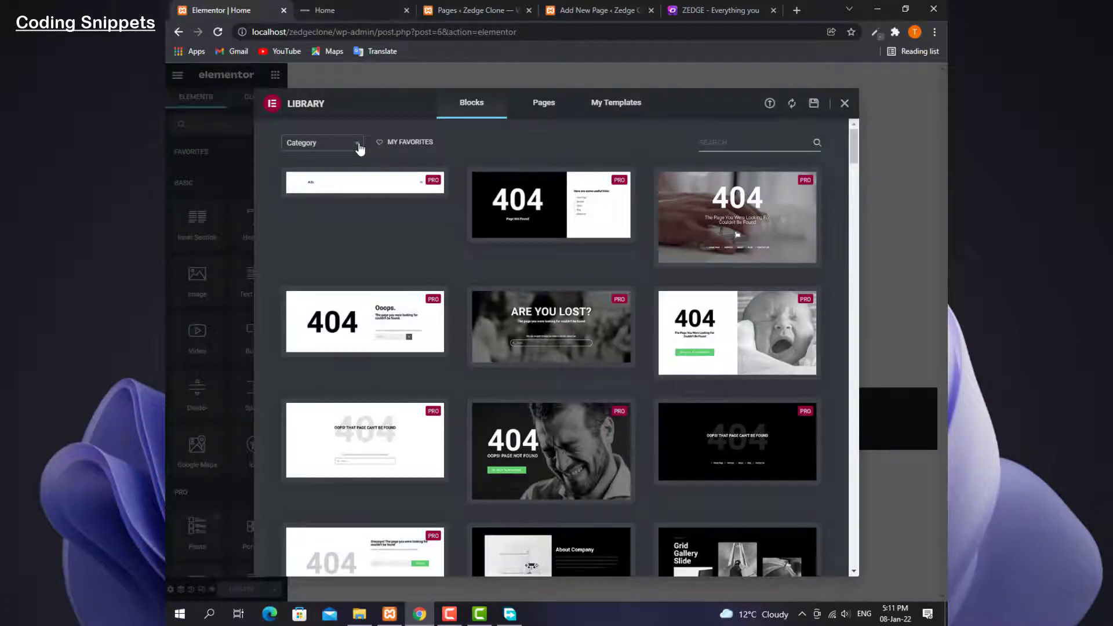
click(603, 164)
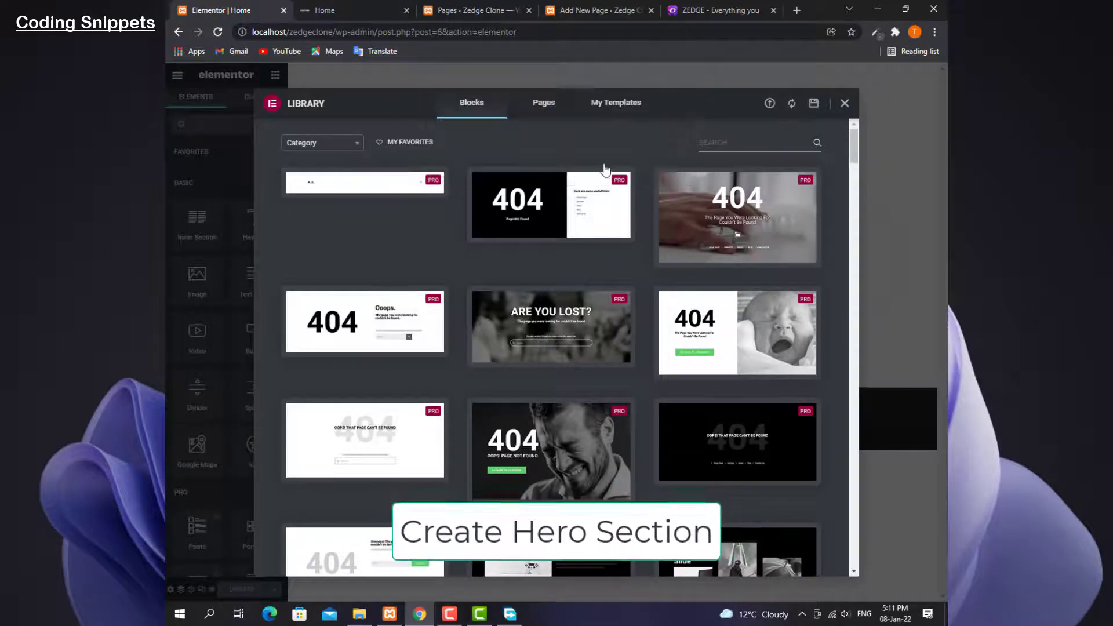
click(348, 142)
text(hero)
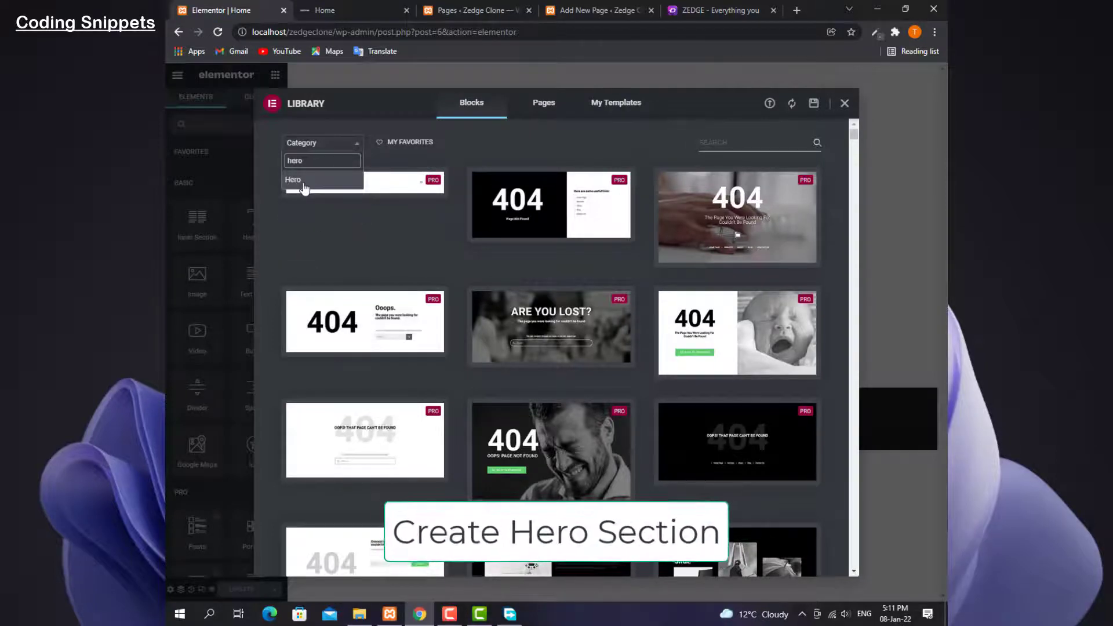
click(304, 187)
Choose the "We Build Websites That Really Works." hero block with the phone image and start the Elementor library account connection
scroll(614, 303, down, 3)
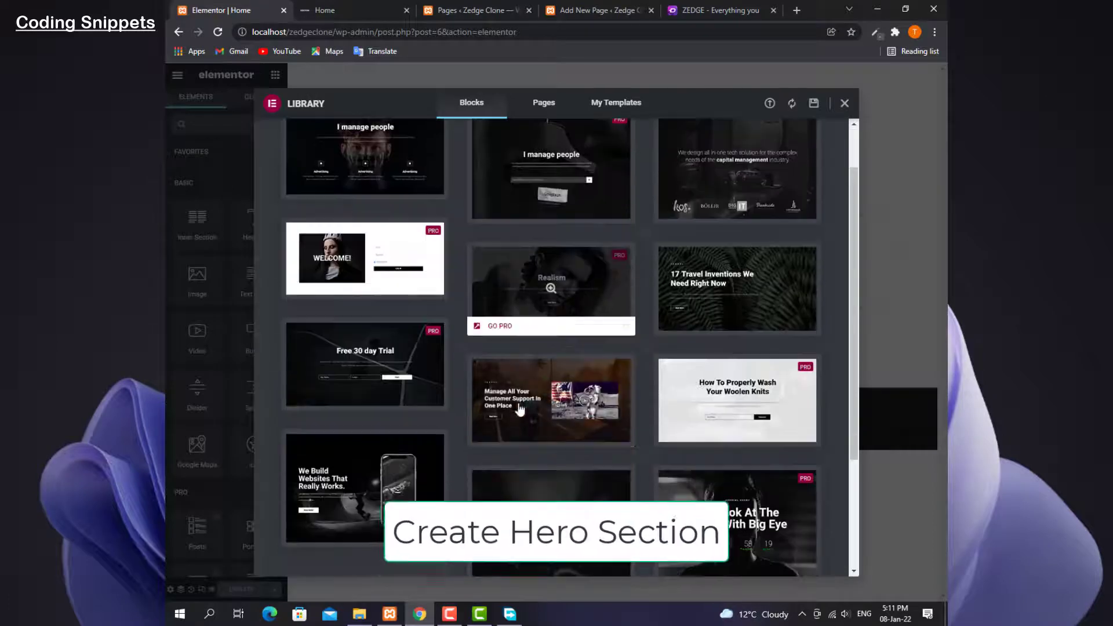
click(366, 468)
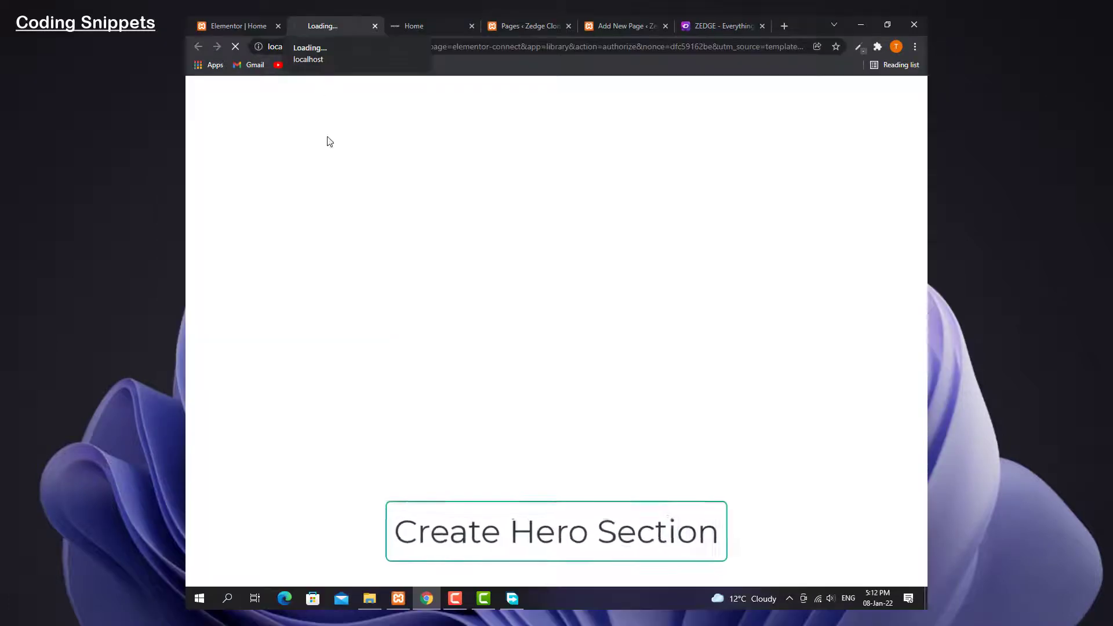
click(456, 598)
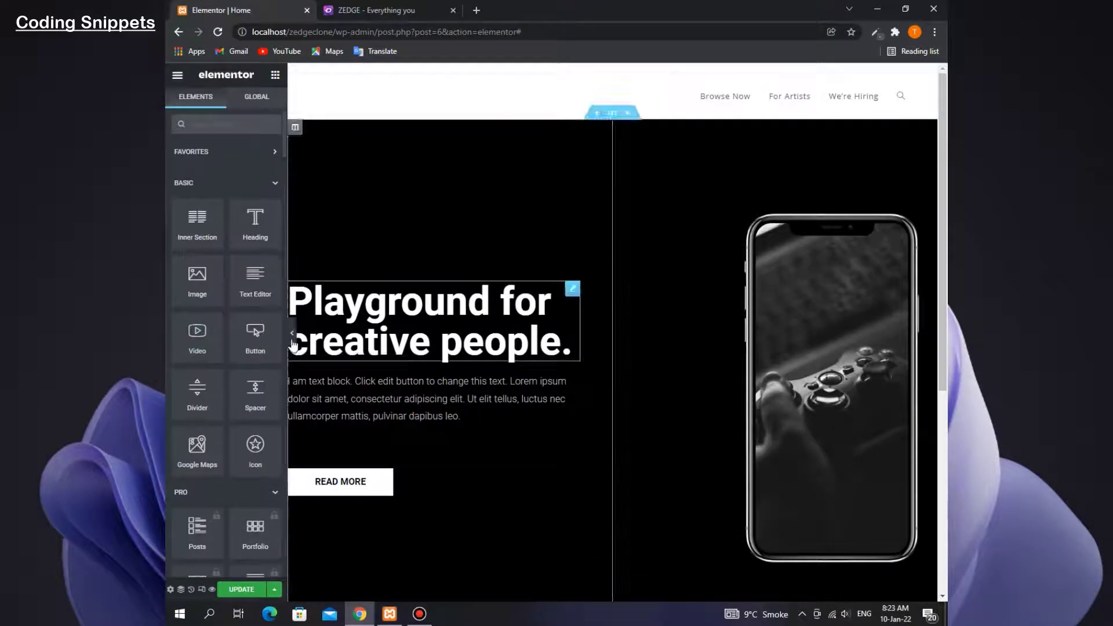
Compare the Home page's inserted hero section at full width with the hero of the reference Zedge site
click(292, 336)
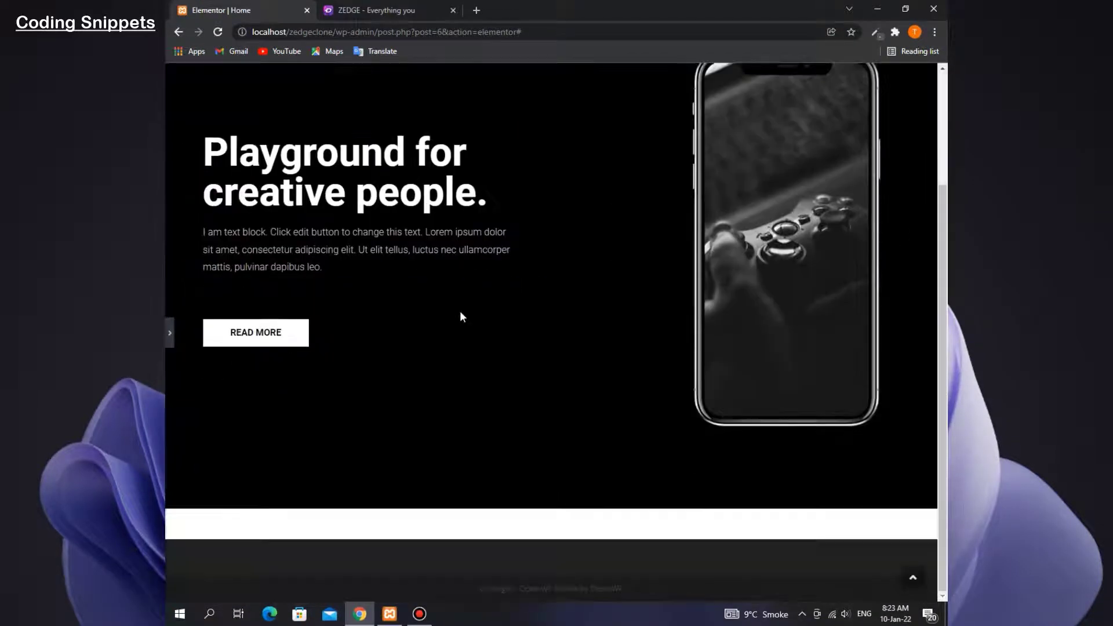
scroll(461, 310, down, 3)
scroll(461, 310, up, 3)
click(371, 10)
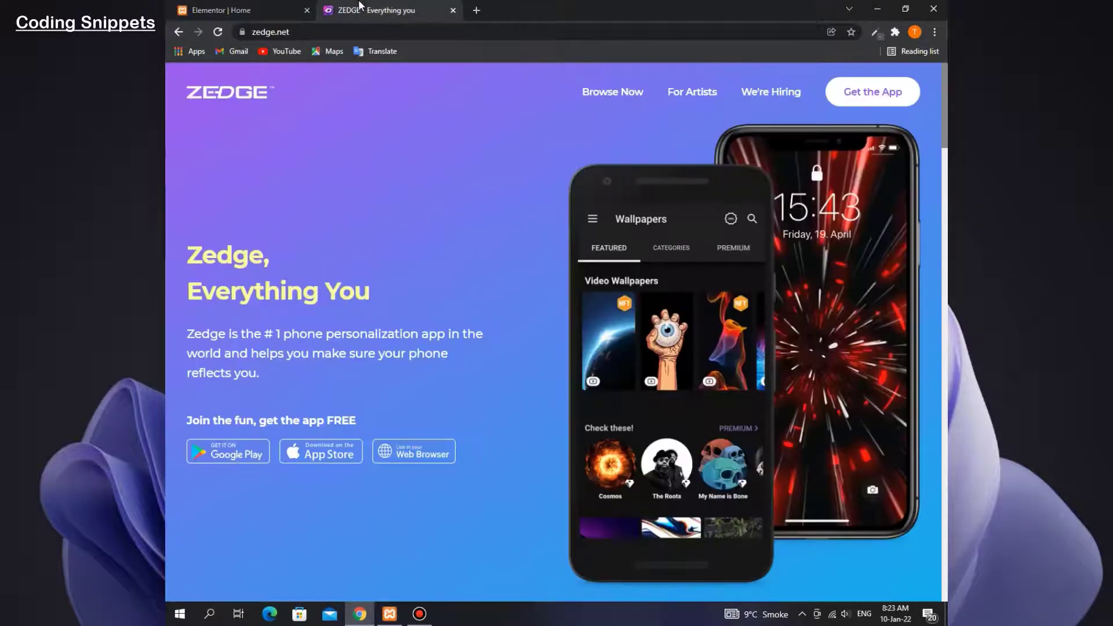
scroll(663, 299, down, 6)
scroll(469, 241, up, 6)
click(221, 9)
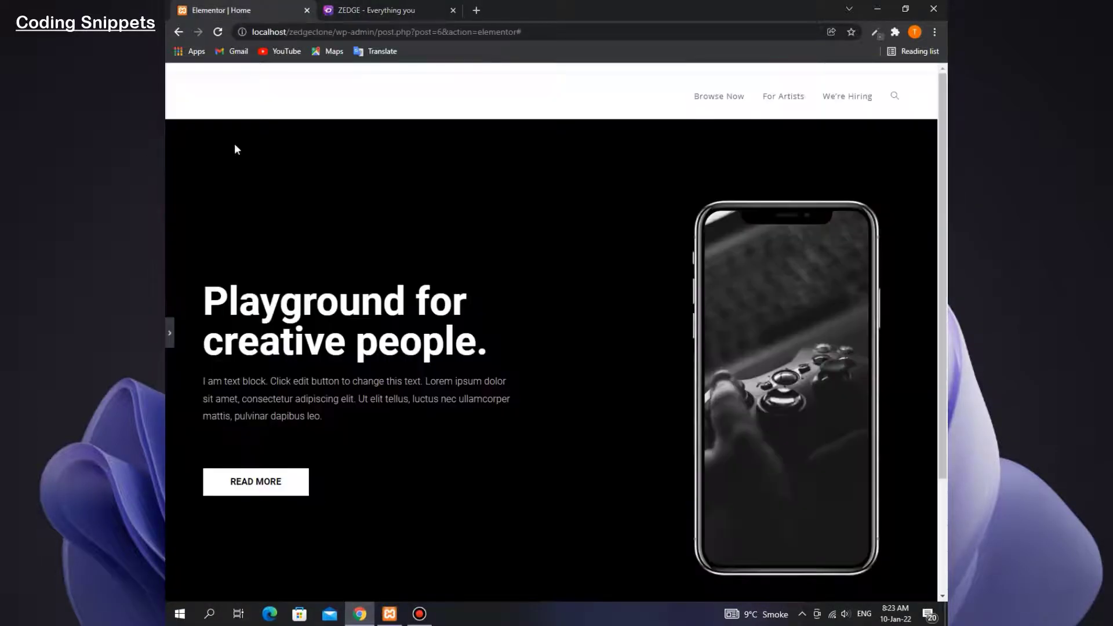
click(173, 339)
key(ctrl+Tab)
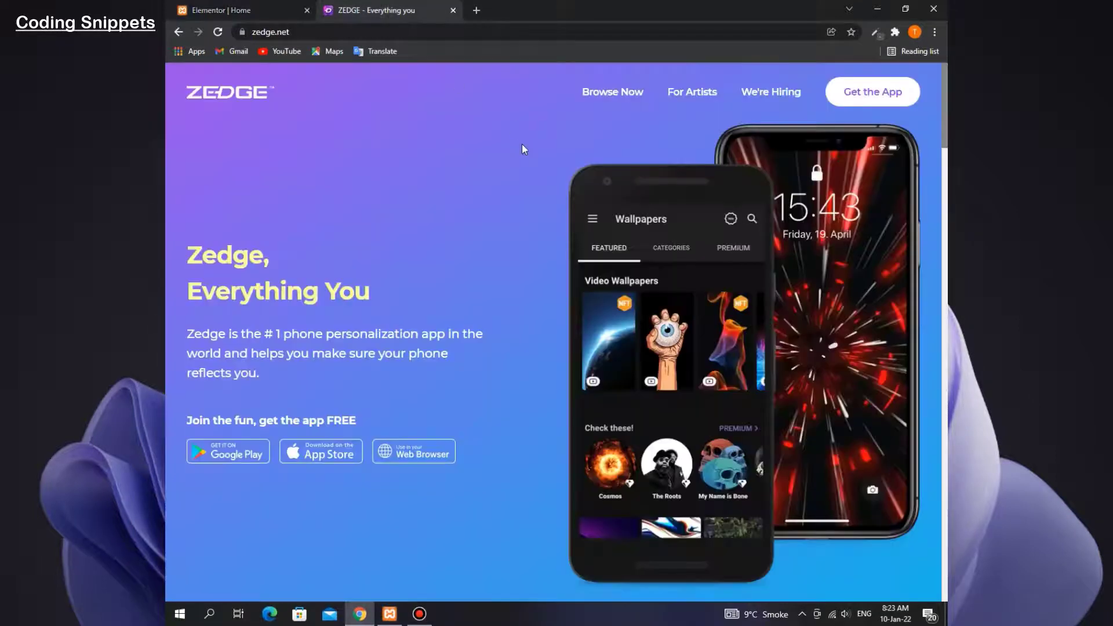
click(226, 11)
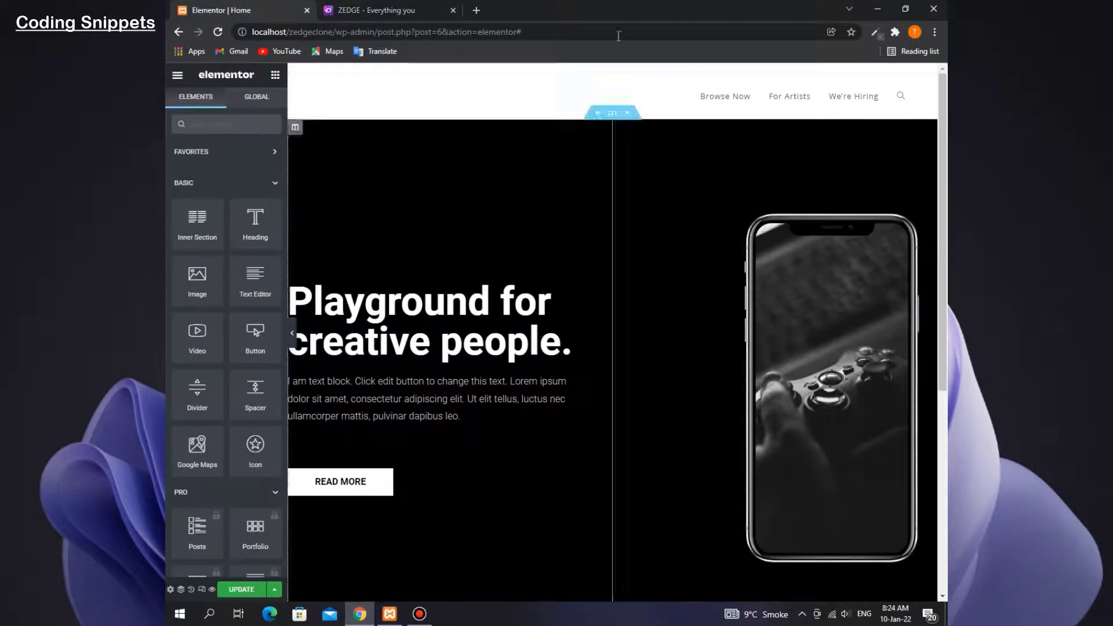
Find the Chrome Web Store in a new tab, search it for "color zilla" and examine the ColorZilla extension and its tools
click(477, 10)
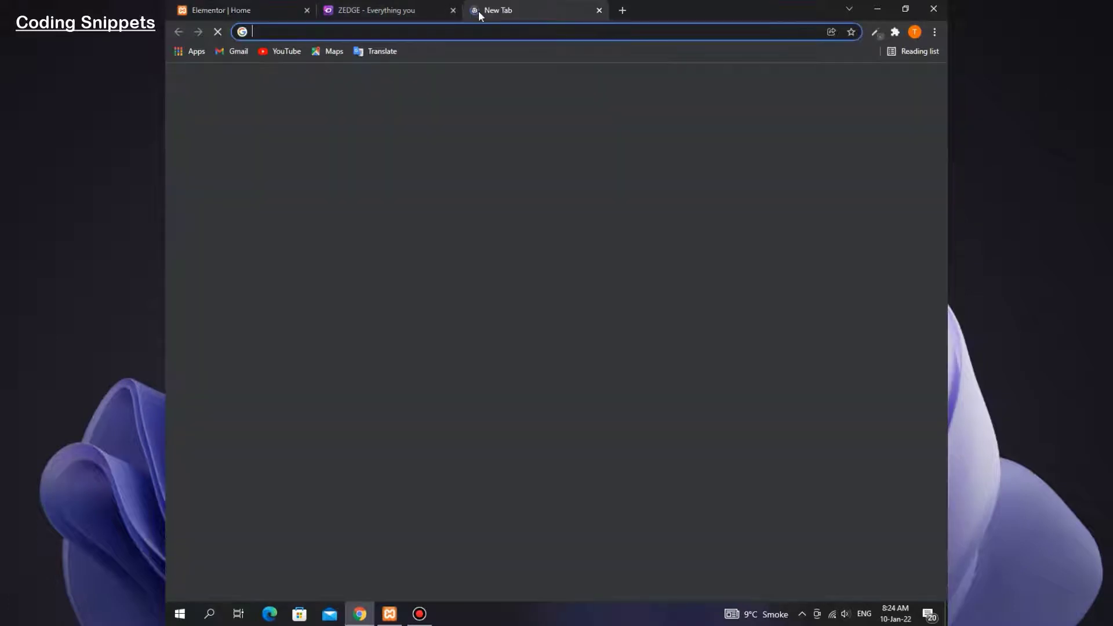
text(ch)
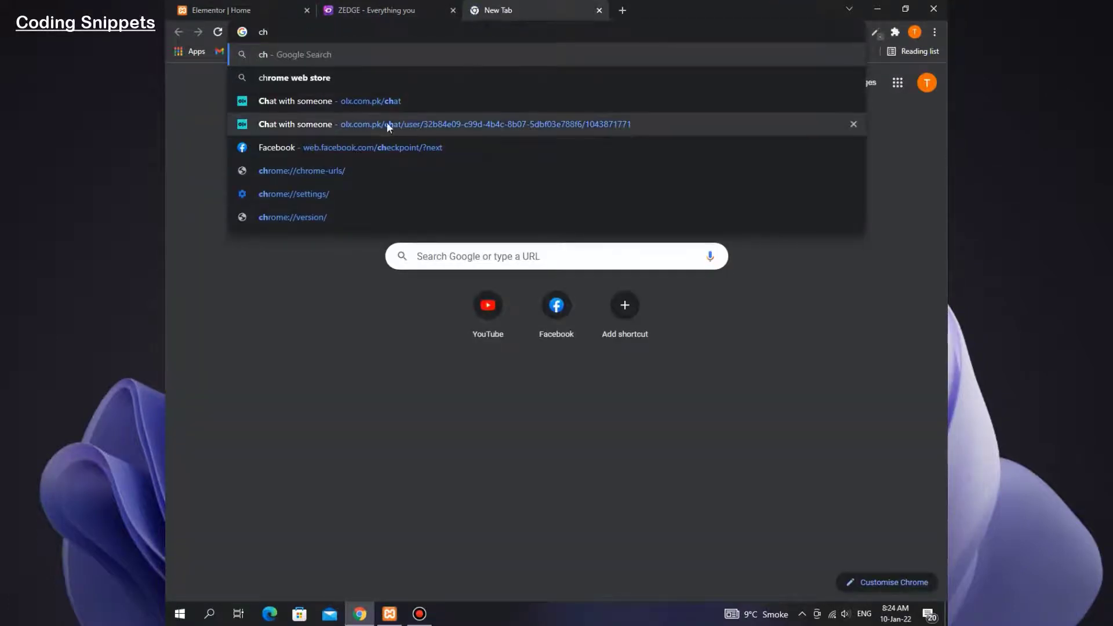
click(386, 84)
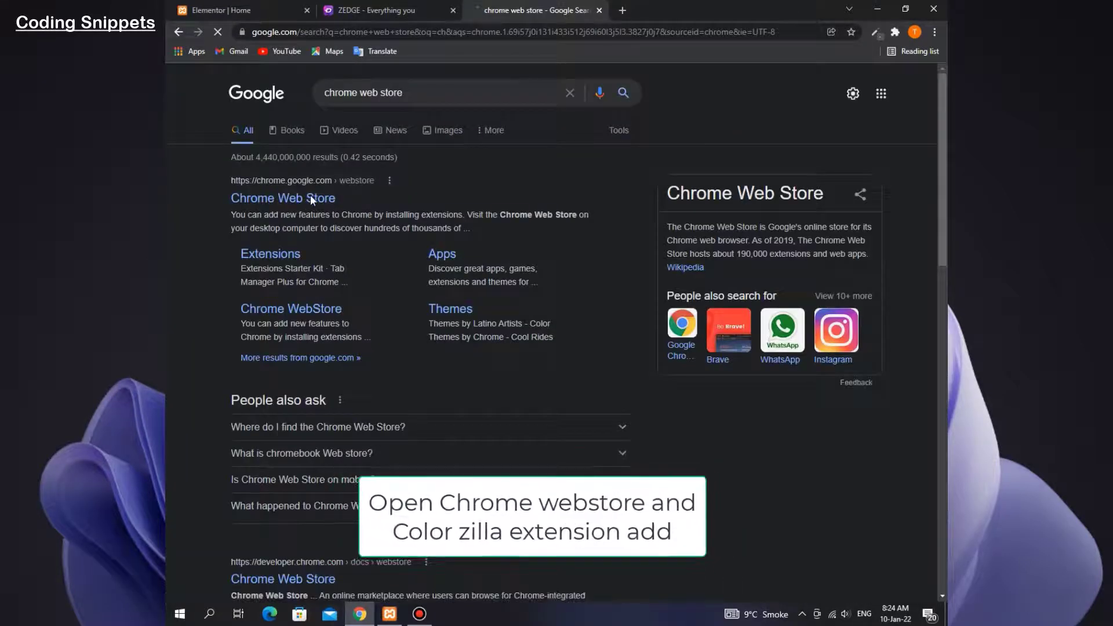
click(317, 200)
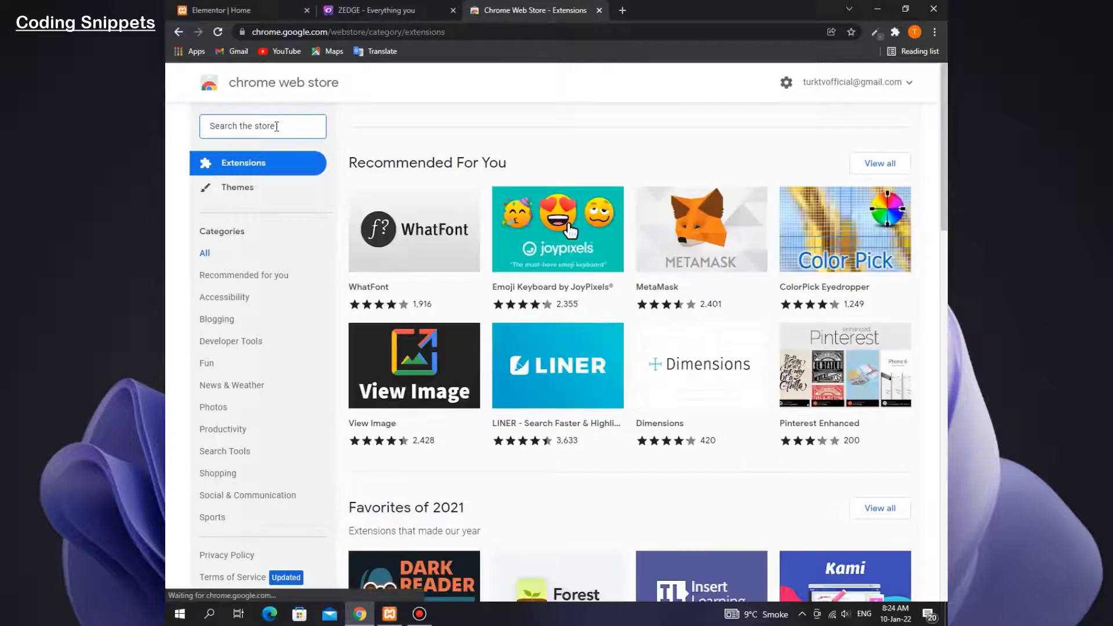
text(color)
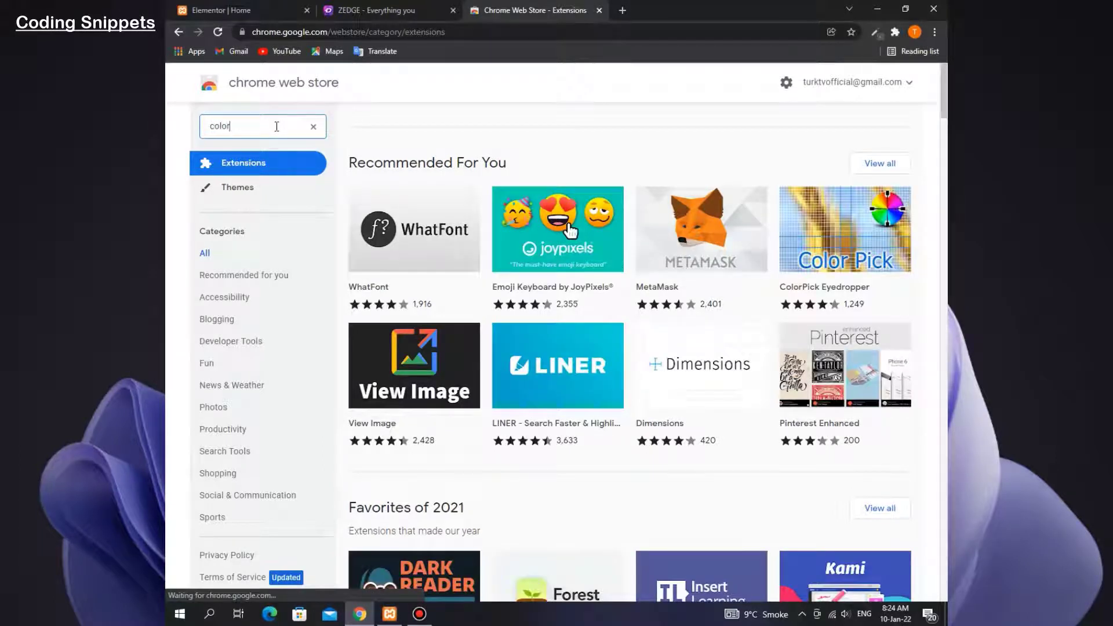
text( zilla)
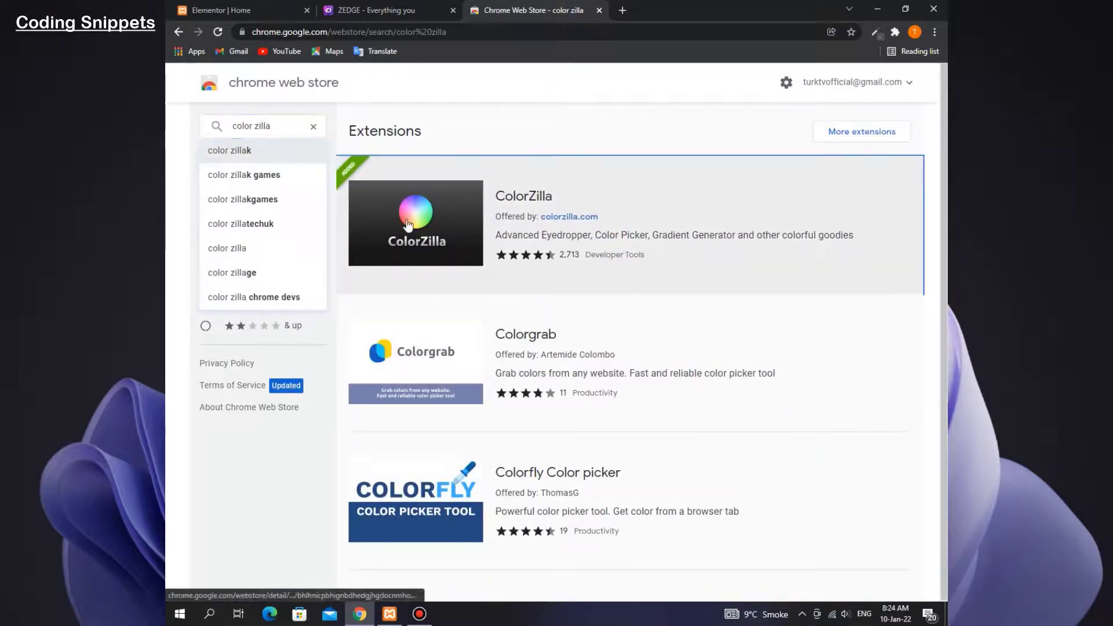
click(408, 225)
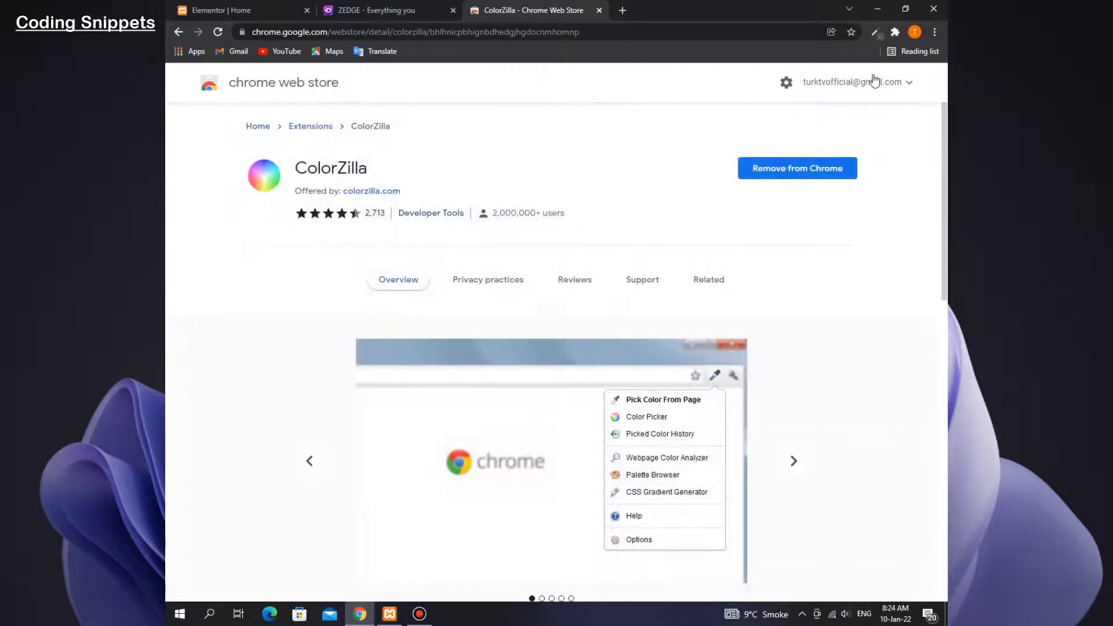
click(877, 32)
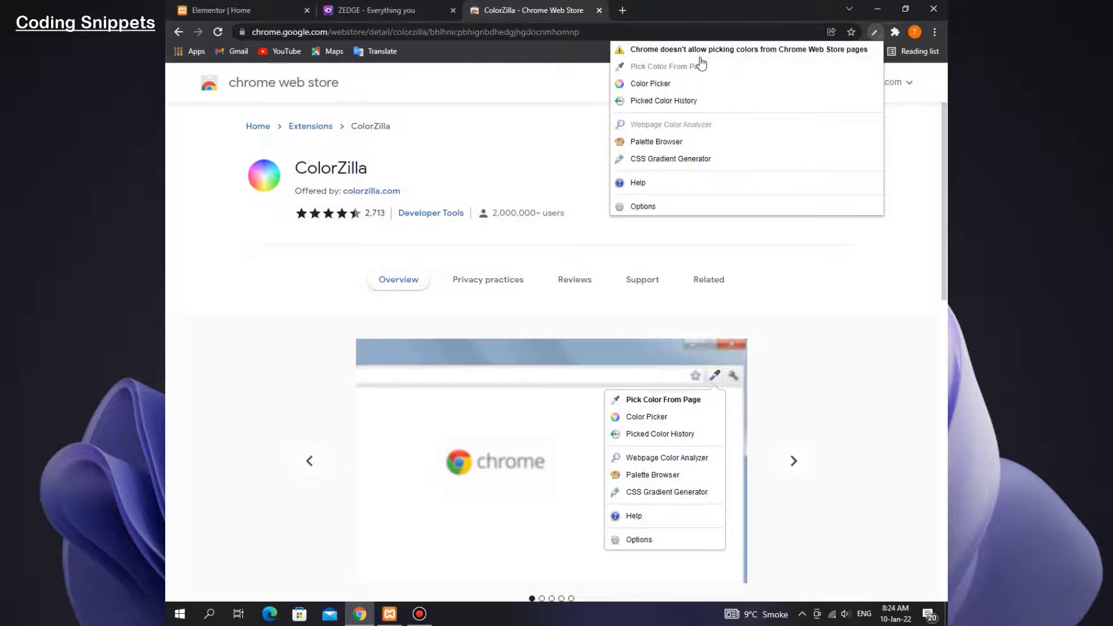
click(915, 256)
Copy the purple from the upper-left corner of the reference Zedge site's hero background with ColorZilla's page color picker
click(388, 10)
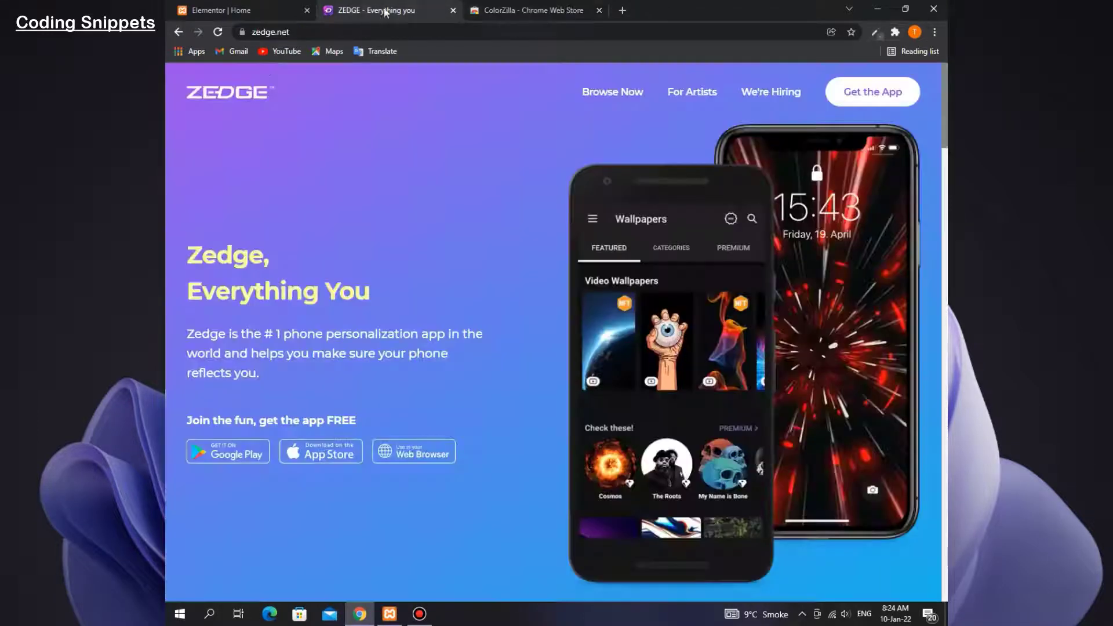
click(878, 33)
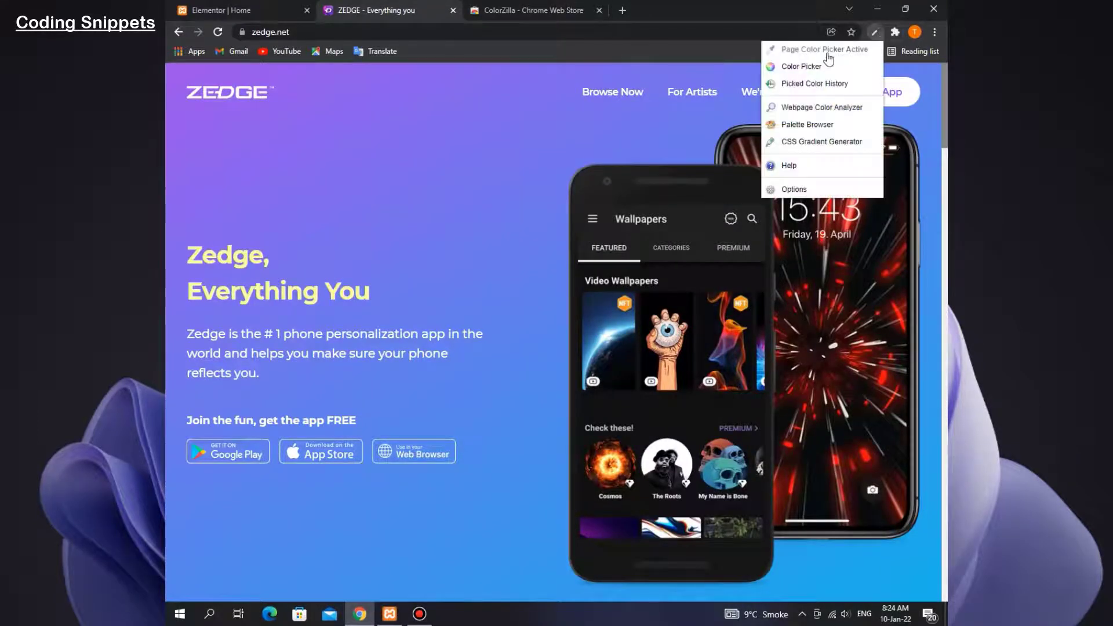
click(830, 45)
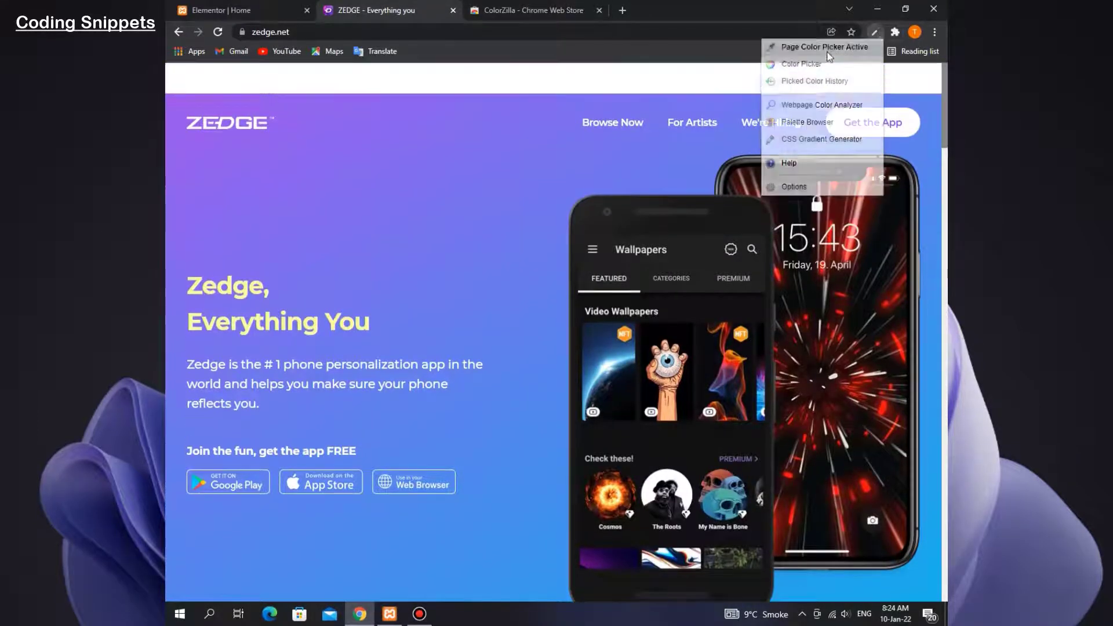
click(174, 105)
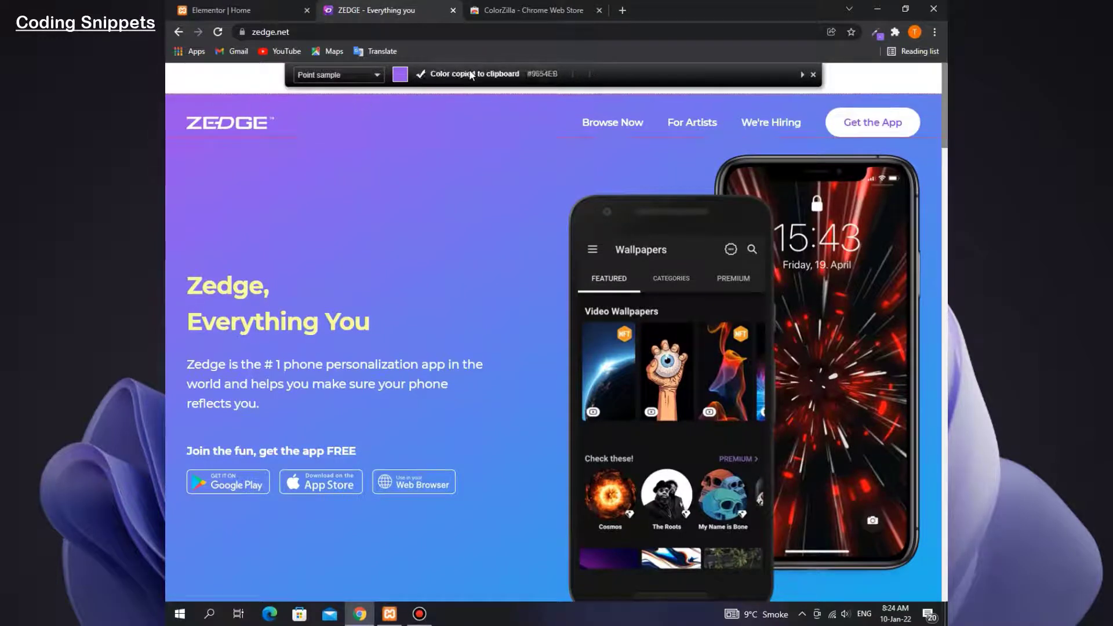
Change the hero section's background type to gradient and set its first color to the copied Zedge purple
click(246, 9)
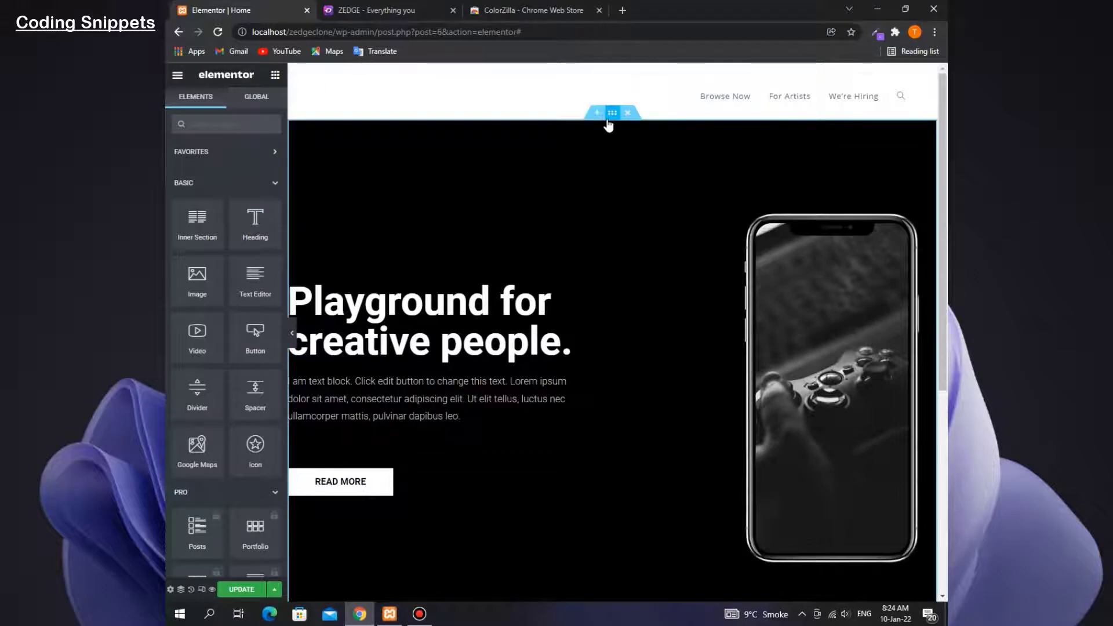
click(607, 145)
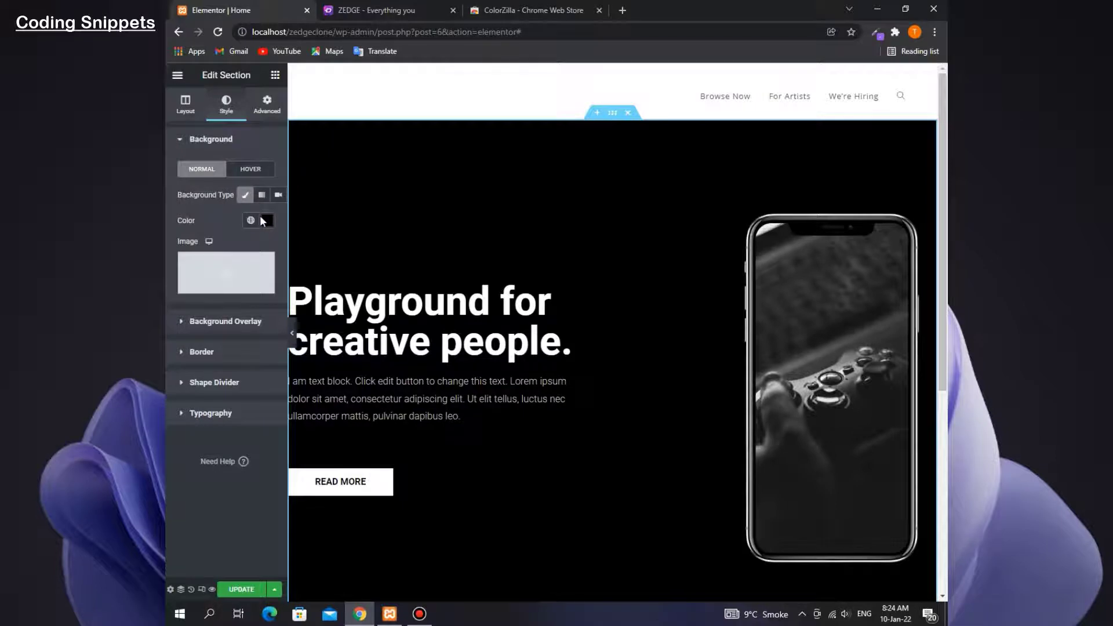
click(262, 195)
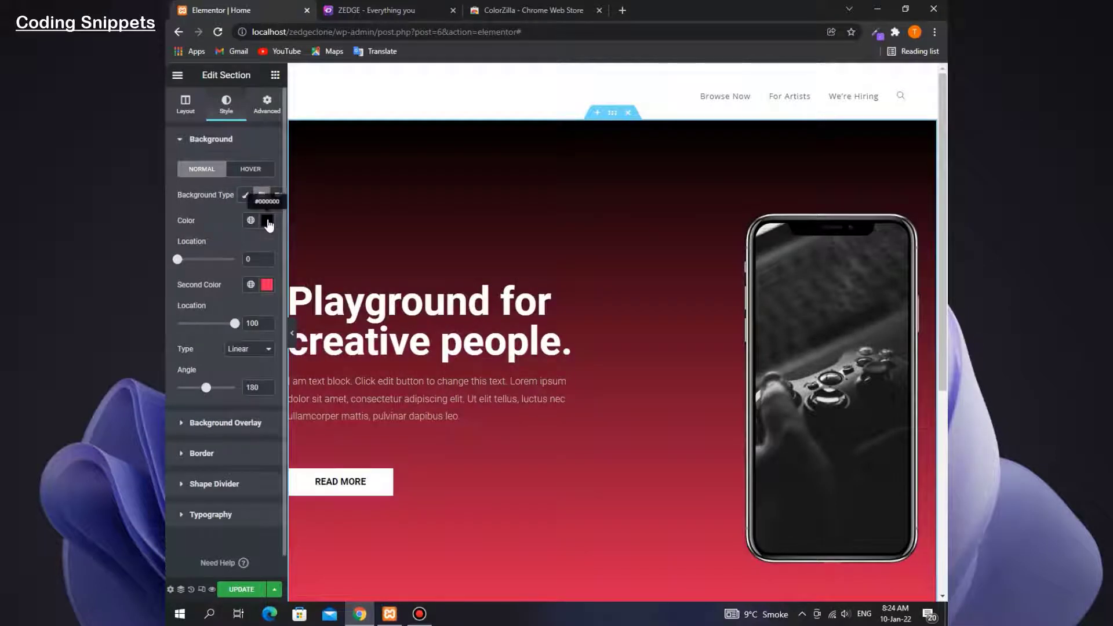
click(267, 222)
click(242, 406)
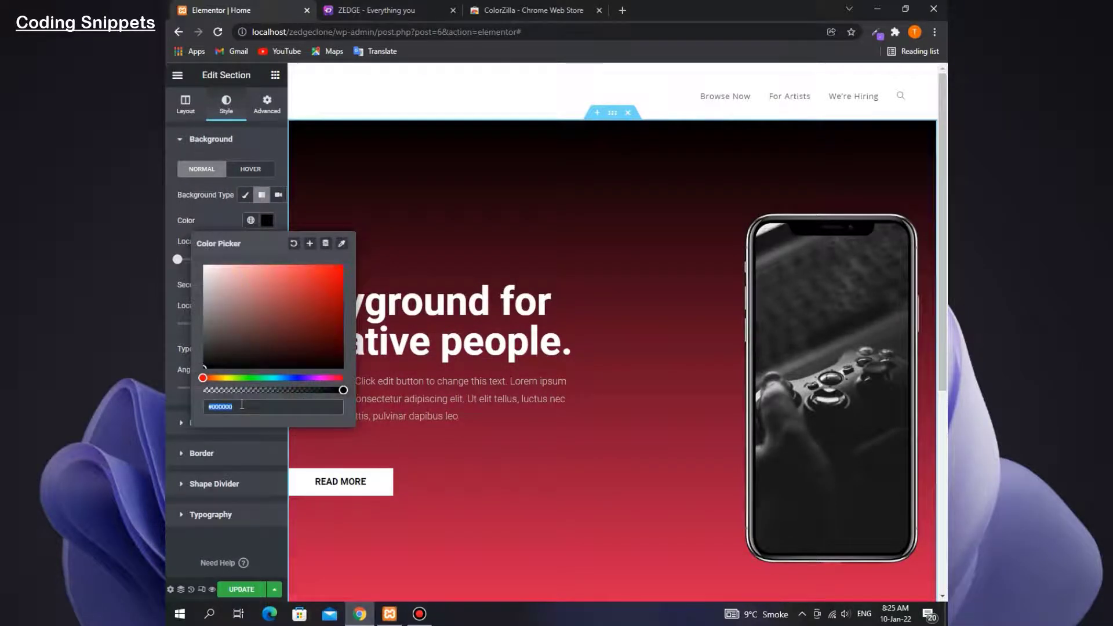
key(ctrl+v)
click(165, 393)
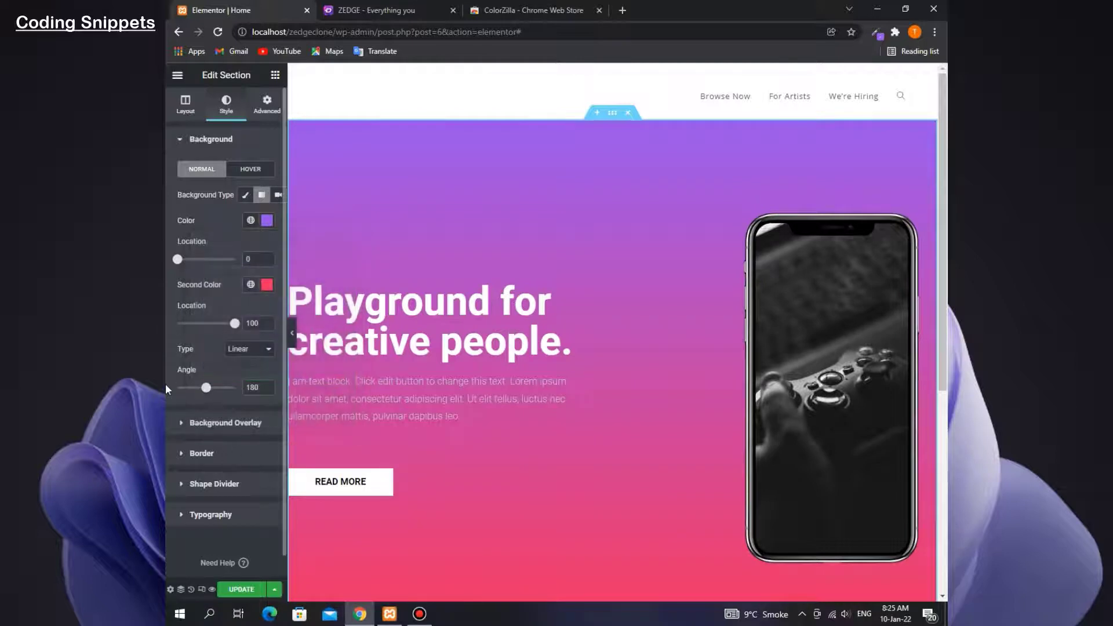
Copy the blue #26AFEA from the lower-right corner of the reference Zedge hero background with ColorZilla's page color picker
click(385, 7)
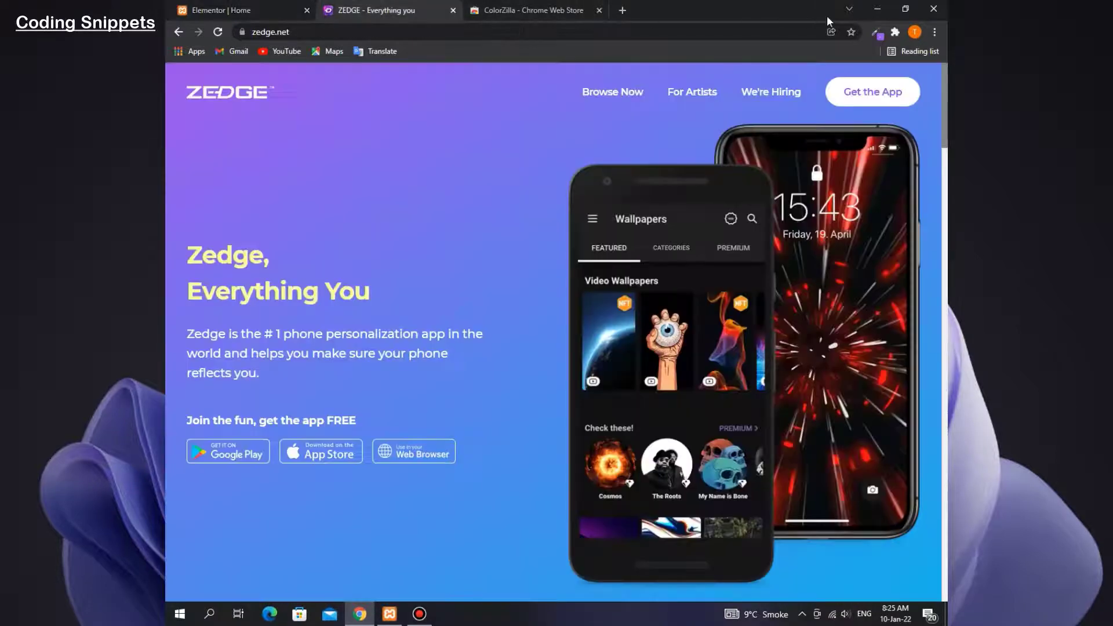
click(878, 34)
click(818, 51)
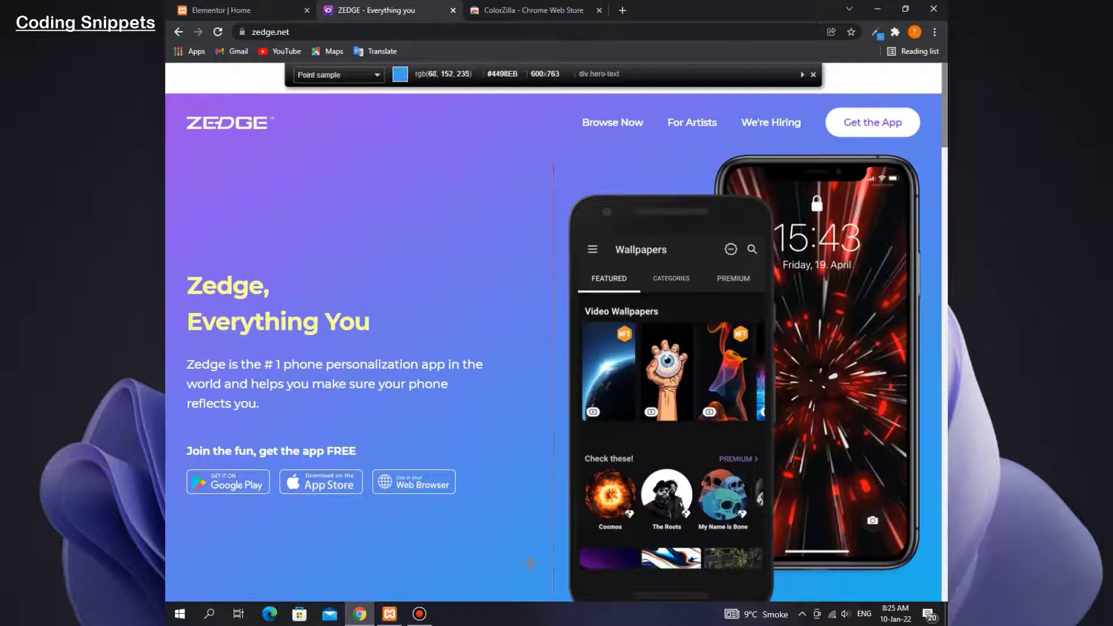
click(893, 579)
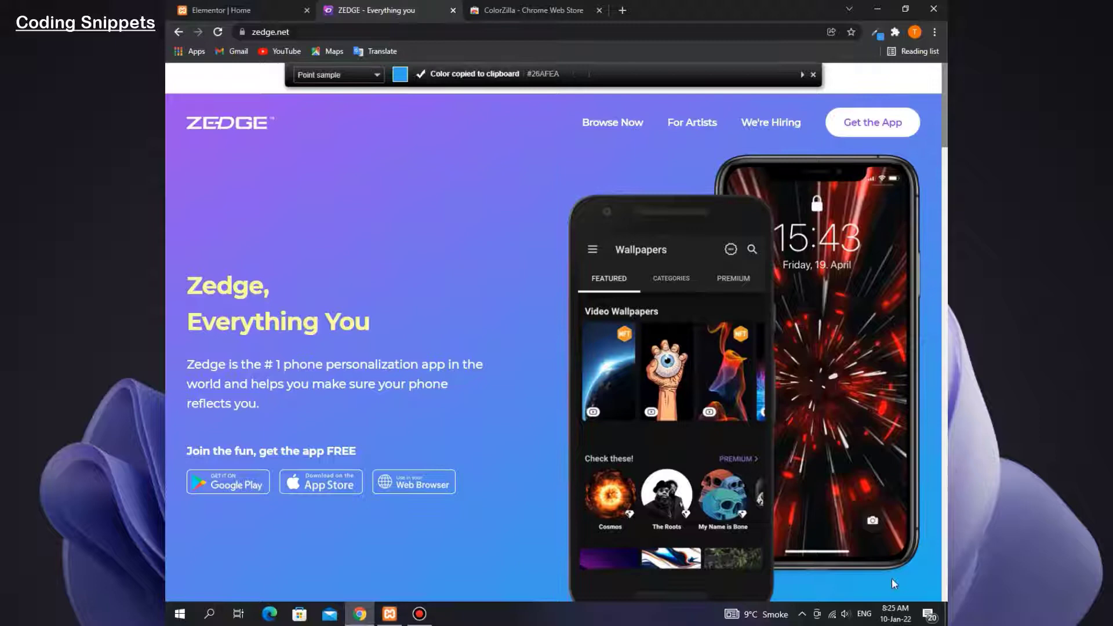
Set the hero section gradient's second color to the copied blue #26AFEA
click(288, 7)
click(267, 284)
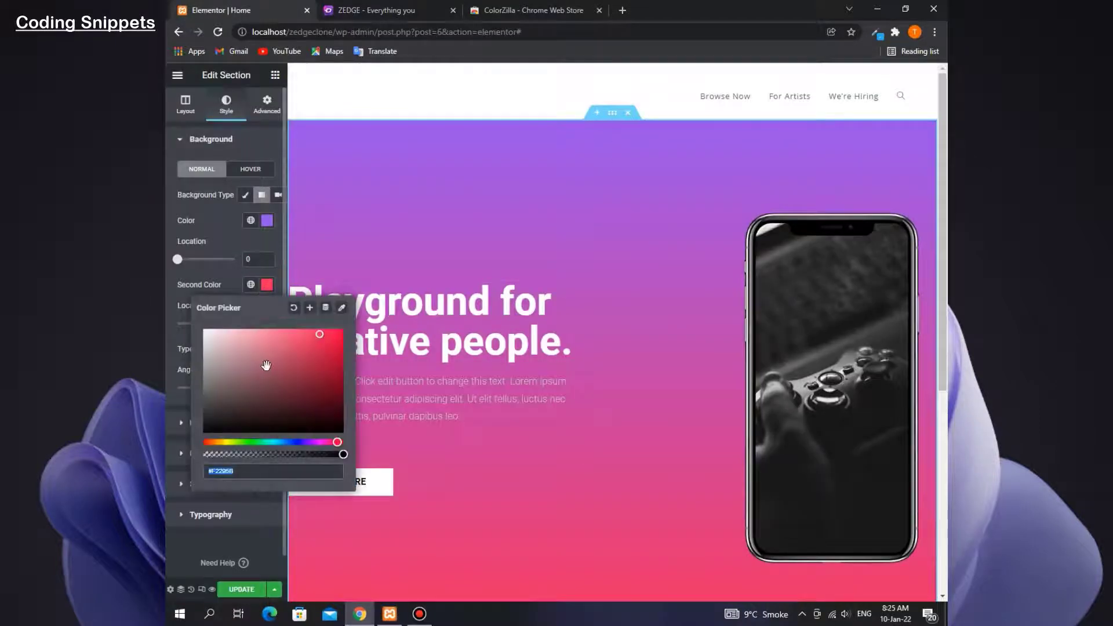
key(ctrl+v)
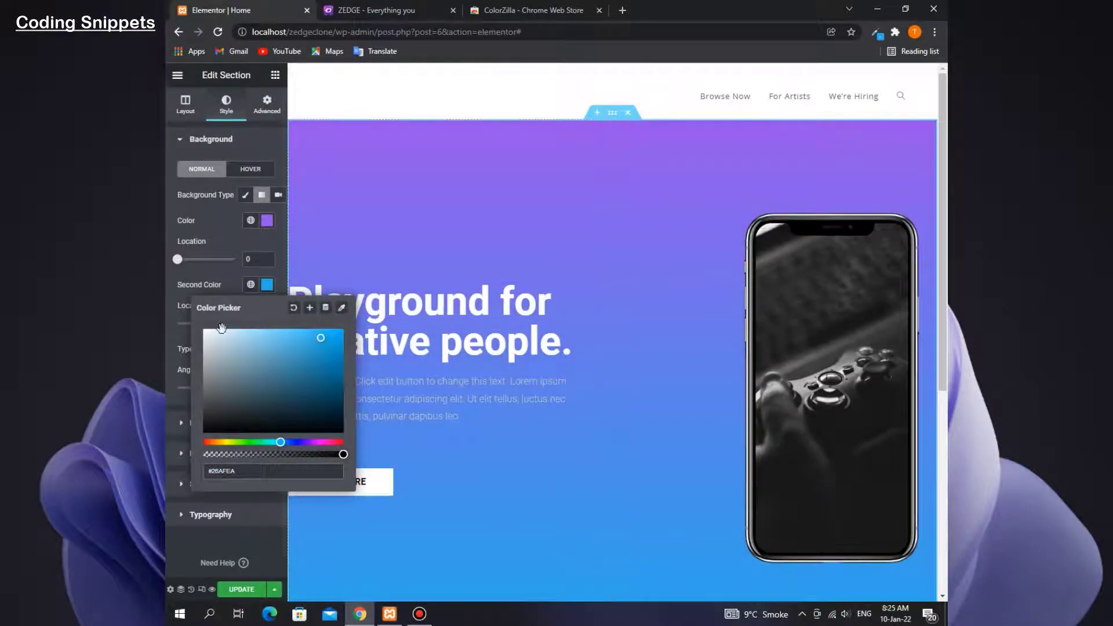
click(297, 331)
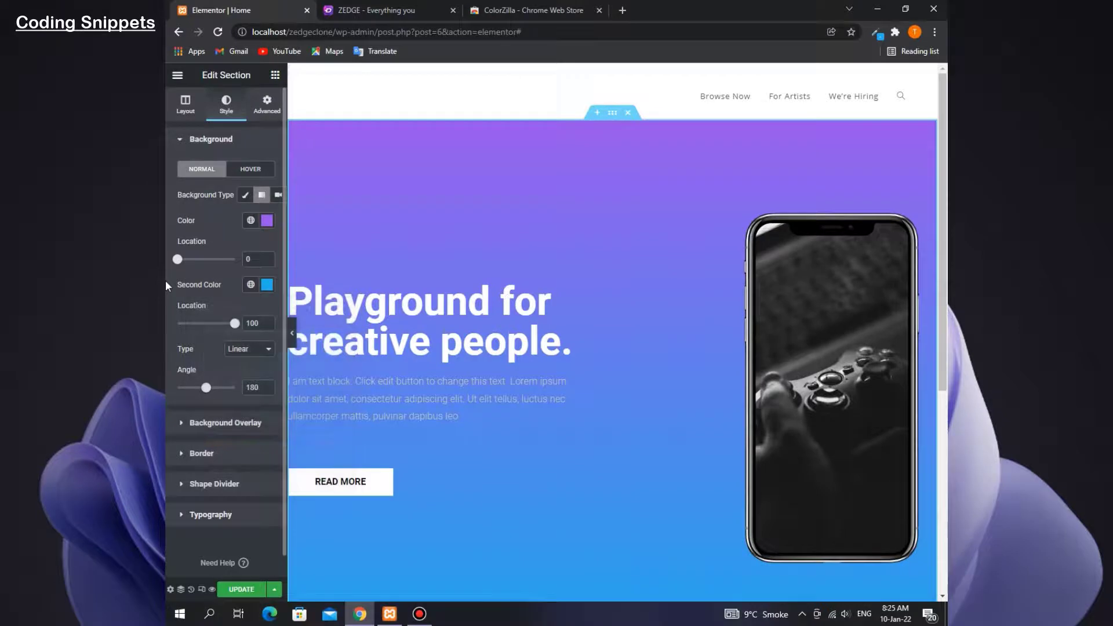
Preview the hero section at full width and compare its gradient with the reference Zedge site's hero background
click(297, 332)
scroll(562, 394, down, 3)
scroll(563, 394, up, 3)
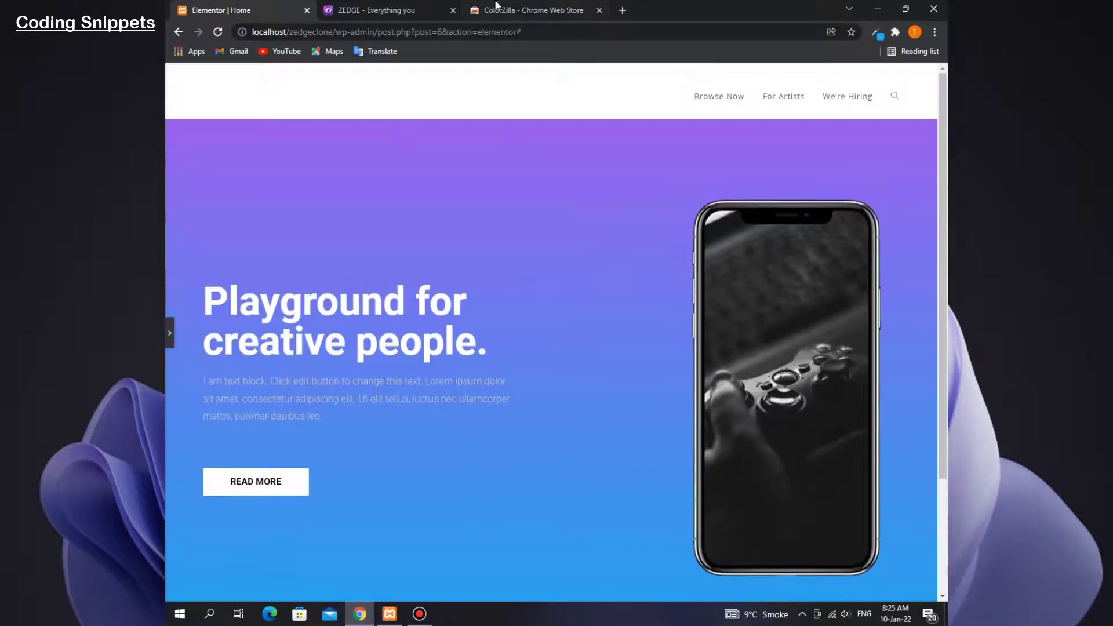
click(400, 8)
scroll(555, 217, down, 4)
scroll(555, 217, up, 4)
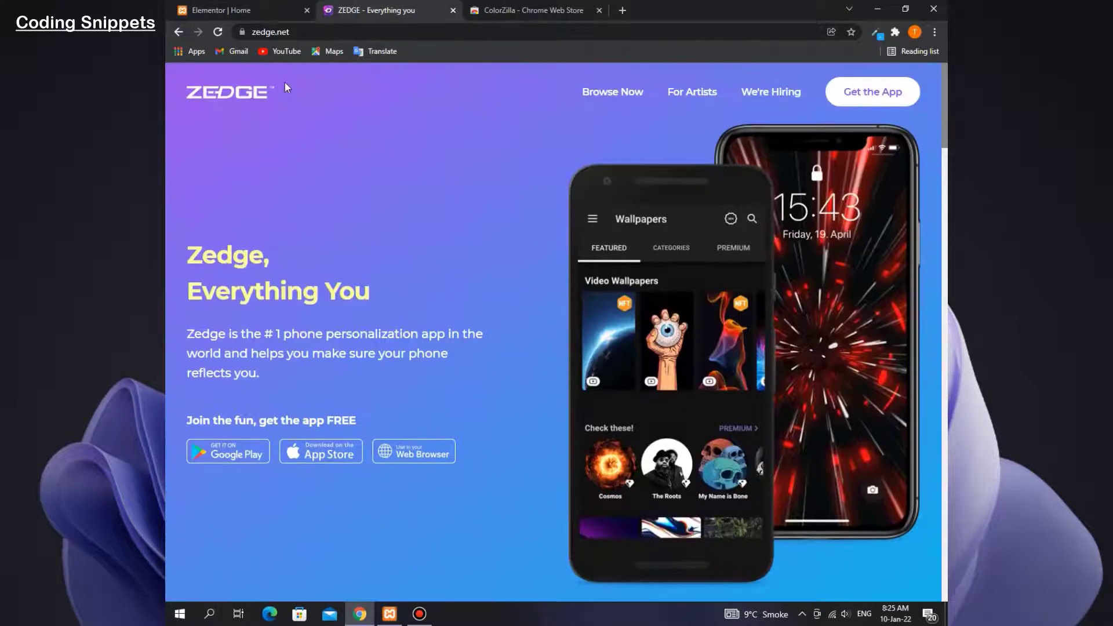
click(220, 10)
scroll(675, 458, down, 2)
scroll(479, 419, up, 2)
scroll(443, 383, down, 2)
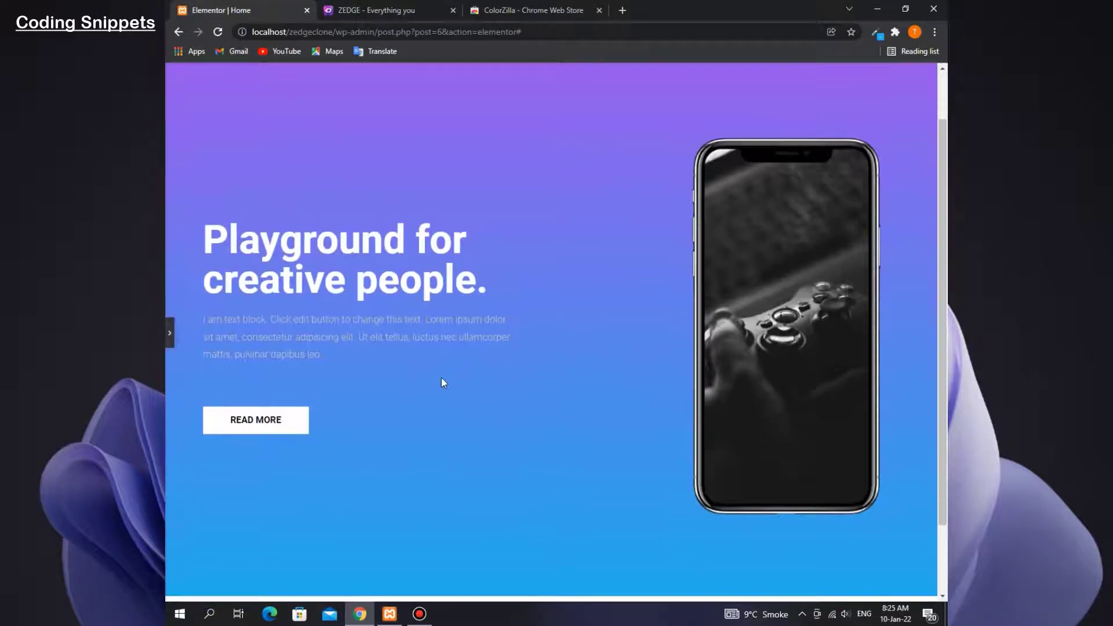
scroll(173, 336, up, 2)
click(170, 335)
Close the ColorZilla store page and copy the heading "Zedge, Everything You" from the reference Zedge site
click(533, 10)
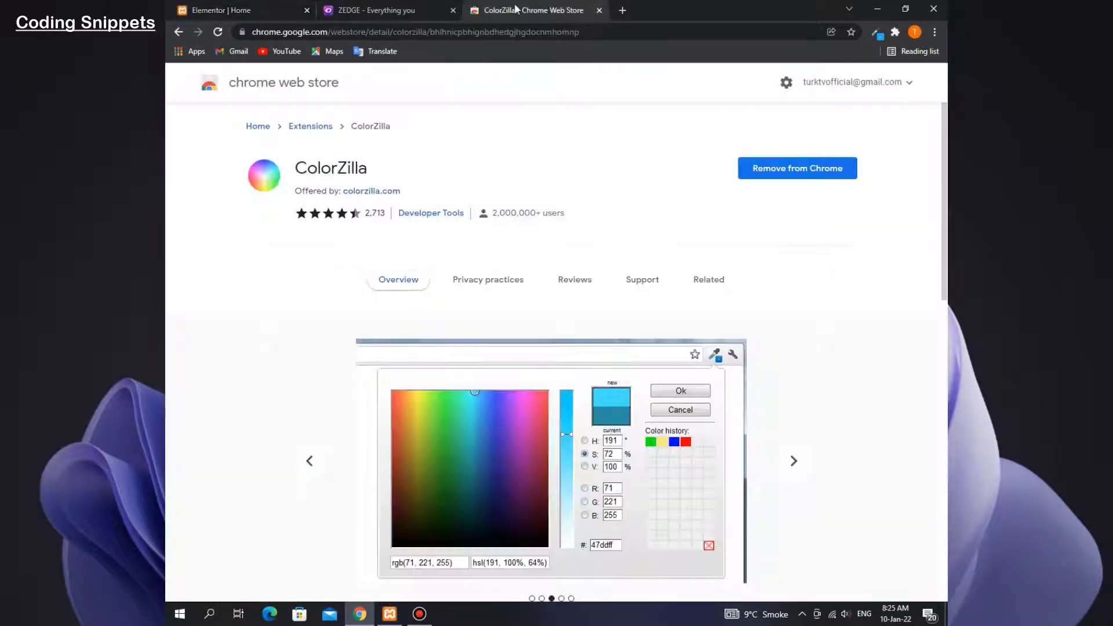
click(599, 9)
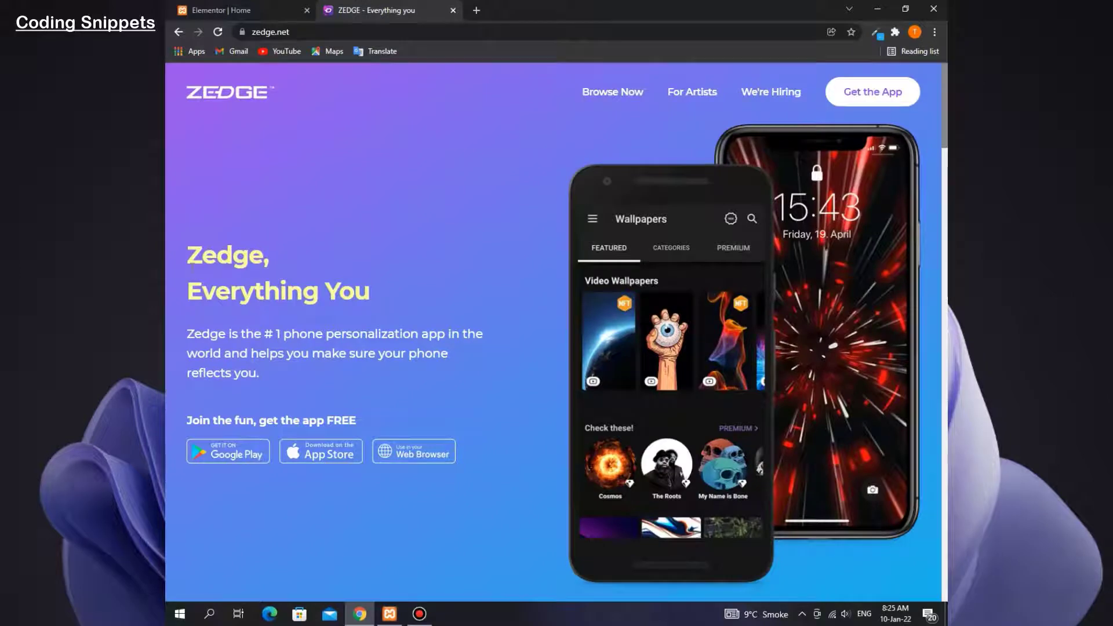
drag(172, 242, 375, 287)
right_click(370, 288)
click(399, 297)
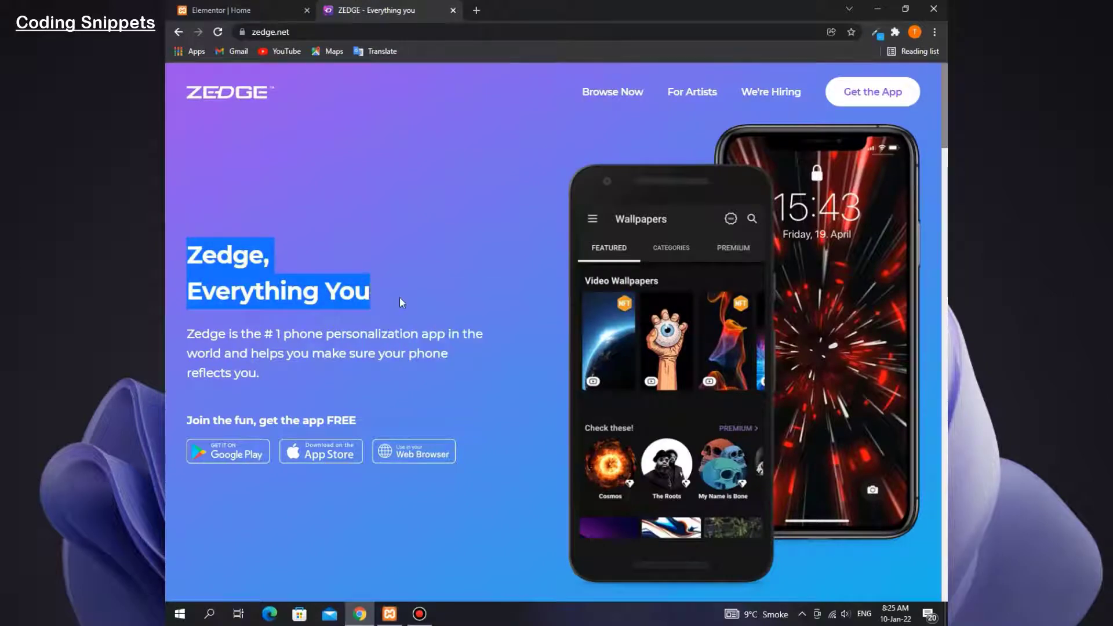
Replace the hero heading "Playground for creative people." with the copied text "Zedge, Everything You"
click(220, 10)
click(571, 228)
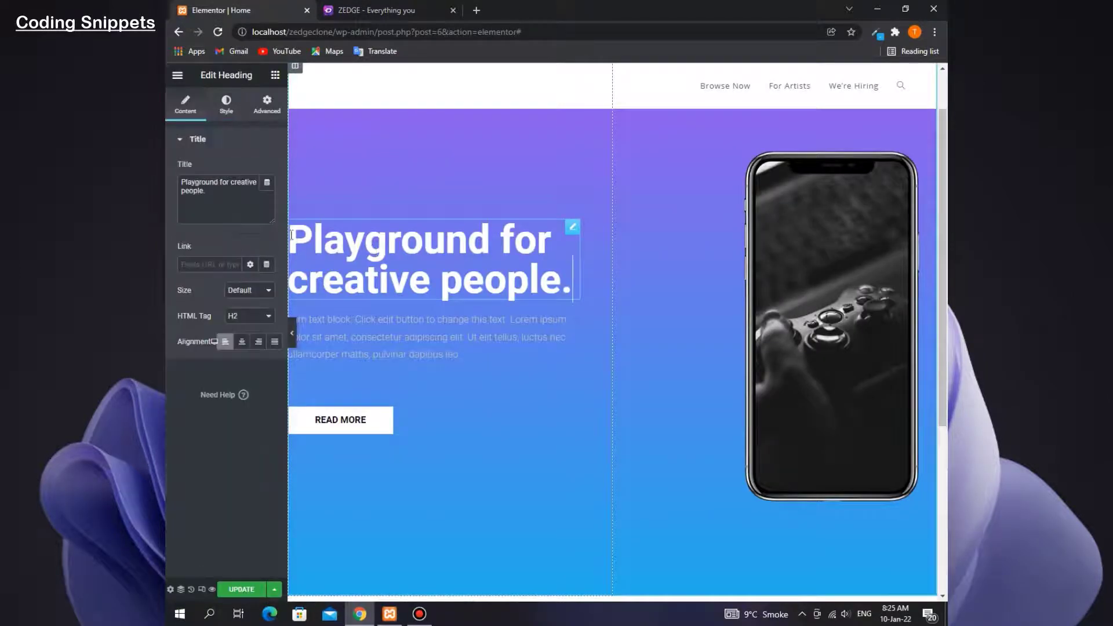
key(ctrl+a)
key(ctrl+v)
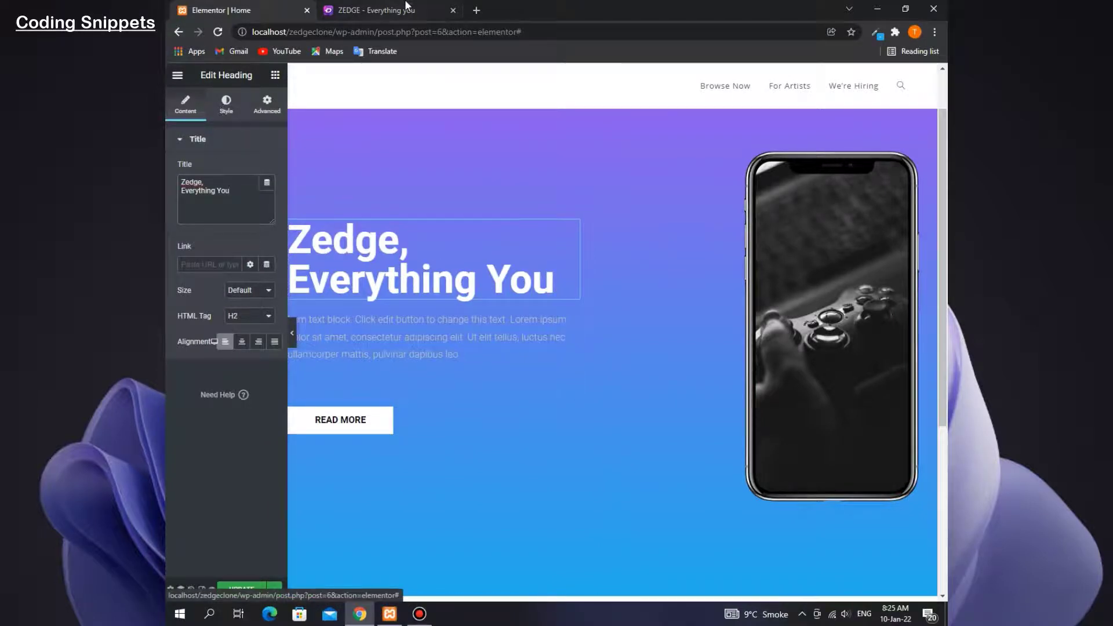
Copy the yellow #FBFF9C from the reference Zedge heading with ColorZilla's page color picker
click(371, 10)
click(371, 219)
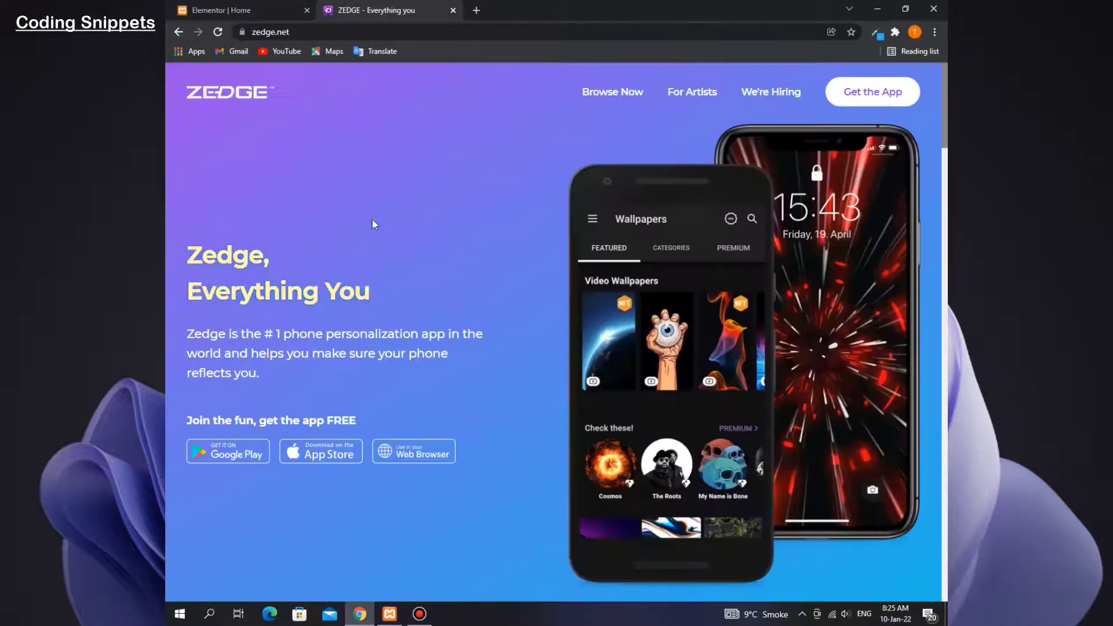
click(290, 10)
click(368, 10)
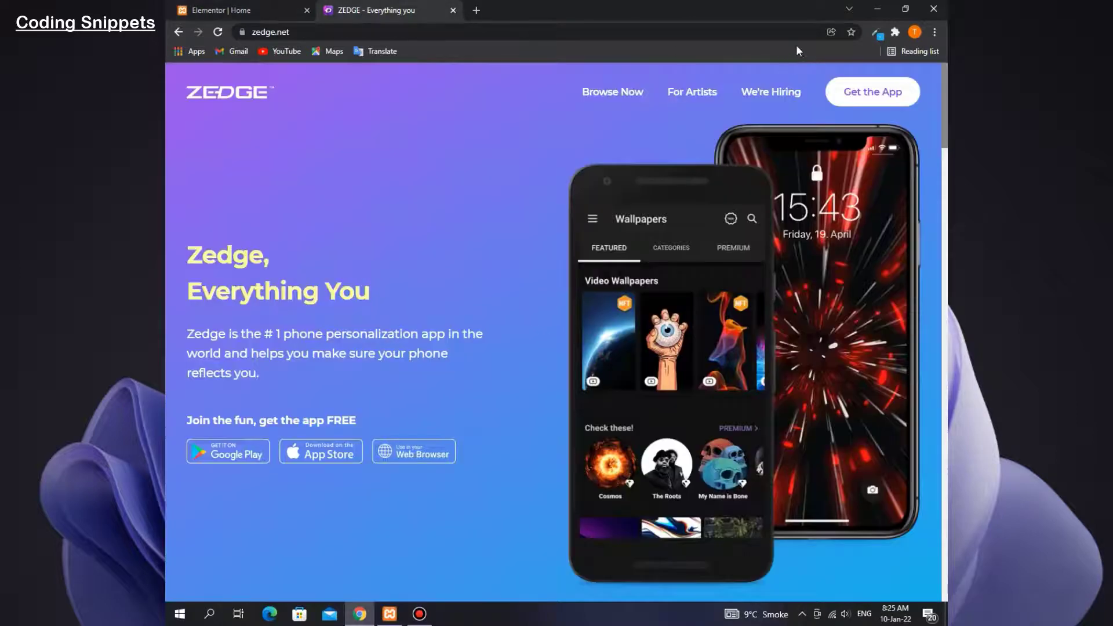
click(878, 35)
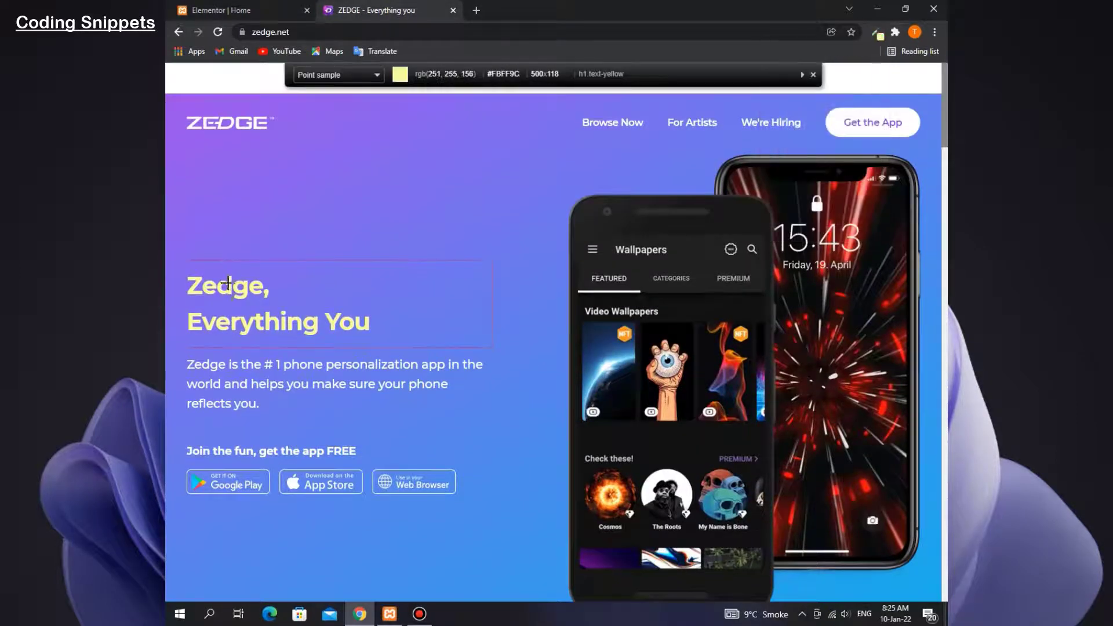
click(229, 288)
Change the hero heading's font family to Poppins in its typography settings
click(223, 10)
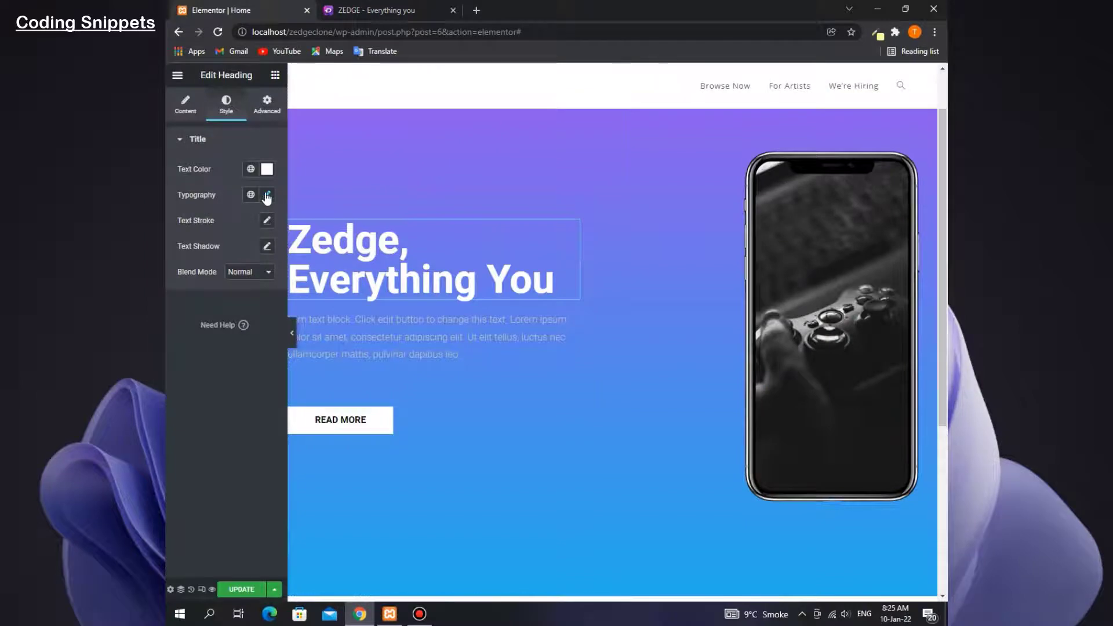
click(267, 195)
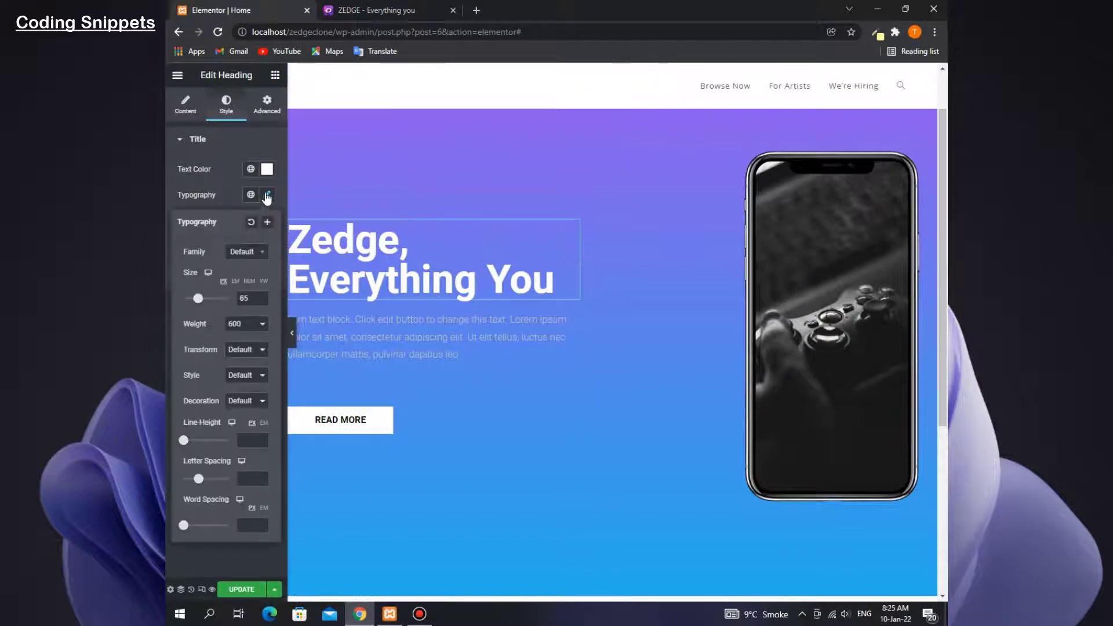
click(250, 258)
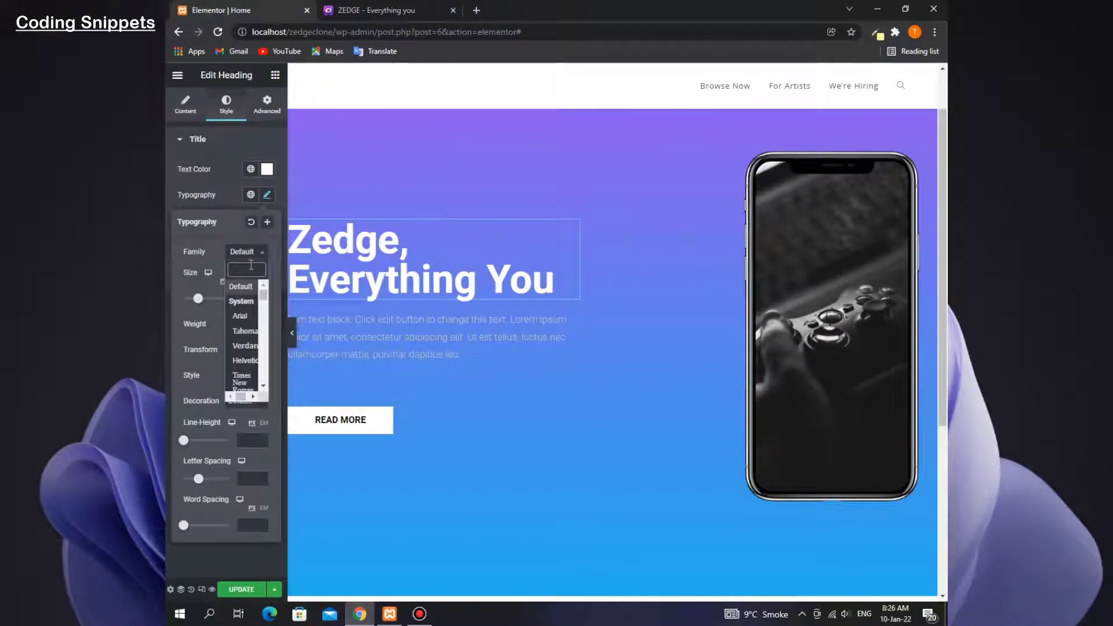
text(popp)
click(244, 302)
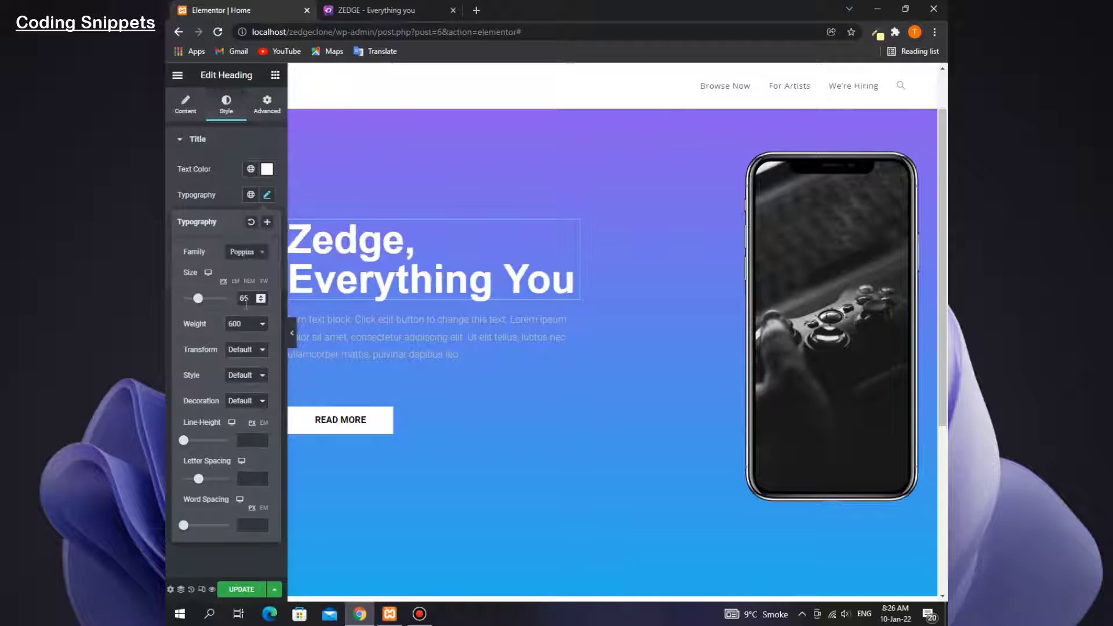
Compare the heading with the reference Zedge site and set its font size to 60 px
click(389, 10)
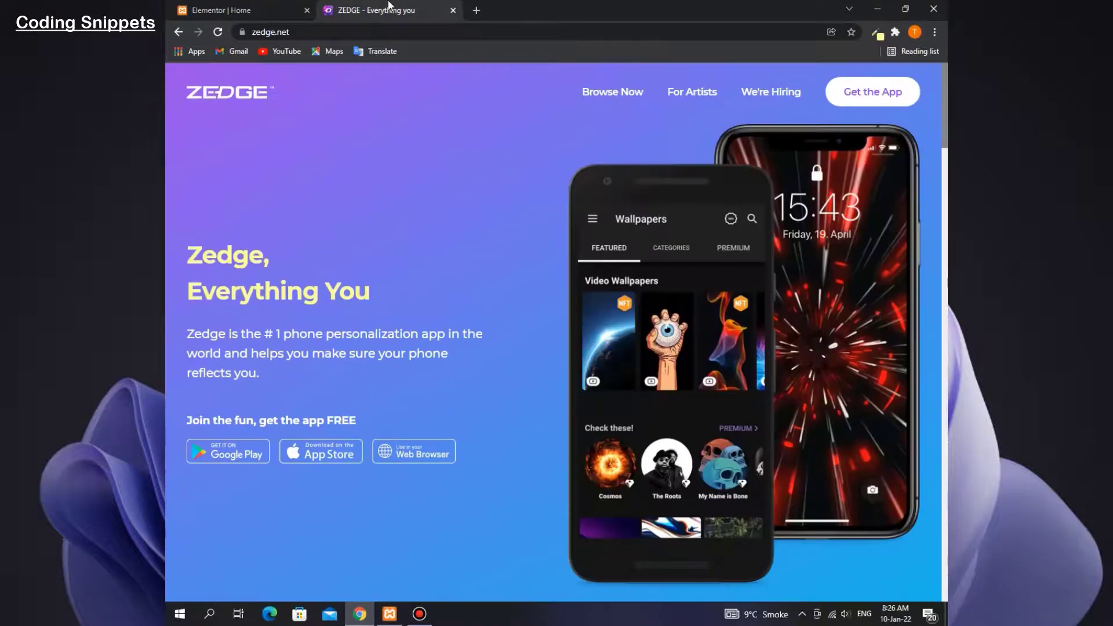
click(247, 6)
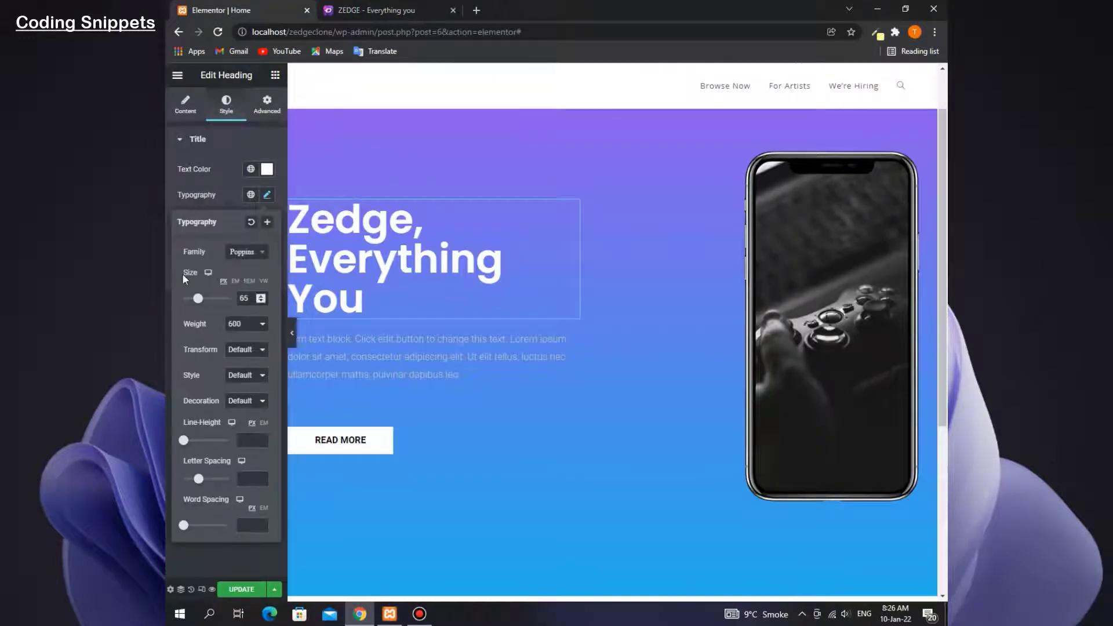
drag(198, 301, 195, 299)
click(401, 7)
click(227, 10)
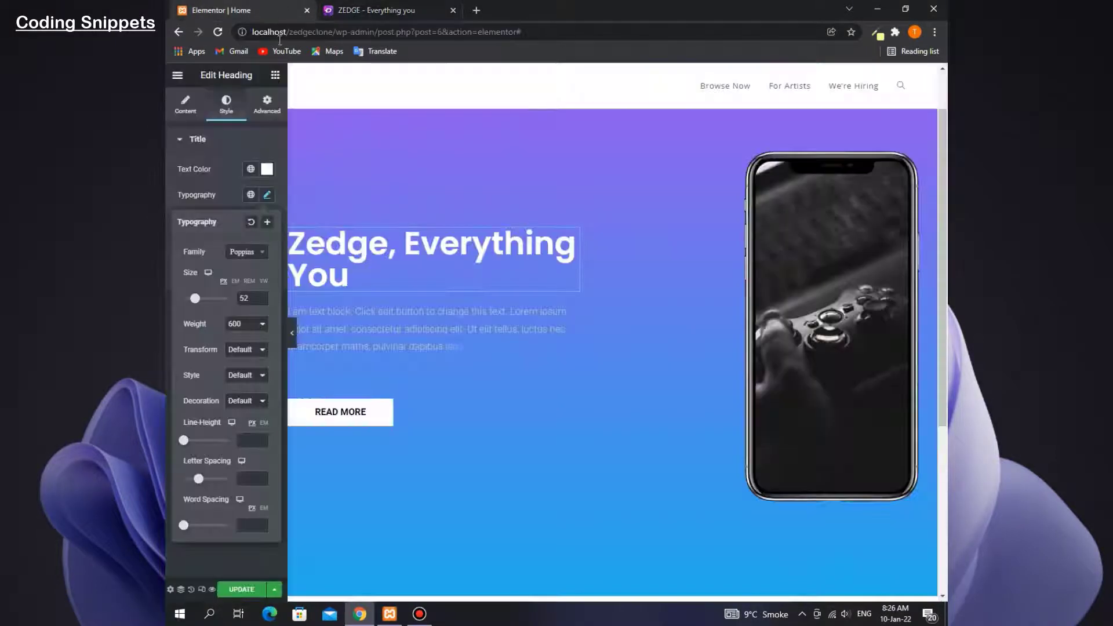
drag(195, 298, 197, 298)
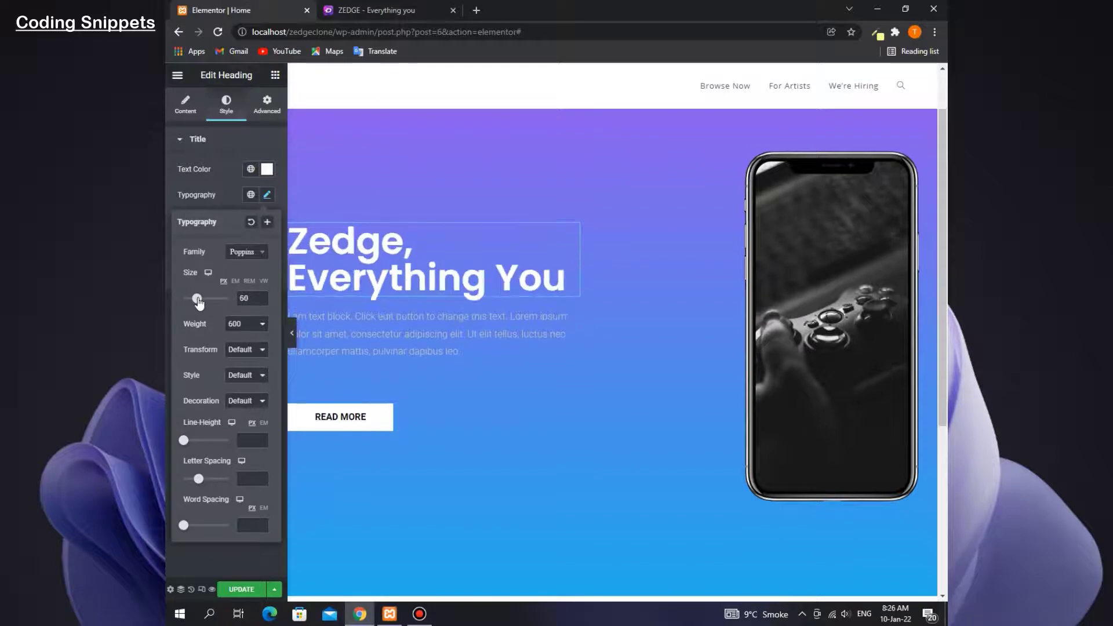
Set the hero heading's font weight to 700 and its line height to 68 px
click(246, 325)
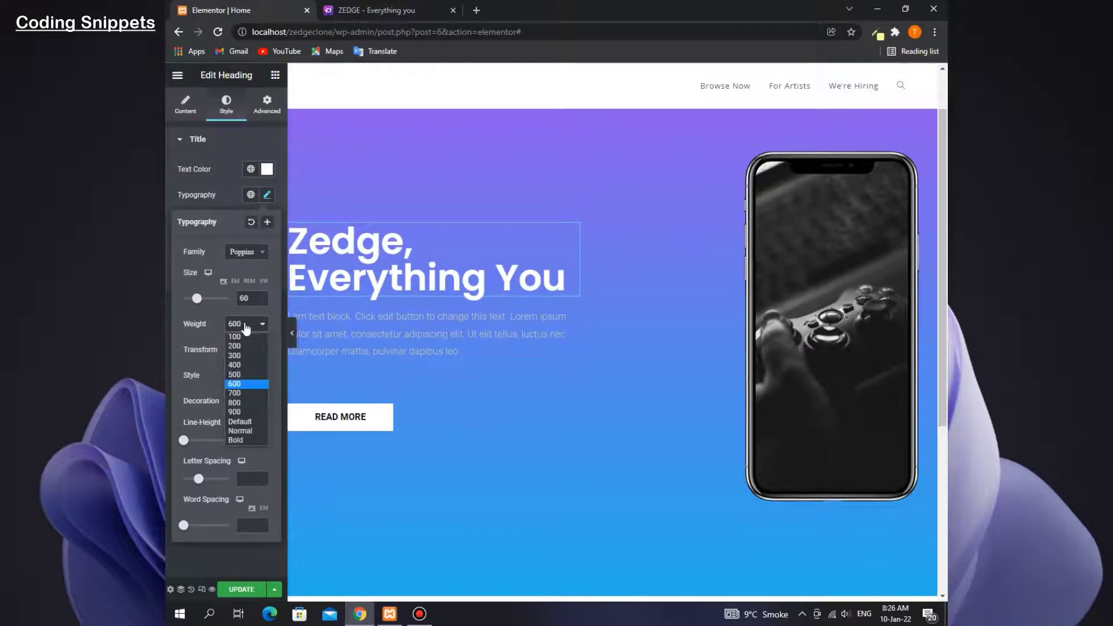
click(244, 393)
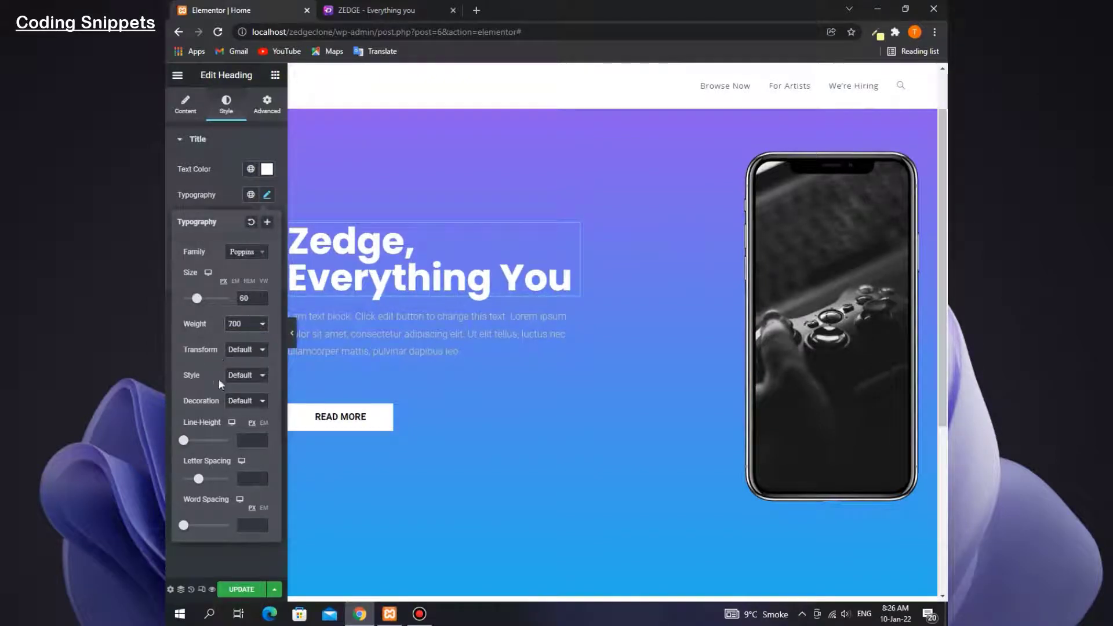
drag(185, 441, 215, 439)
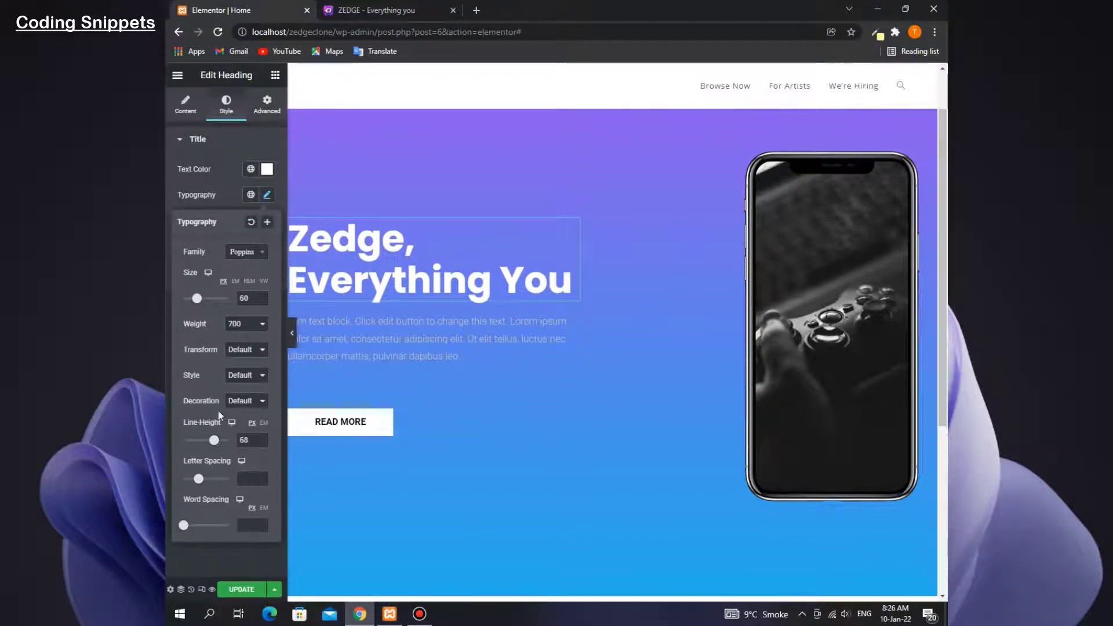
Set the hero heading's text color to the copied yellow and compare the full-width preview with the reference site
click(267, 169)
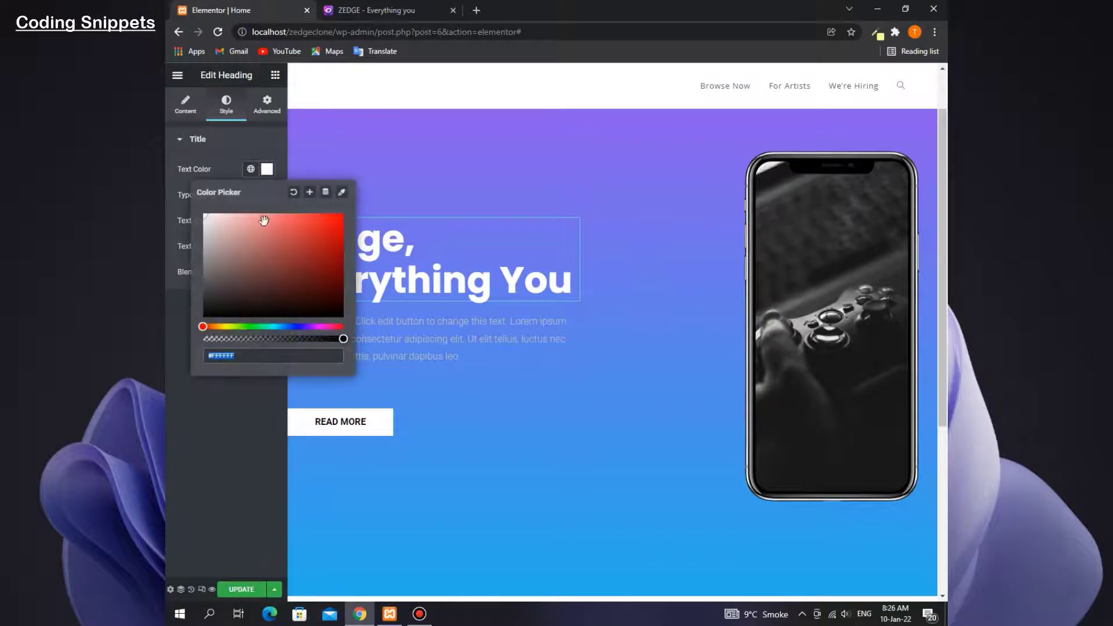
right_click(241, 356)
click(273, 409)
click(234, 413)
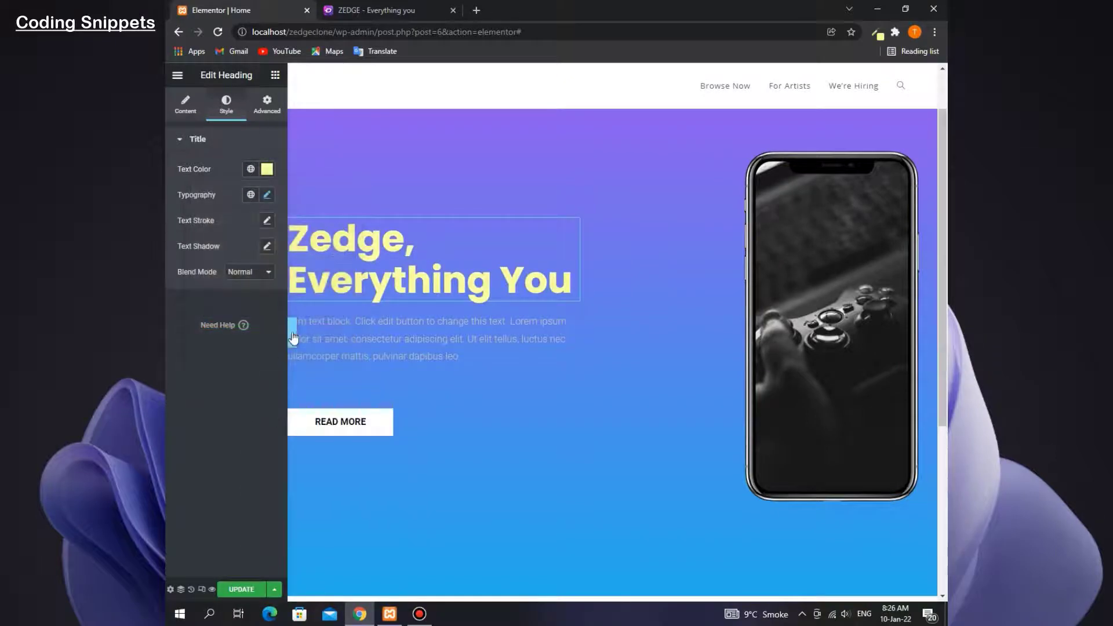
click(293, 338)
click(350, 8)
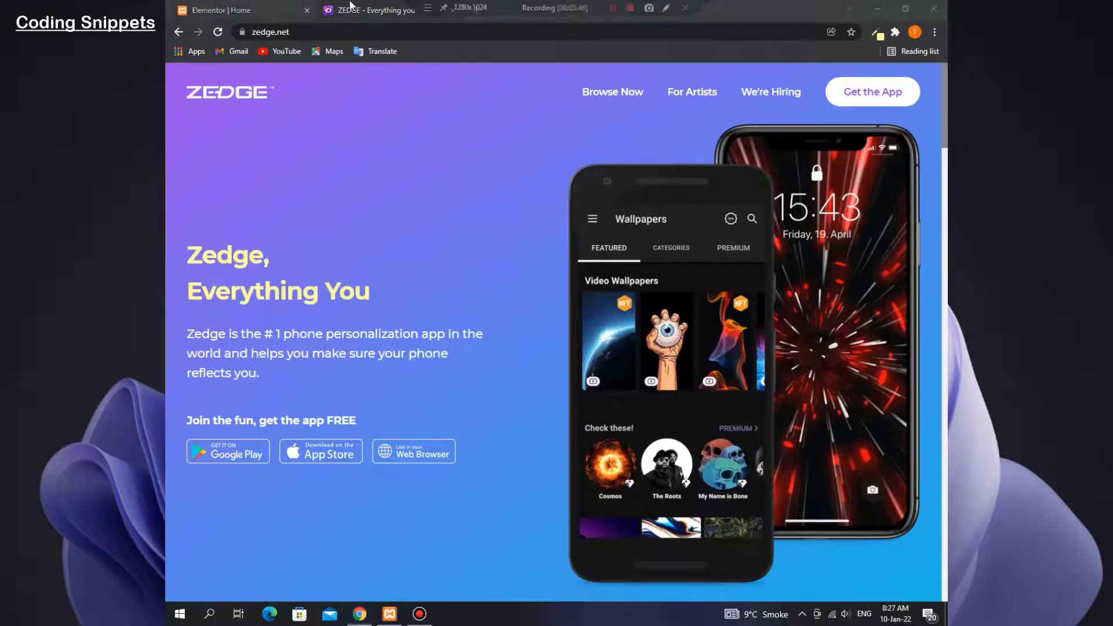
click(217, 10)
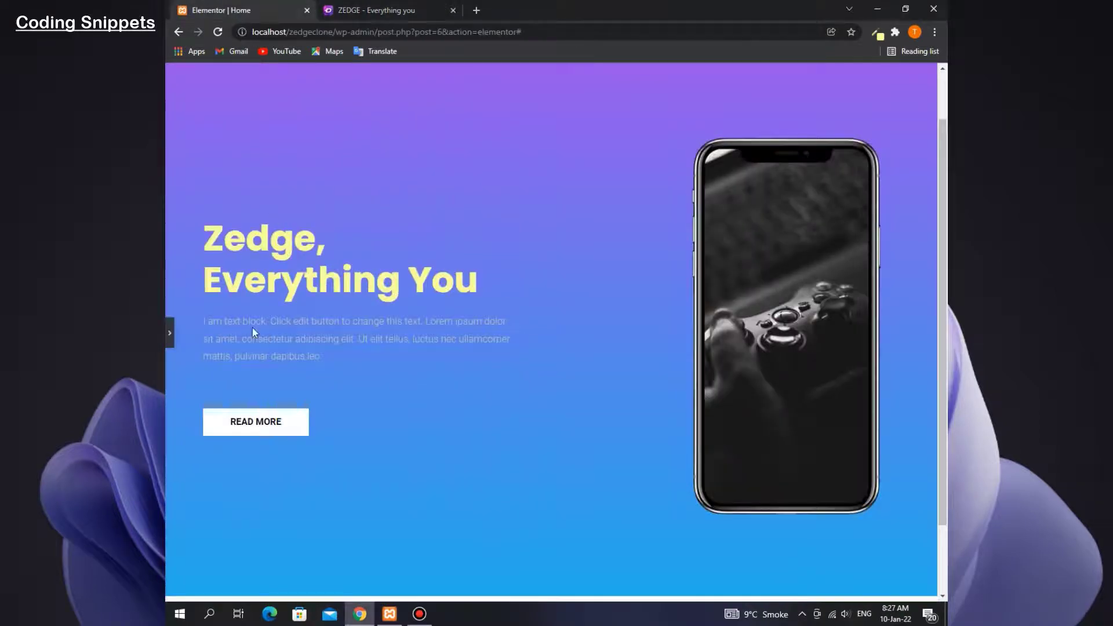
Copy the description paragraph beginning "Zedge is the # 1 phone personalization app" from the reference Zedge hero
click(363, 10)
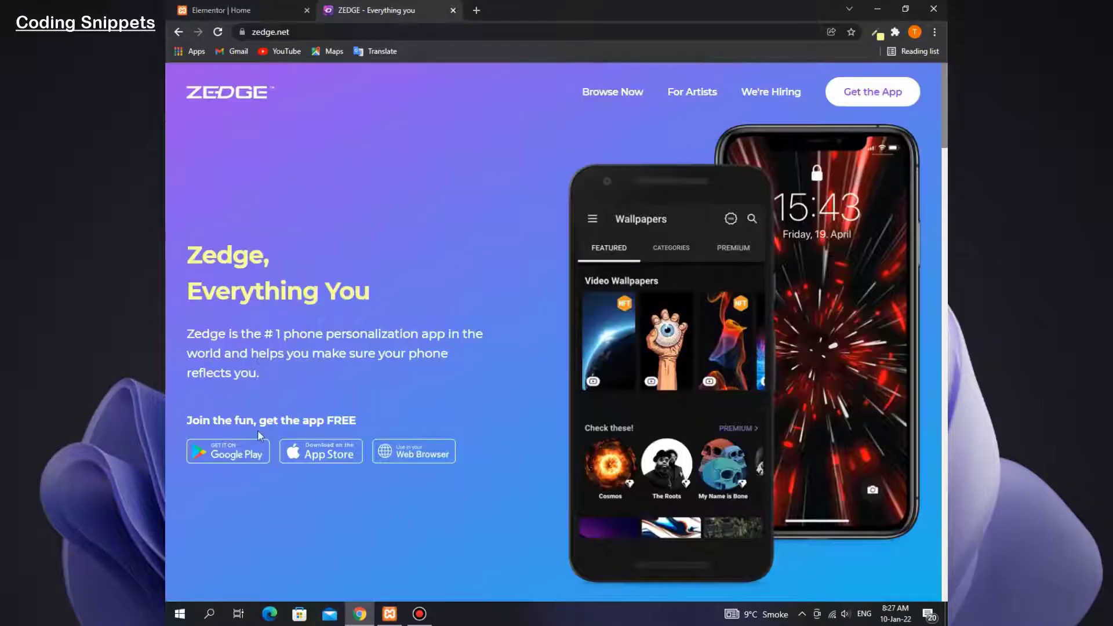
drag(259, 374, 200, 335)
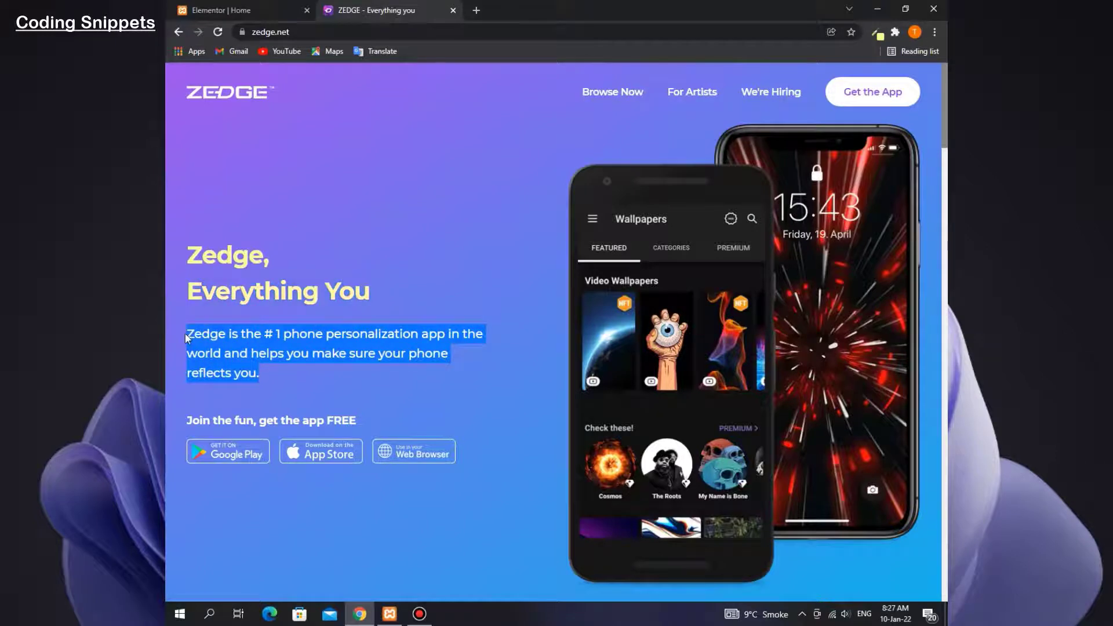
right_click(222, 328)
click(276, 331)
Replace the placeholder text block below the hero heading with the copied Zedge description paragraph
click(232, 10)
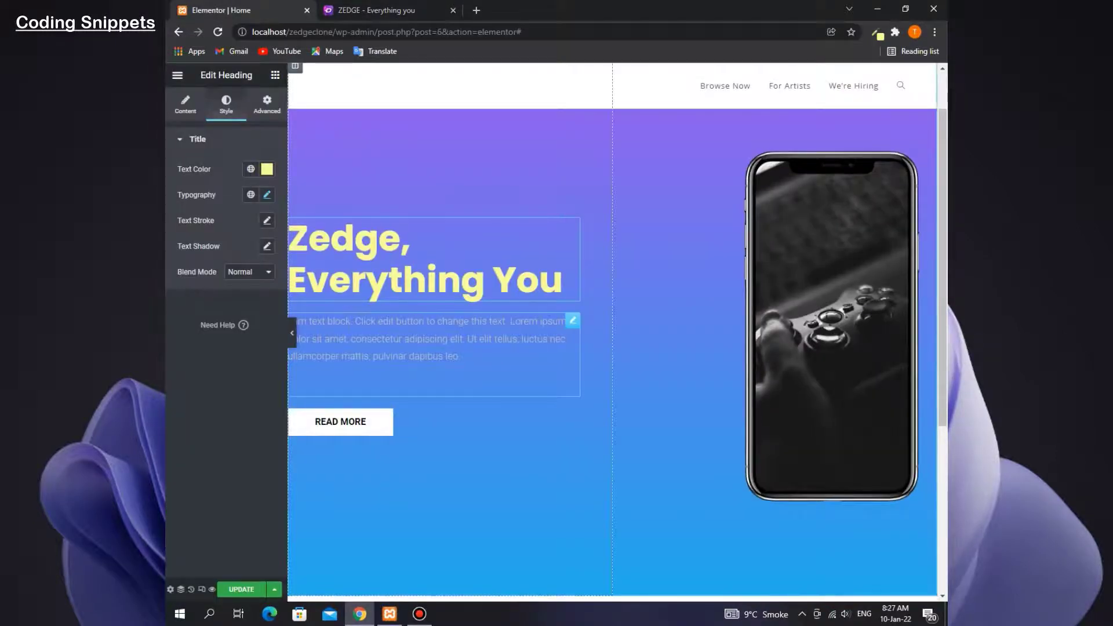
click(573, 320)
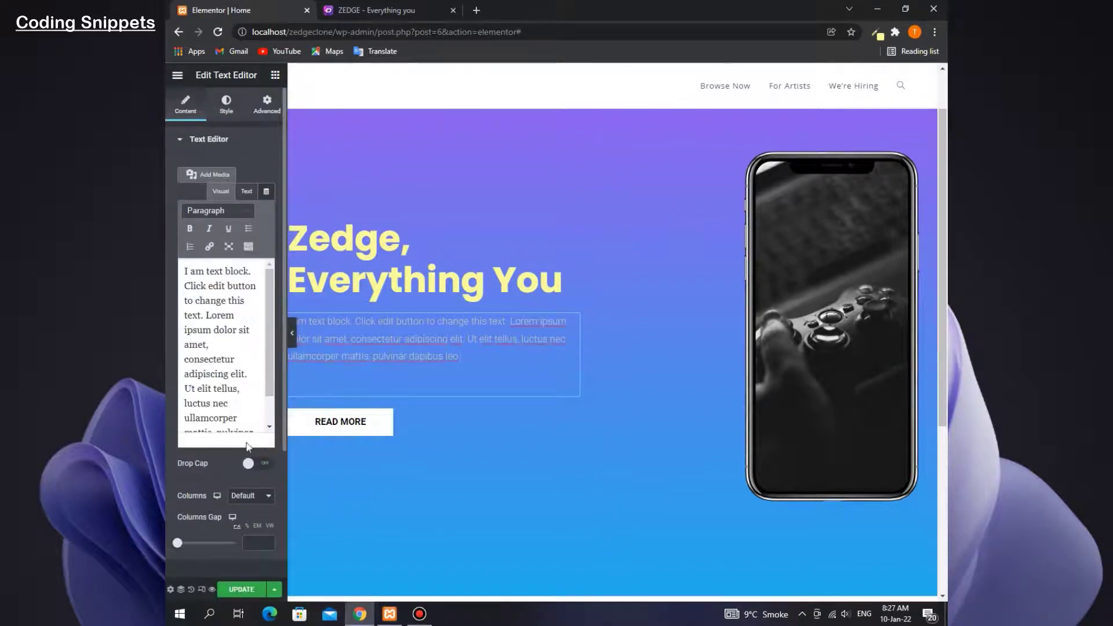
key(ctrl+a)
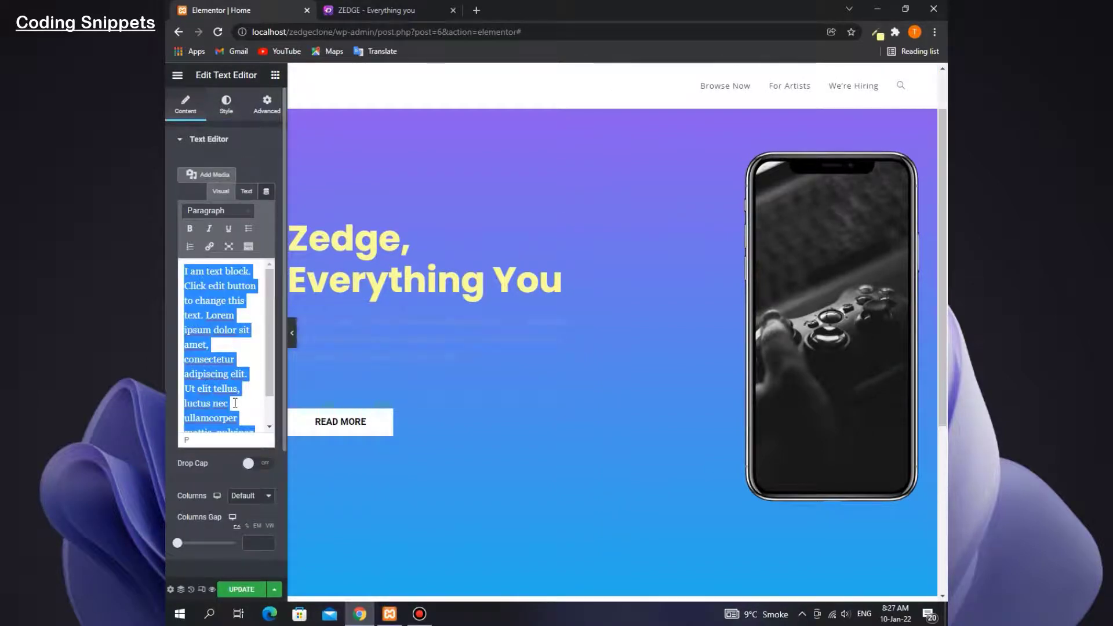
right_click(235, 402)
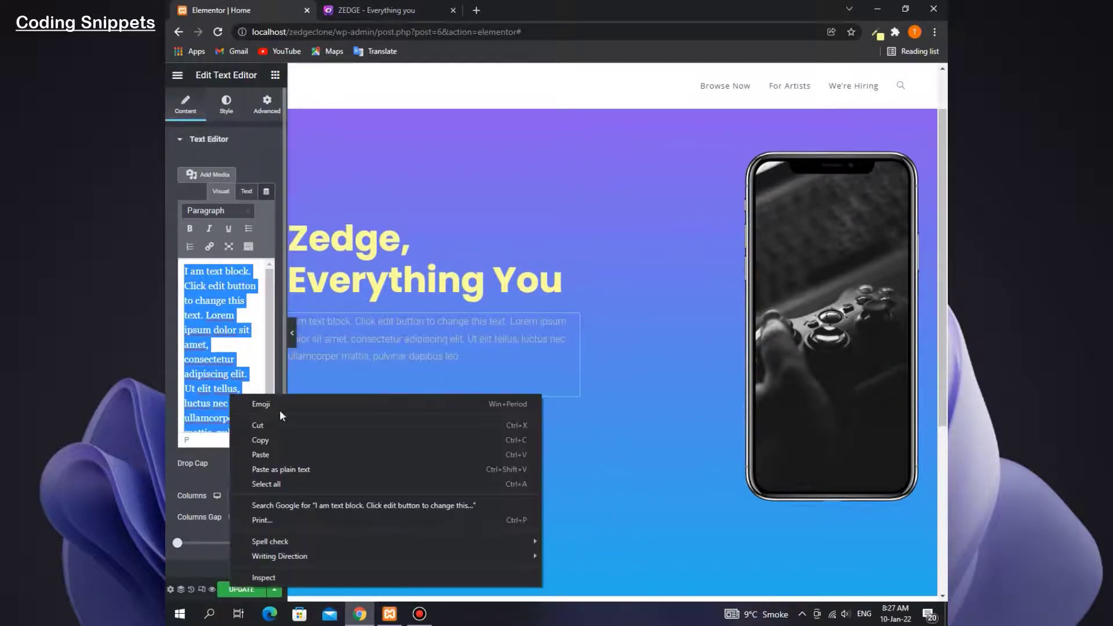
click(276, 453)
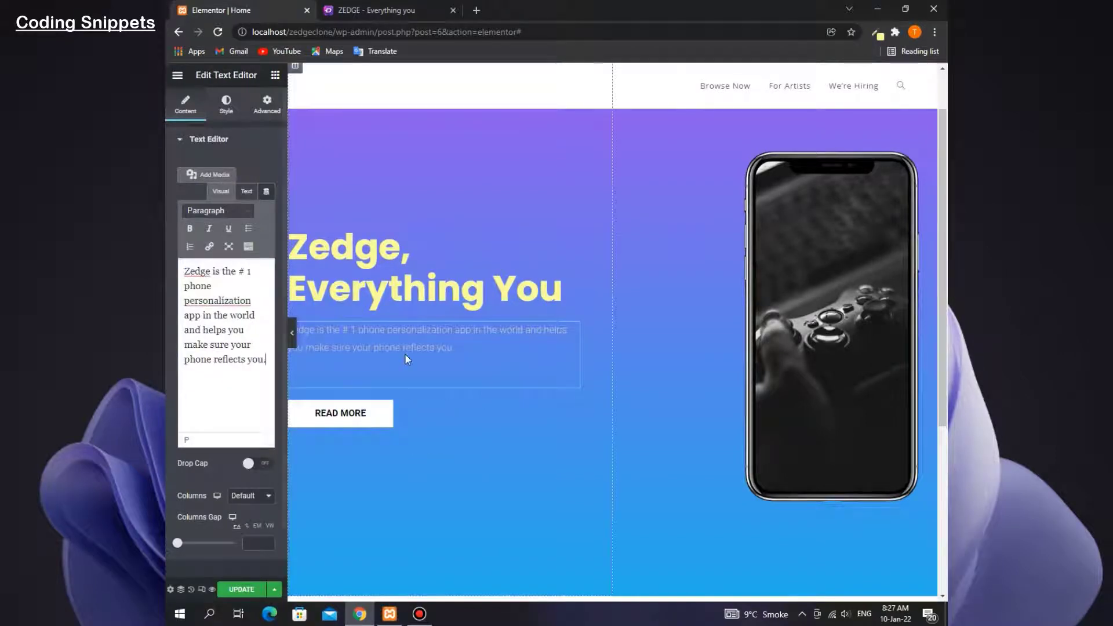
Sample the description's color on the reference Zedge site and set the description's text color to #FAFAFE
click(232, 110)
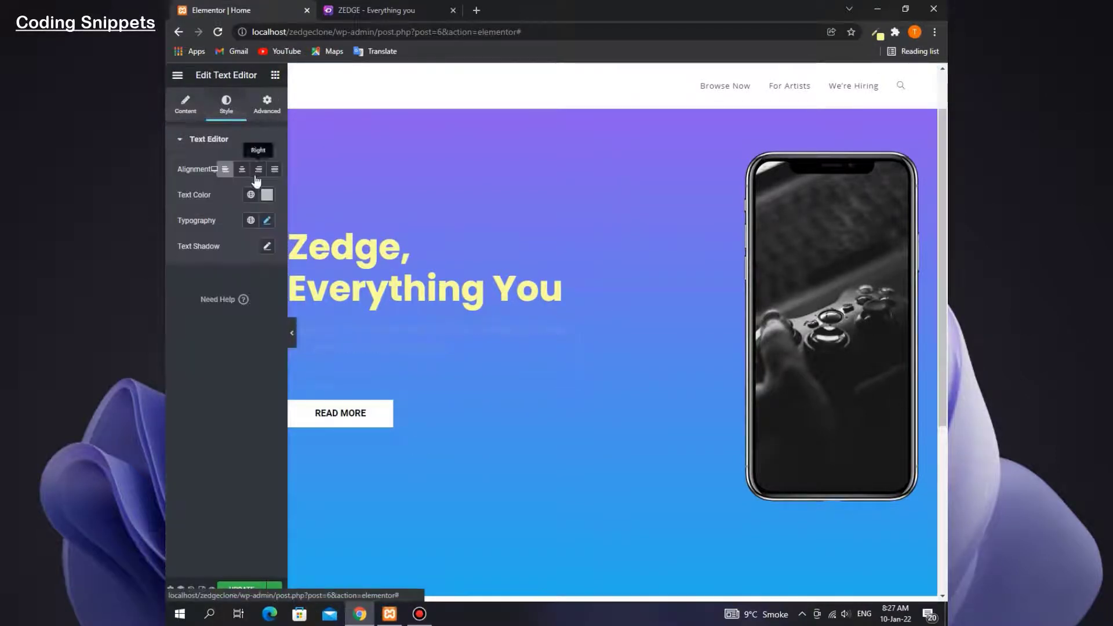
click(266, 198)
click(376, 8)
click(443, 374)
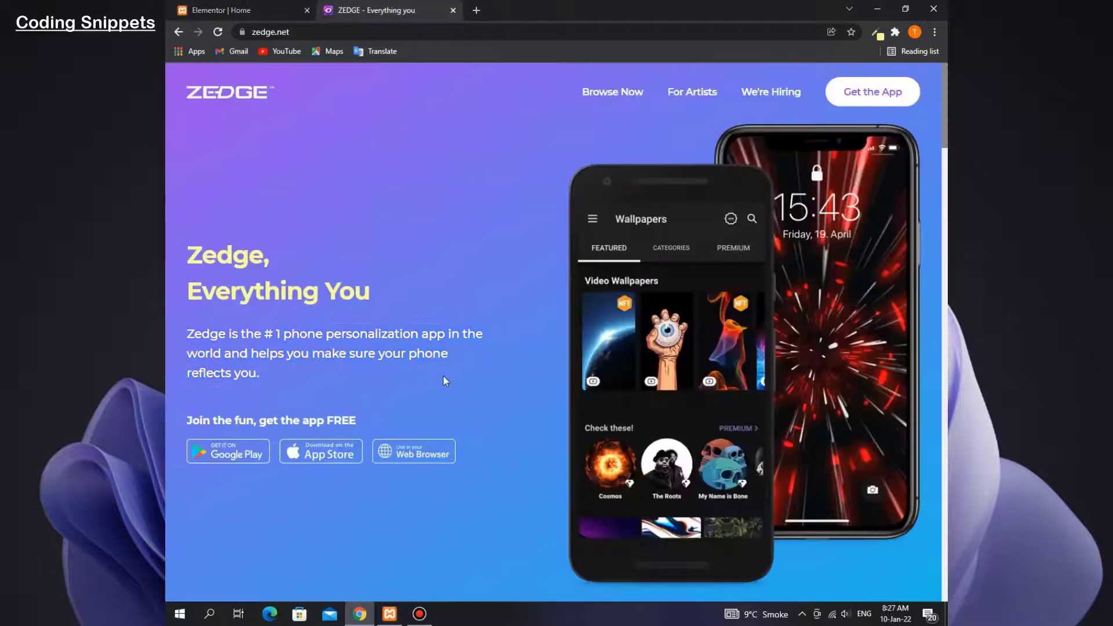
click(877, 33)
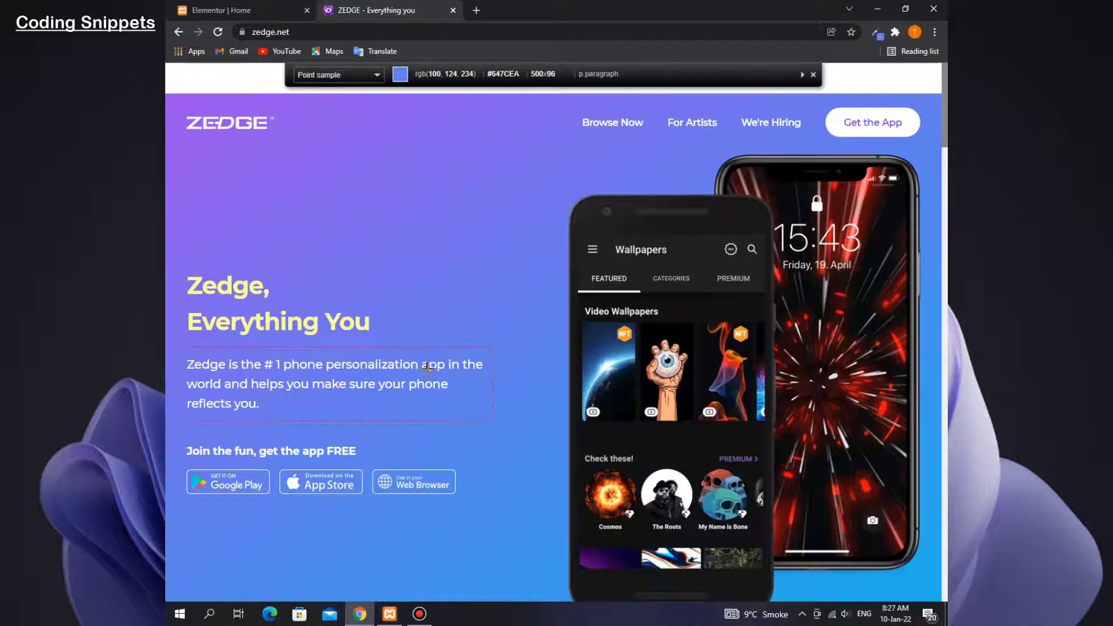
click(429, 368)
click(226, 10)
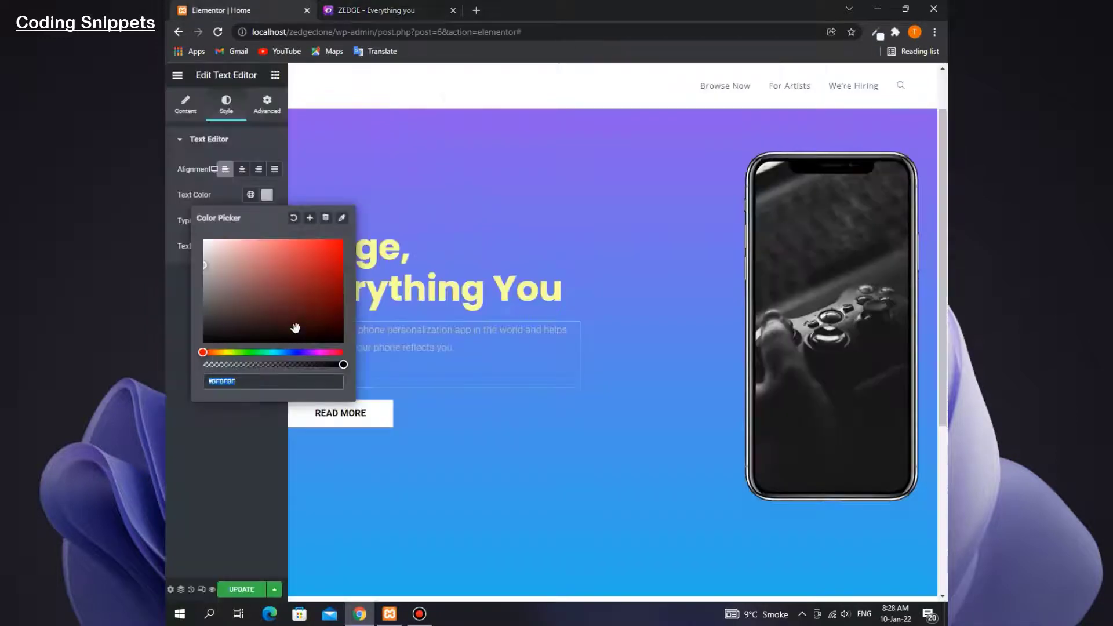
right_click(253, 384)
click(290, 445)
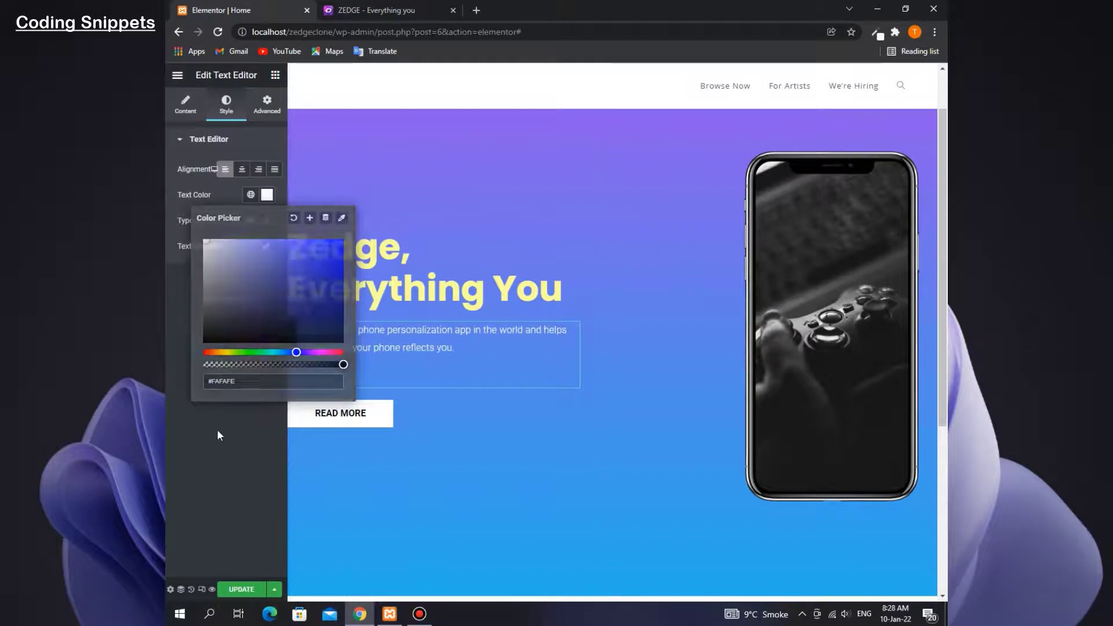
click(228, 300)
Set the hero description's font family to Montserrat
click(267, 221)
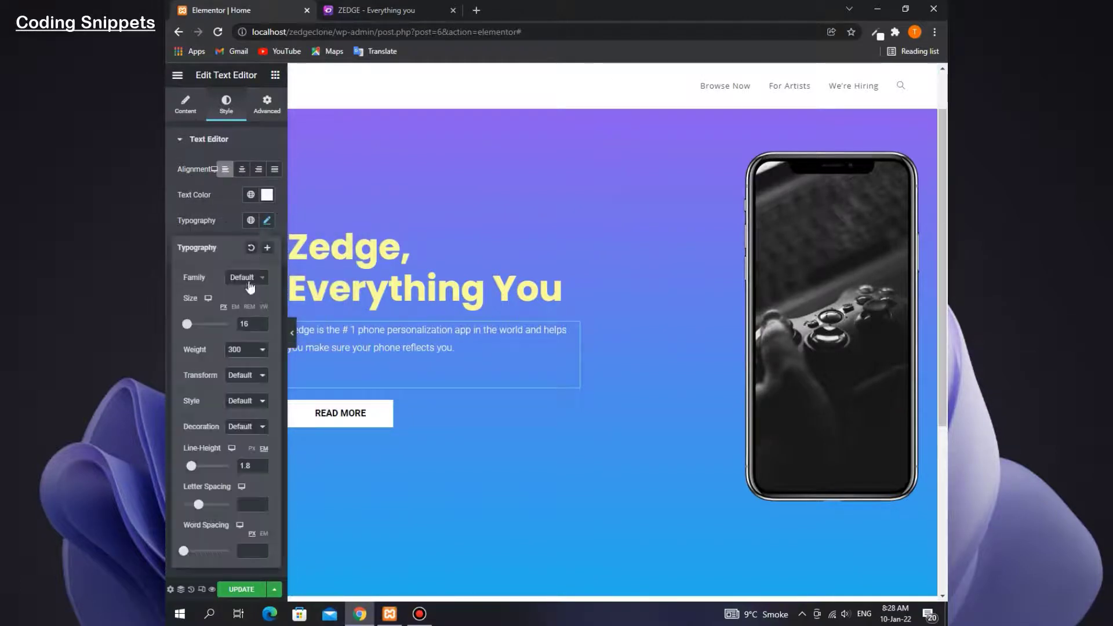
click(246, 277)
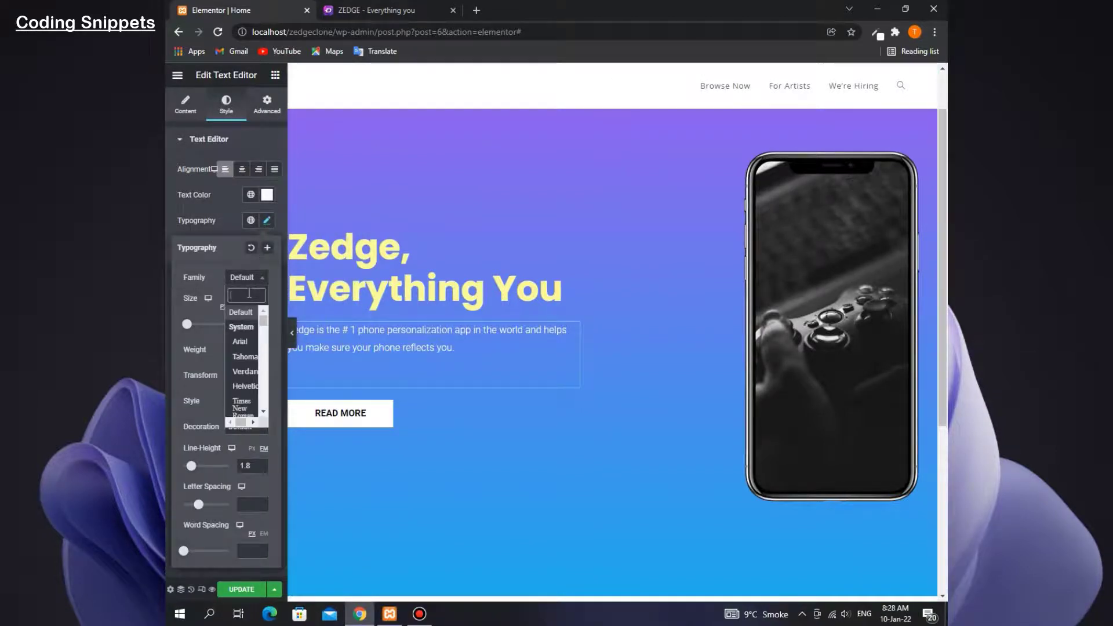
text(moin)
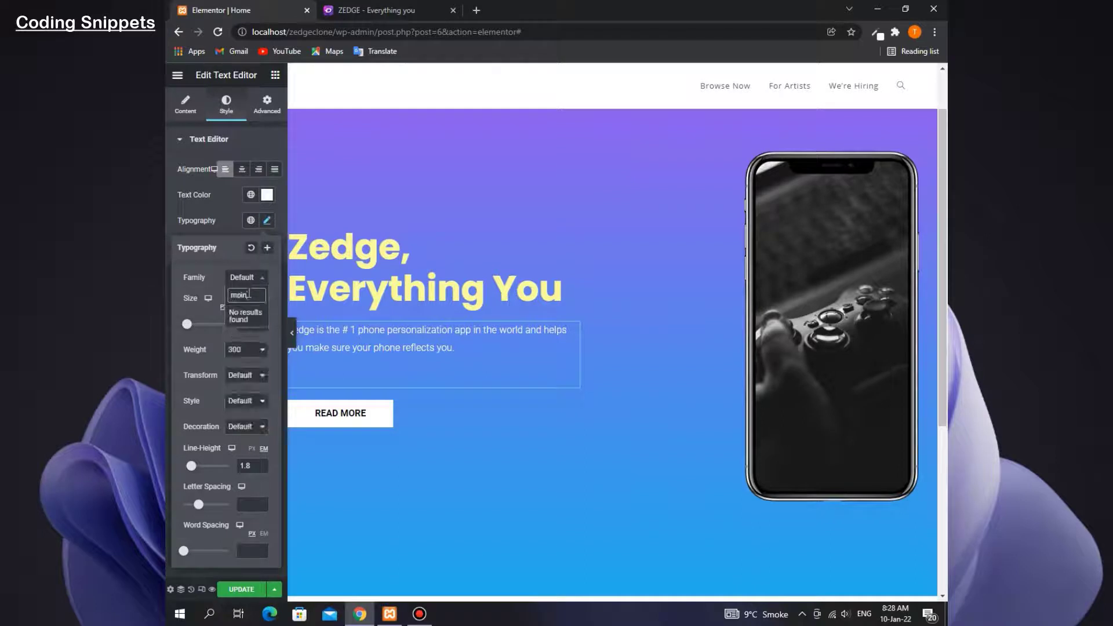
key(BackSpace)
key(BackSpace)
text(nts)
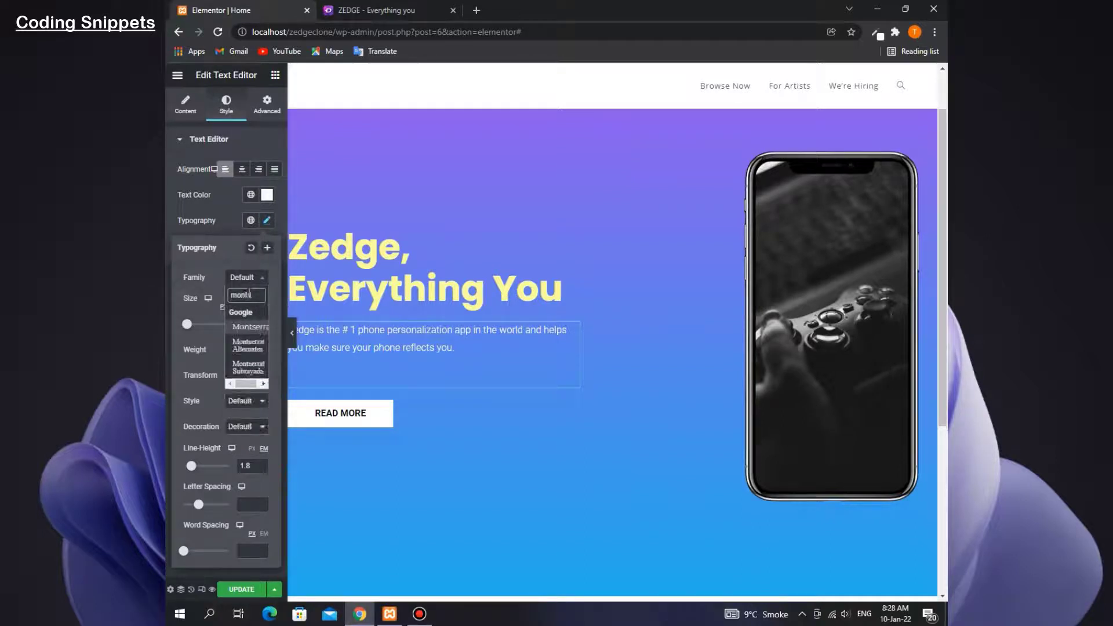
click(248, 328)
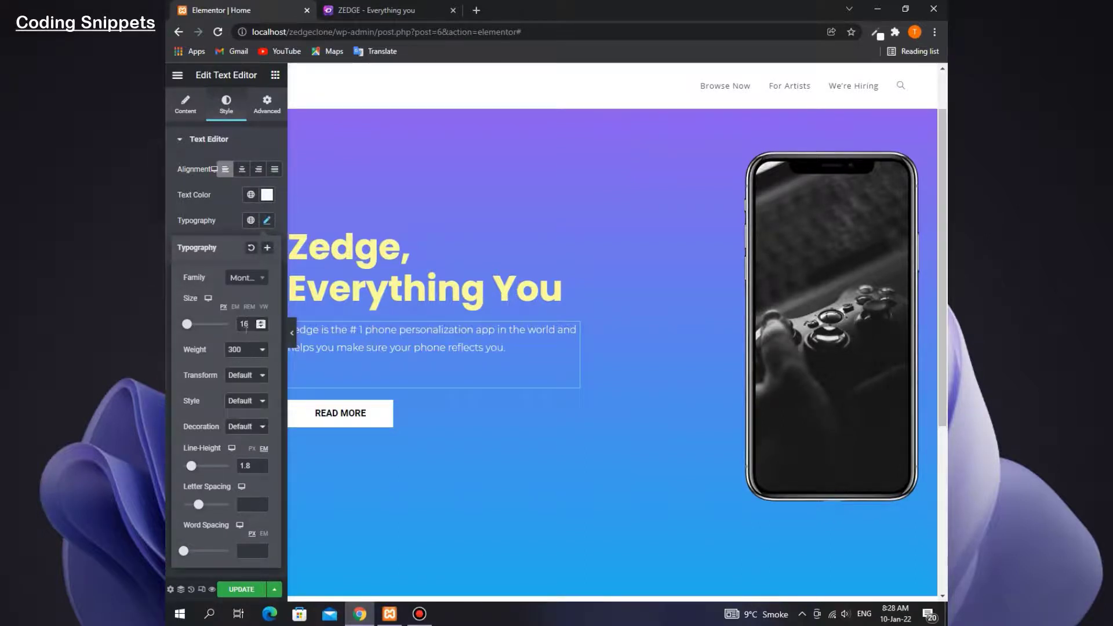
Compare the description with the reference Zedge site and set its font weight to 400
click(379, 7)
click(220, 8)
click(256, 353)
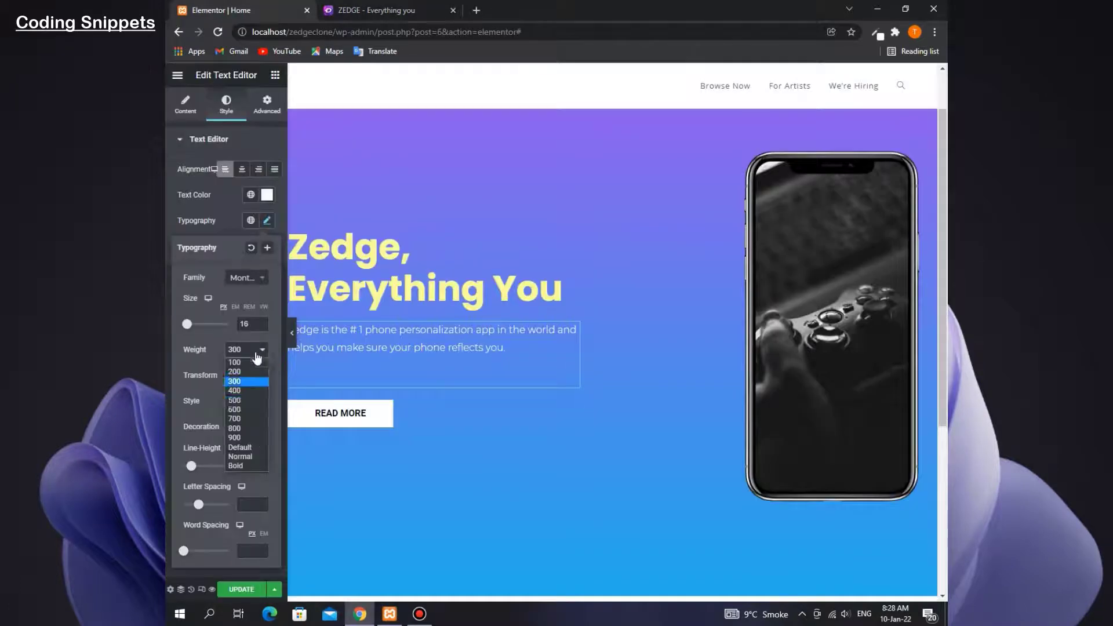
click(241, 390)
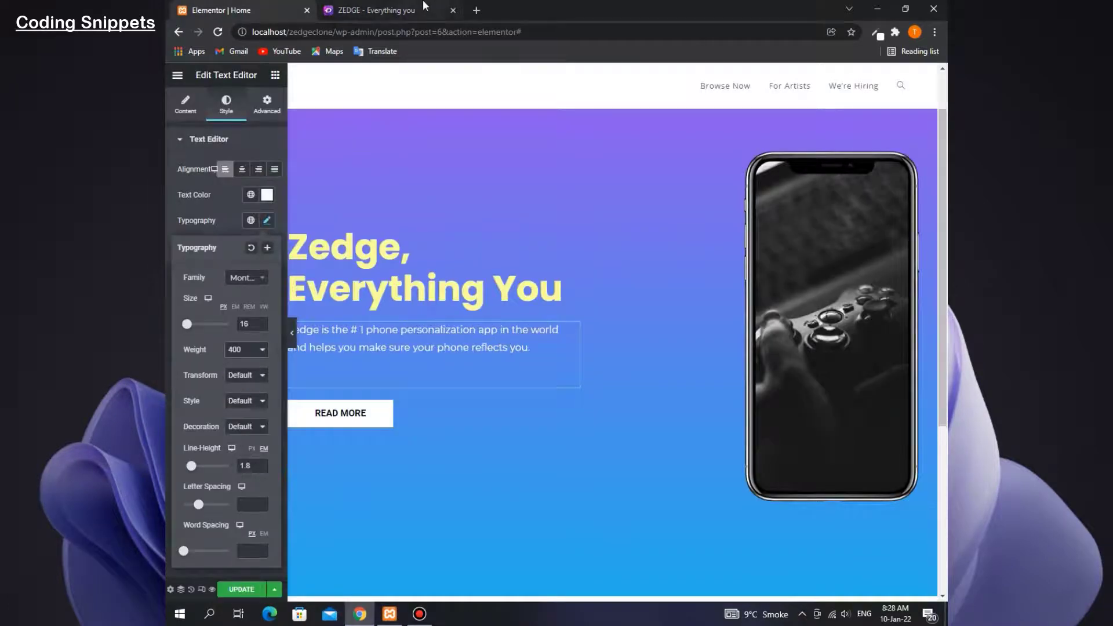
Check the reference description again and set the hero description's font family to Poppins
click(406, 9)
click(216, 5)
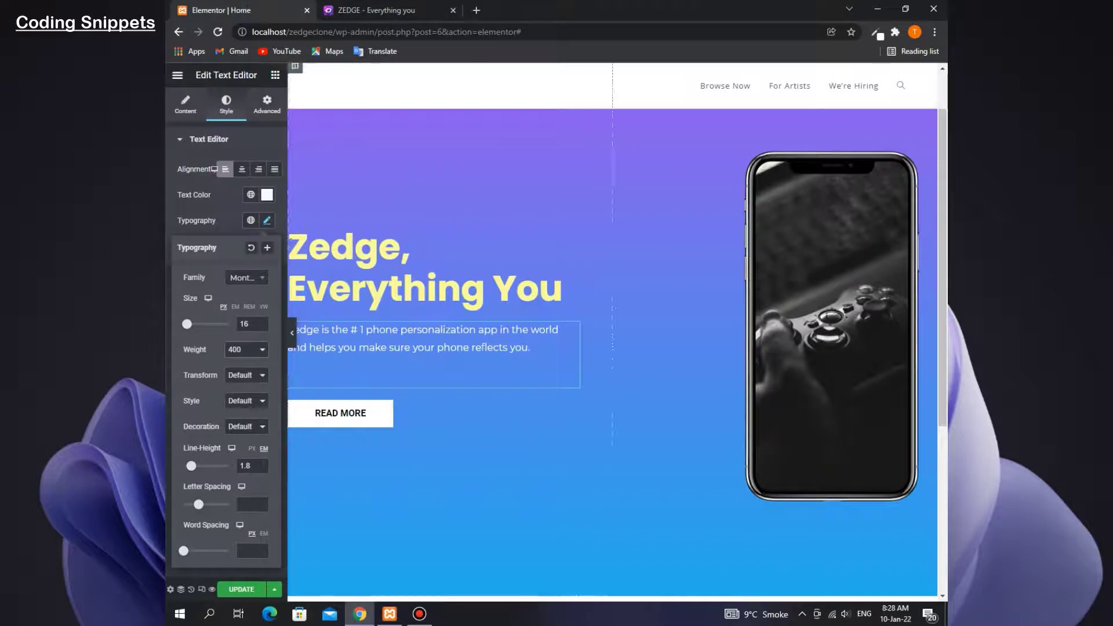
click(248, 288)
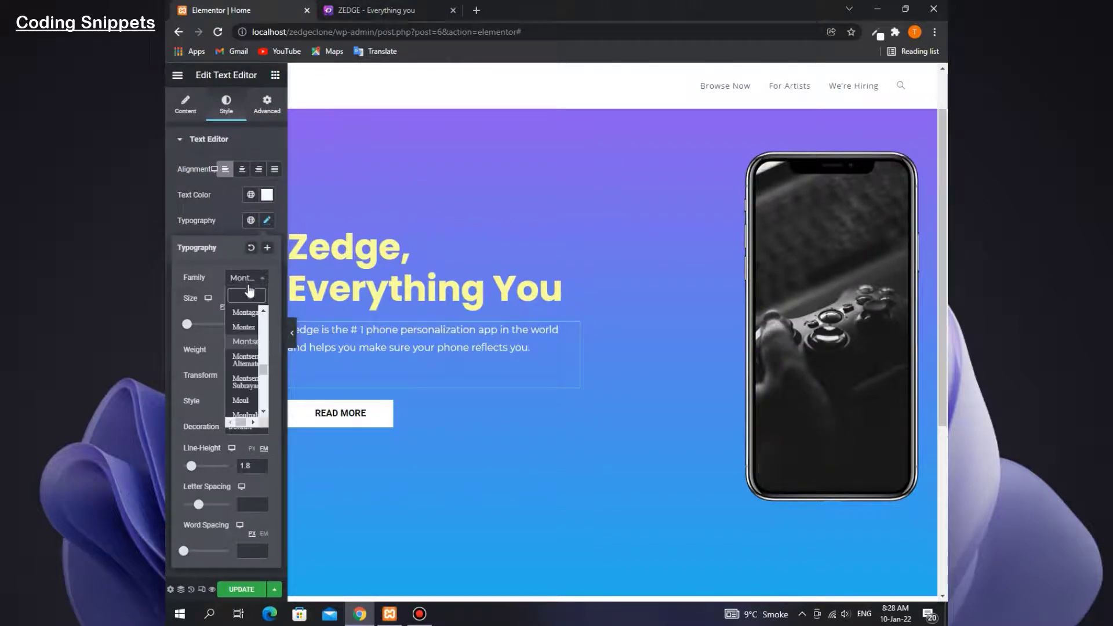
text(popp)
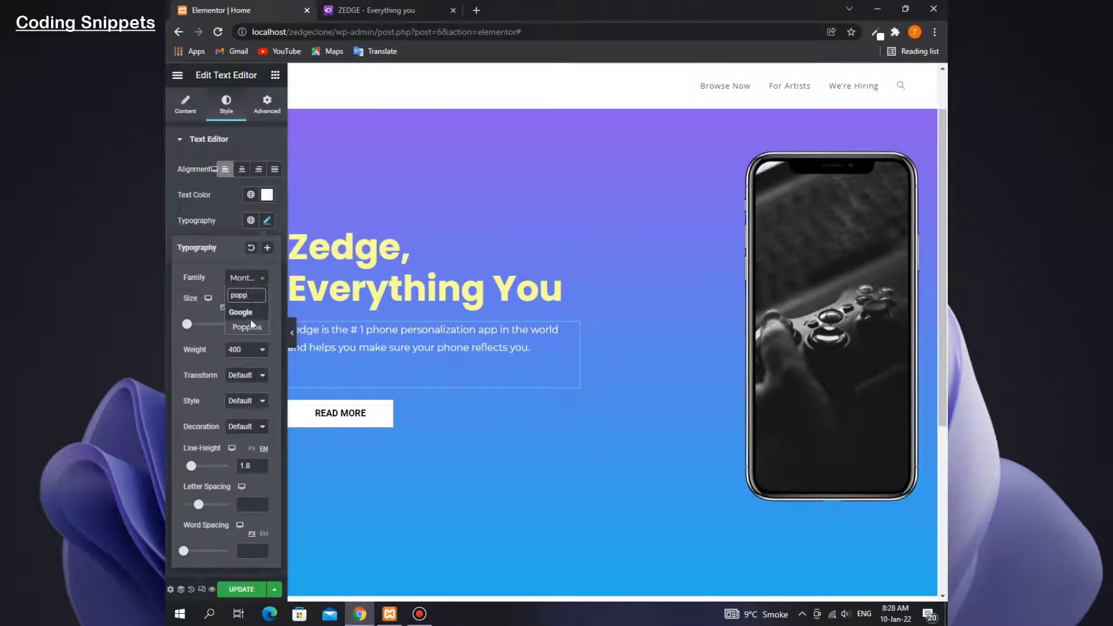
click(247, 327)
click(166, 403)
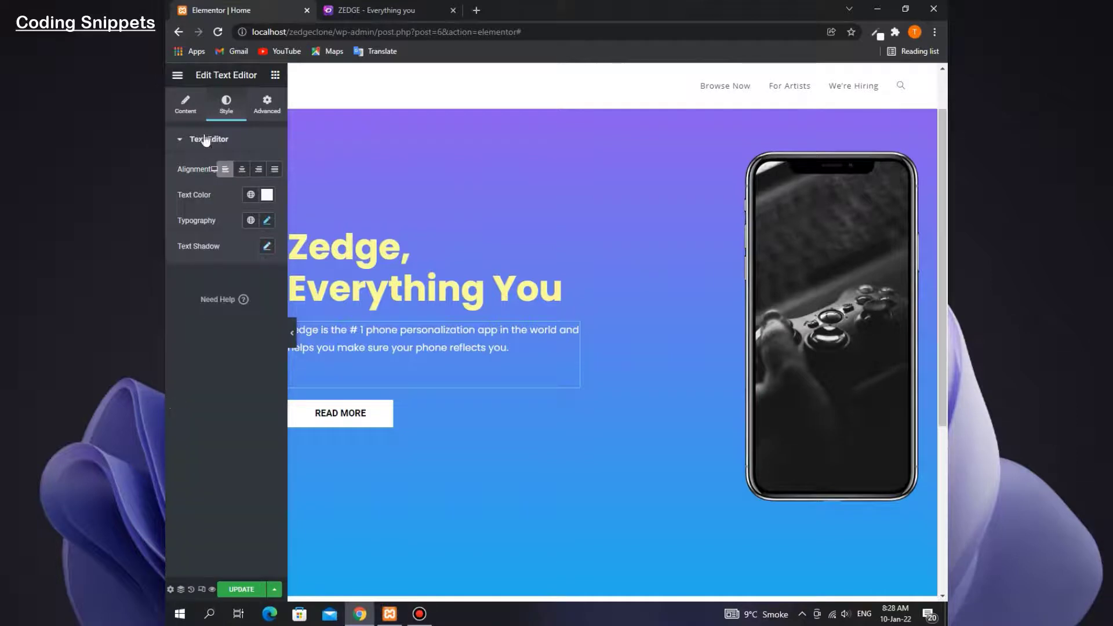
Compare the full-width preview of the description with the reference site and set its font size to 21 px
click(267, 220)
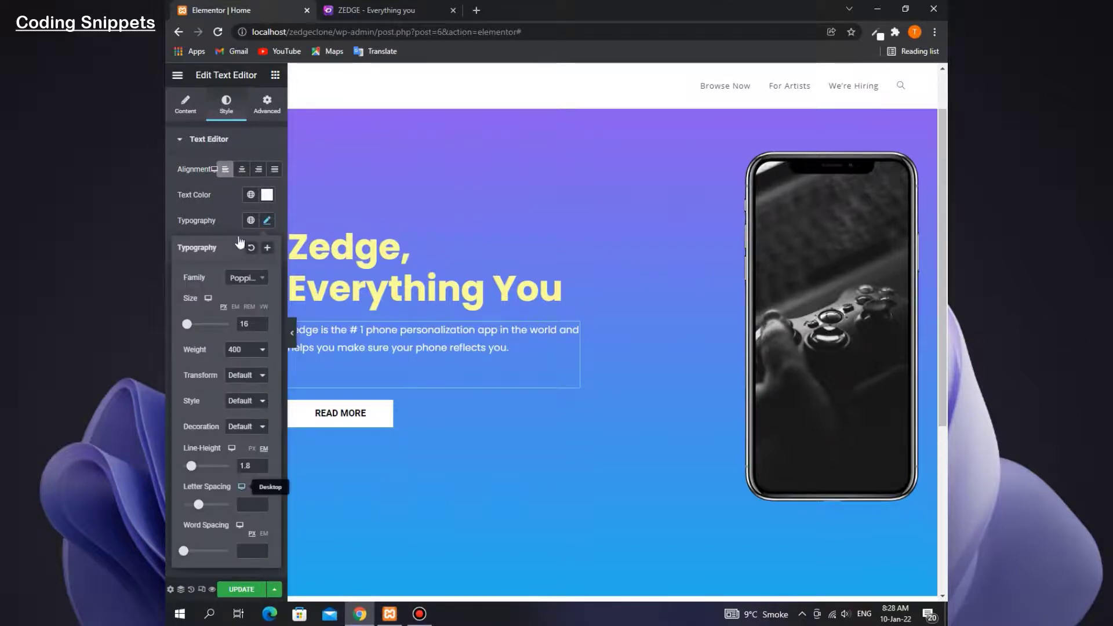
click(376, 10)
click(232, 10)
click(293, 334)
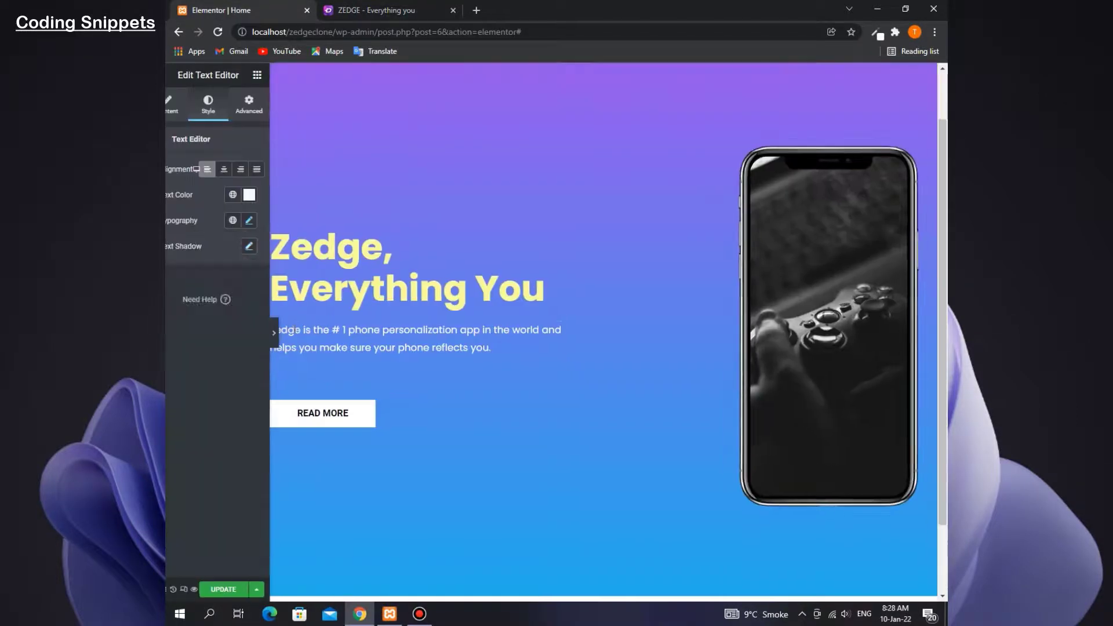
click(376, 10)
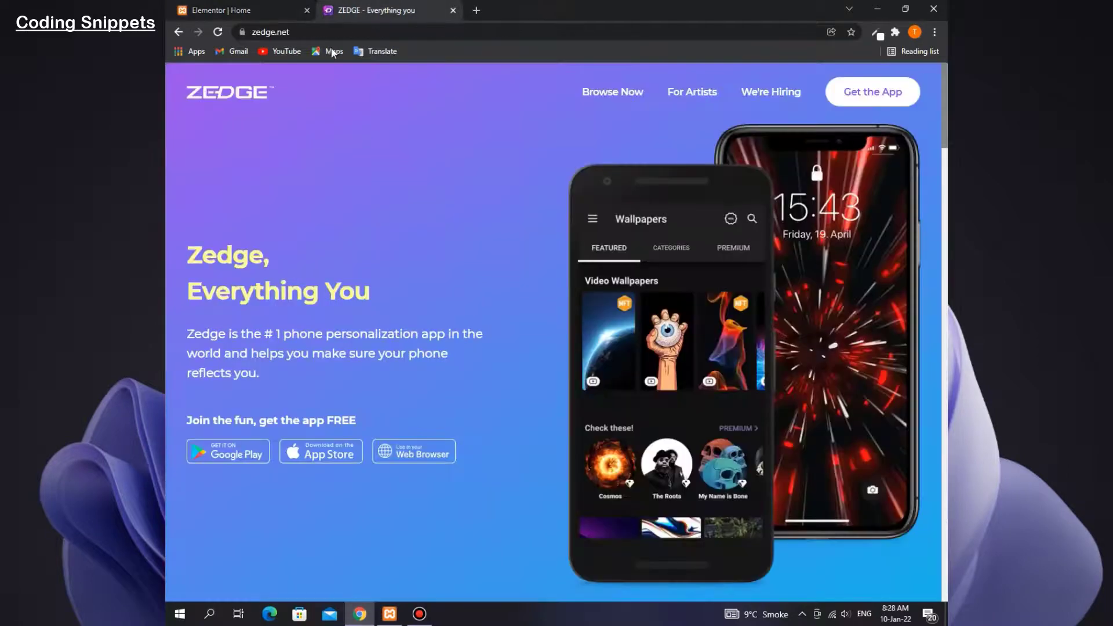
click(226, 10)
click(169, 330)
click(267, 221)
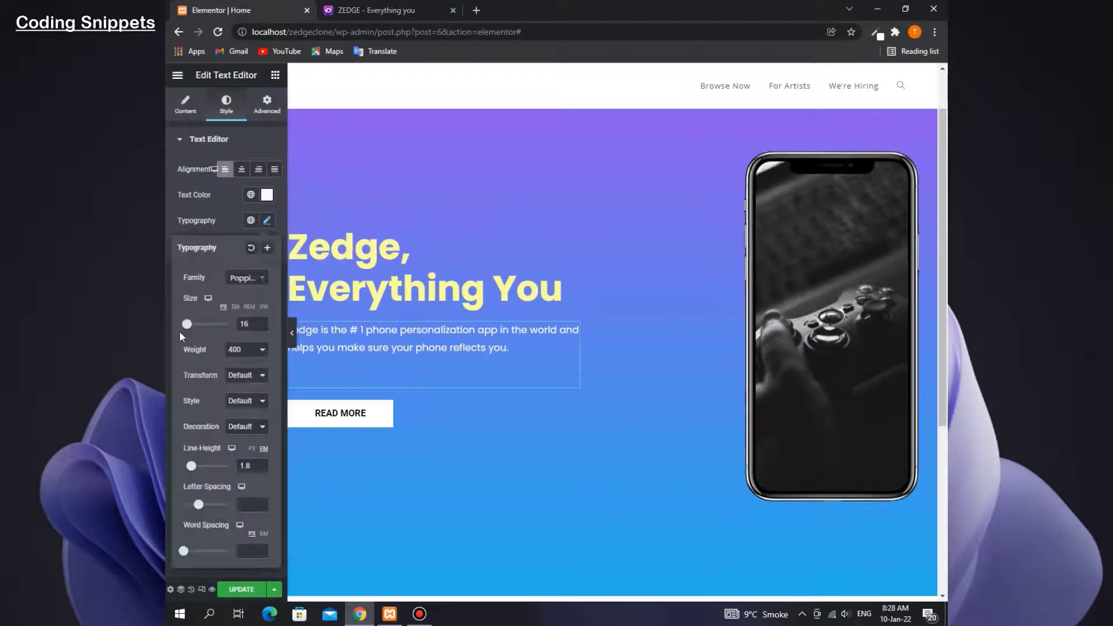
drag(186, 327, 188, 329)
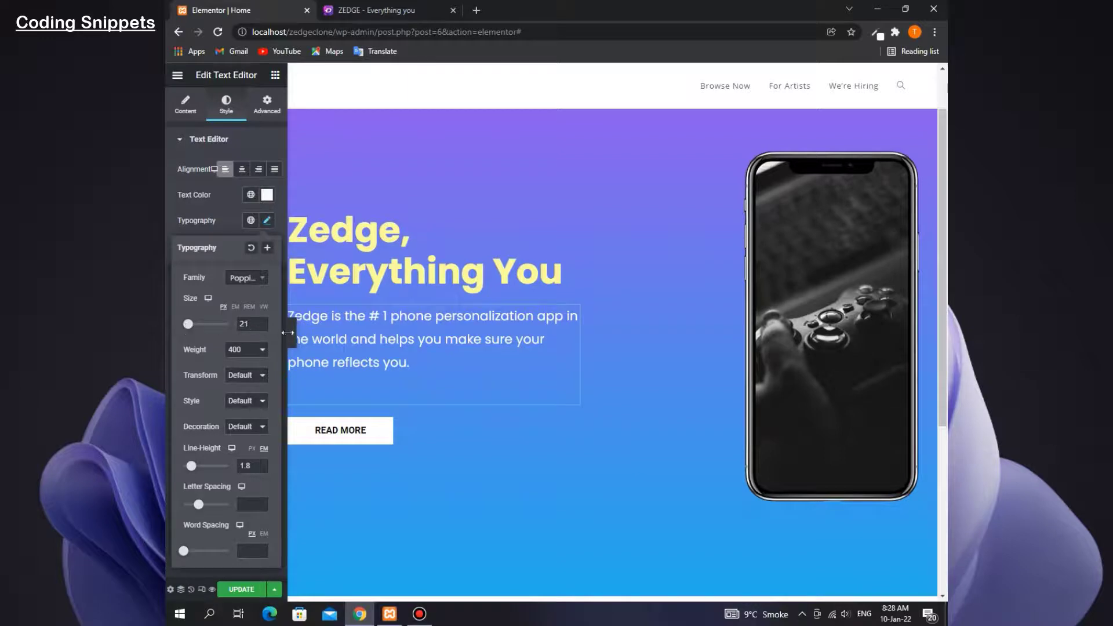
Compare the full-width hero preview with the reference Zedge site, including the line below the description
click(291, 333)
click(394, 8)
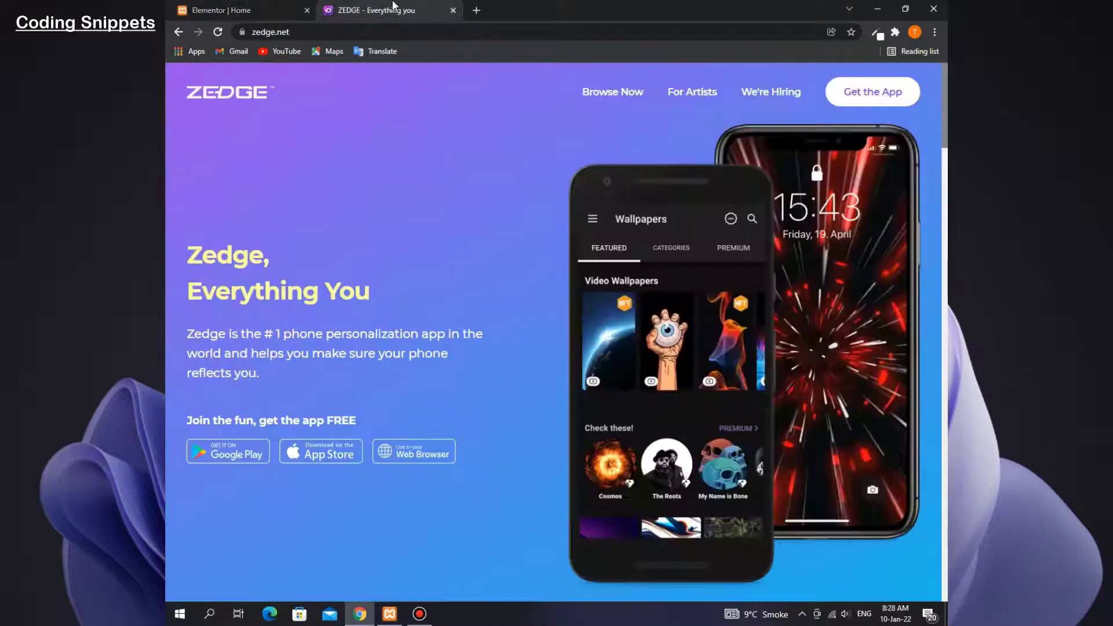
click(244, 10)
click(350, 6)
drag(167, 429, 379, 434)
key(ctrl+Tab)
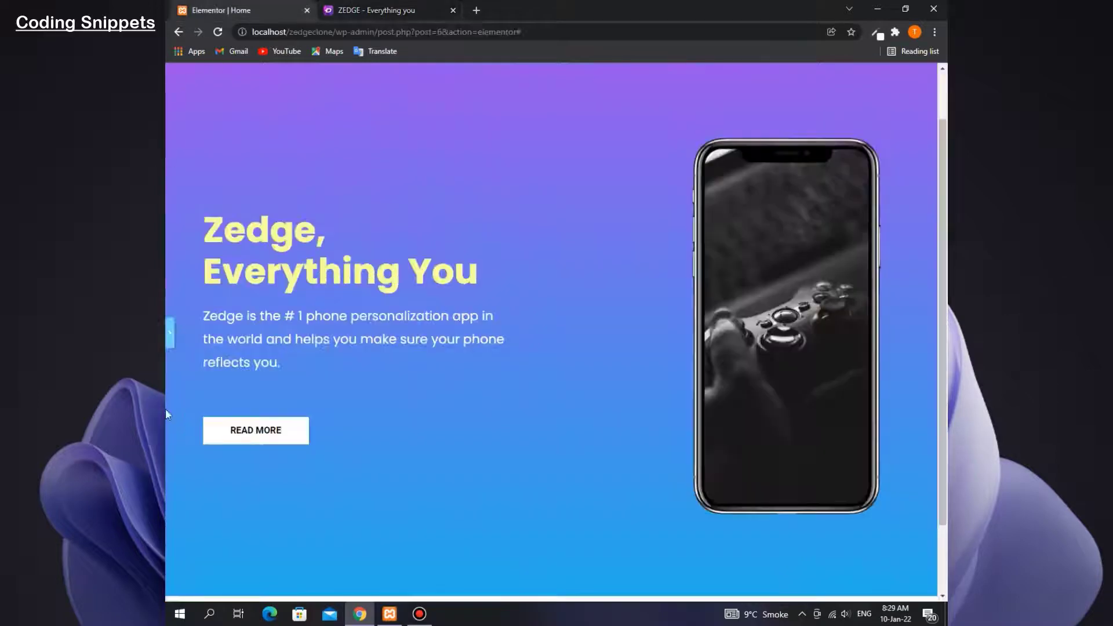
Add a Heading widget between the hero description and the Read More button
click(170, 340)
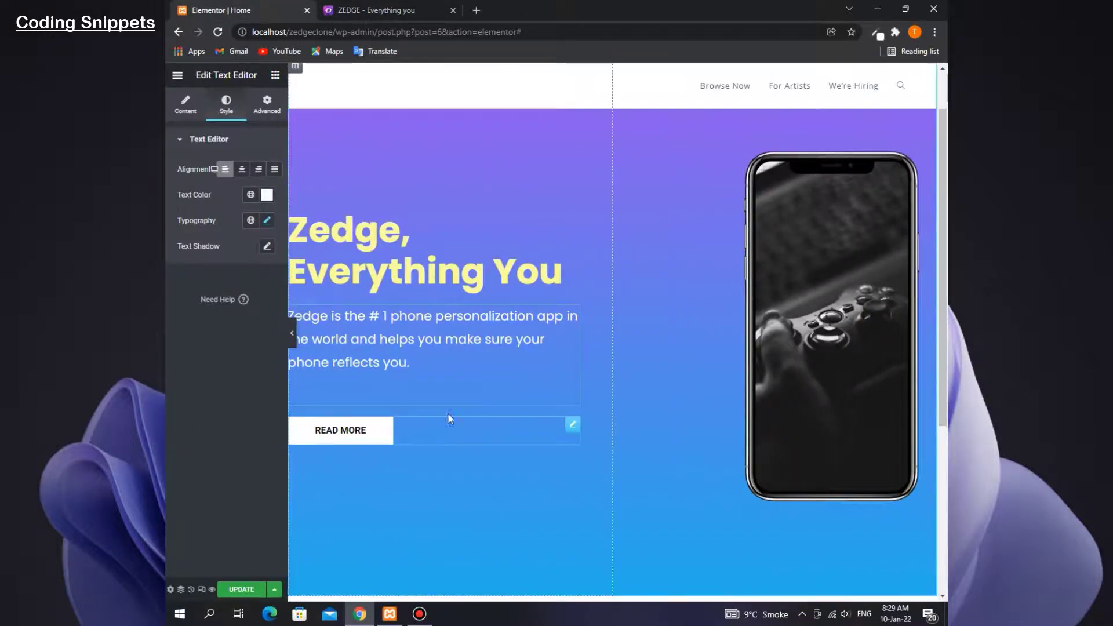
click(452, 429)
click(275, 76)
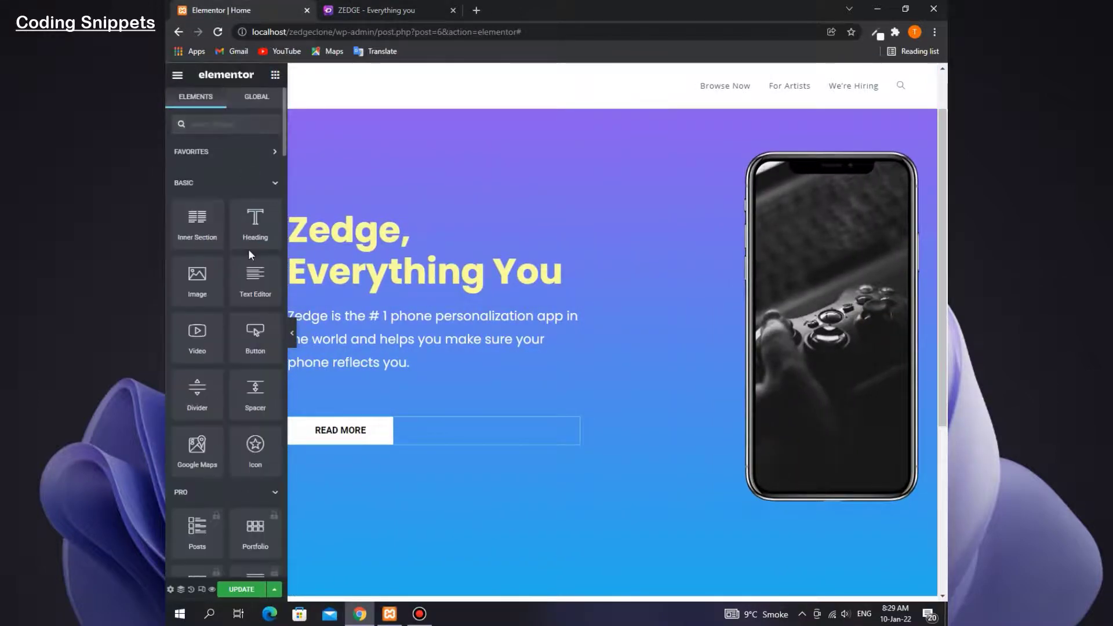
drag(255, 222, 339, 371)
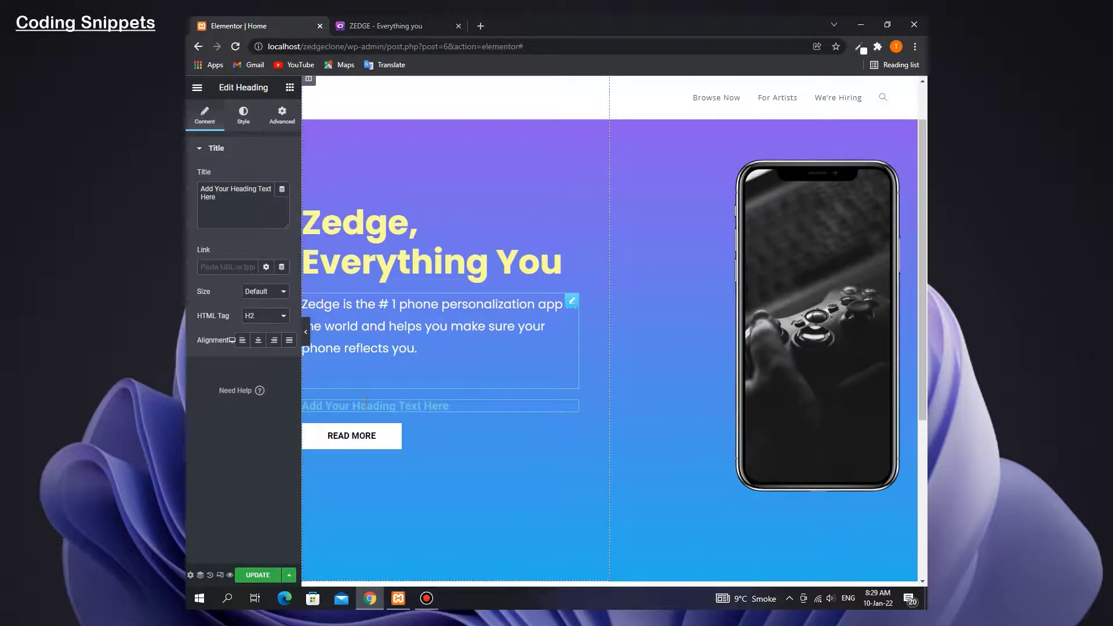
Copy "Join the fun, get the app FREE" from the reference site and use it as the new heading's title
double_click(366, 405)
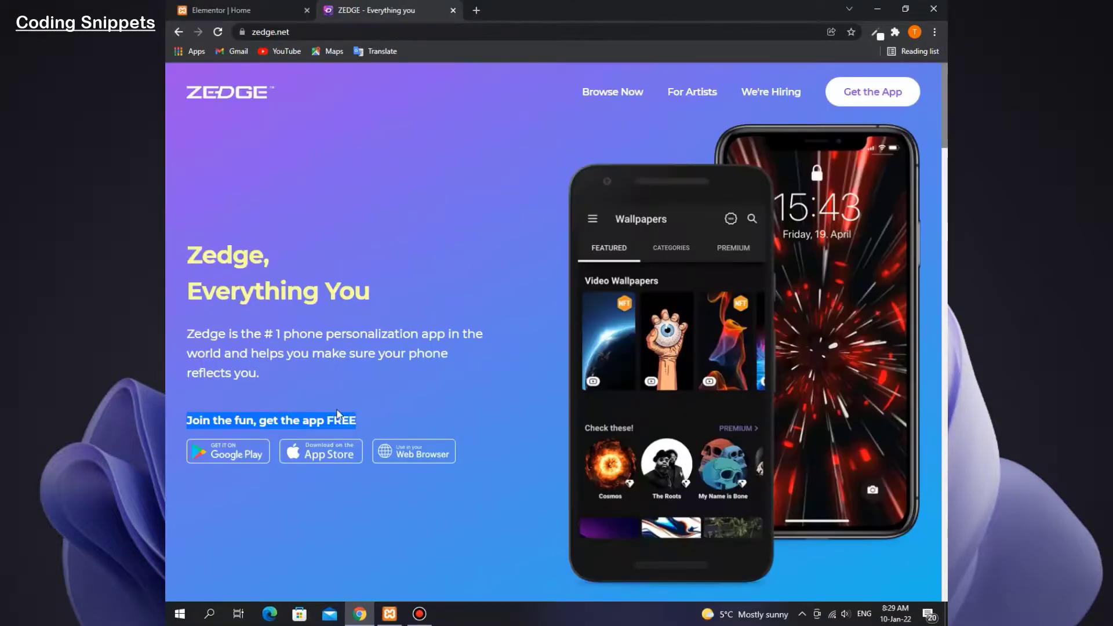
right_click(338, 413)
click(357, 431)
click(222, 10)
triple_click(225, 196)
right_click(225, 196)
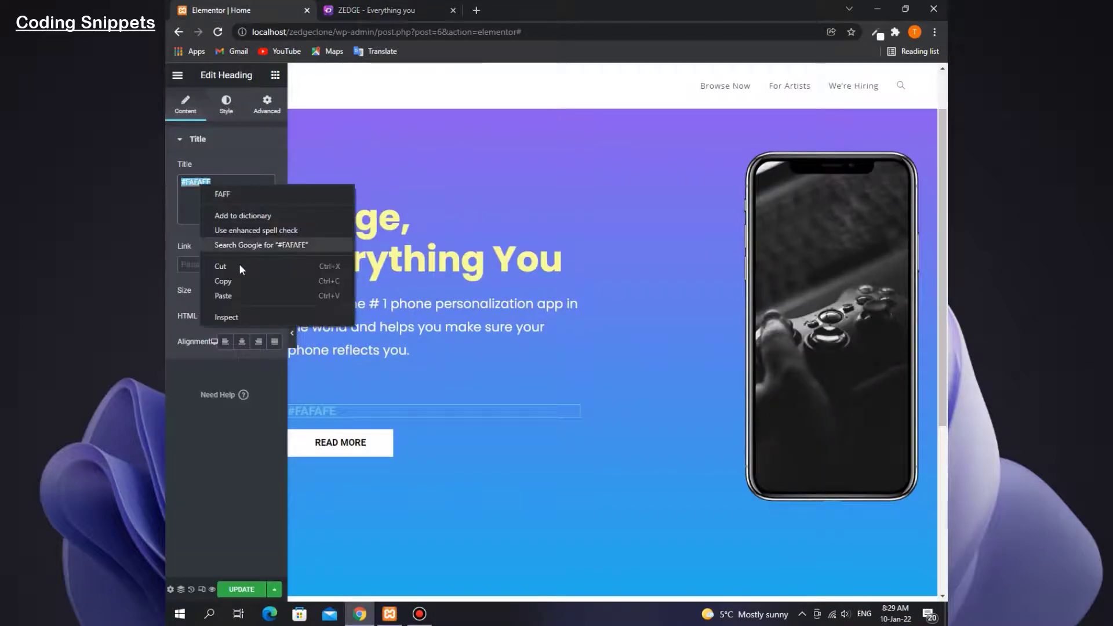
click(238, 290)
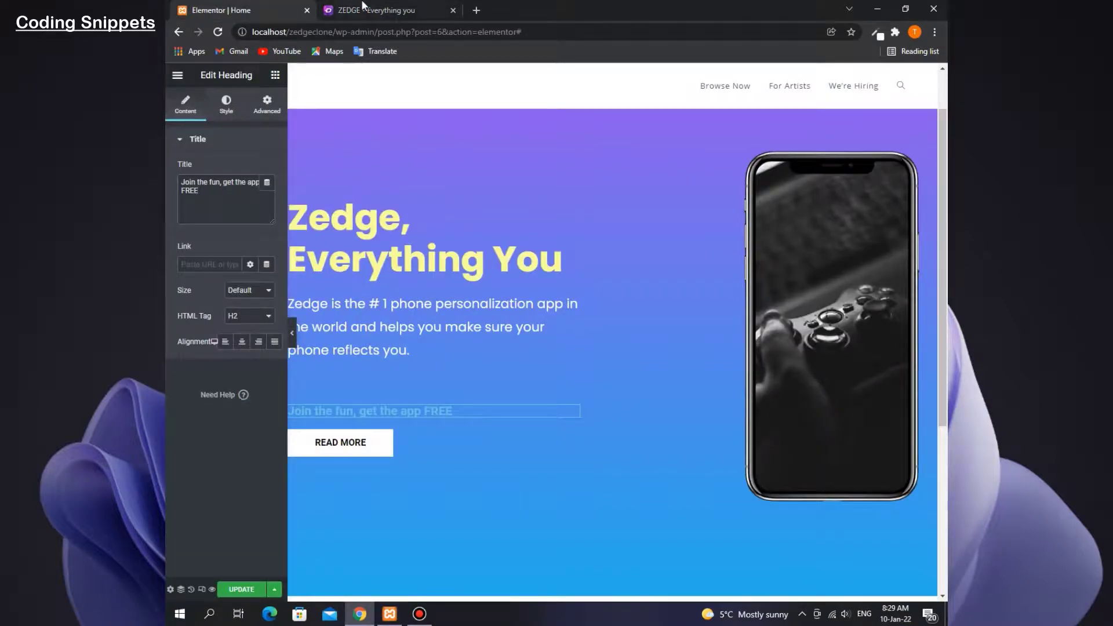
Sample the hero description's off-white text color, #FAFAFE, with the page color picker
key(ctrl+Tab)
click(355, 422)
click(235, 9)
click(229, 115)
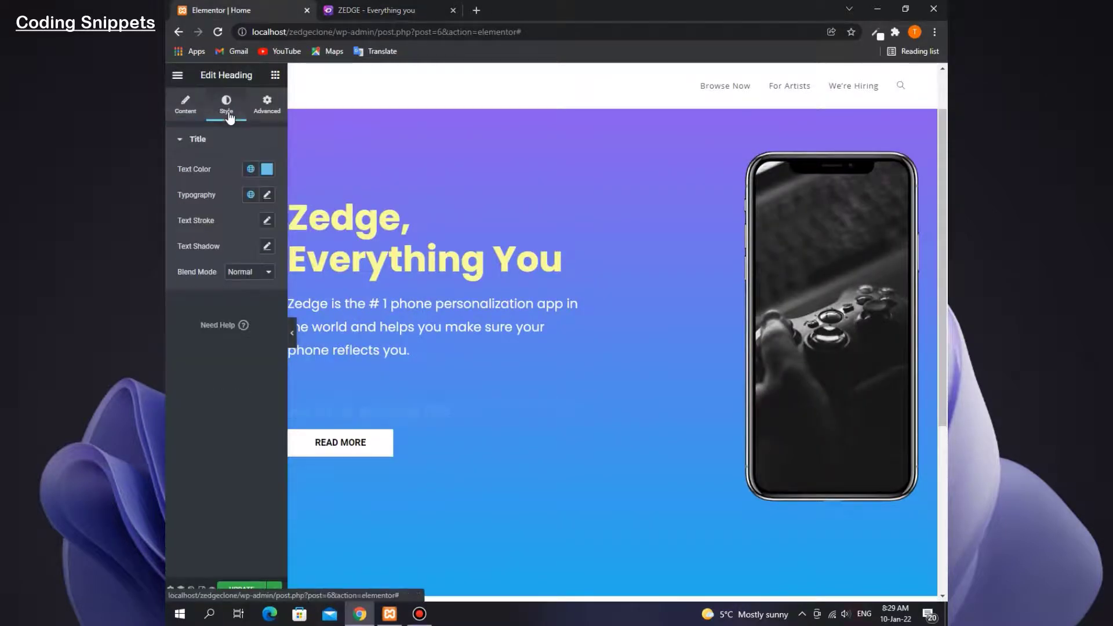
click(267, 168)
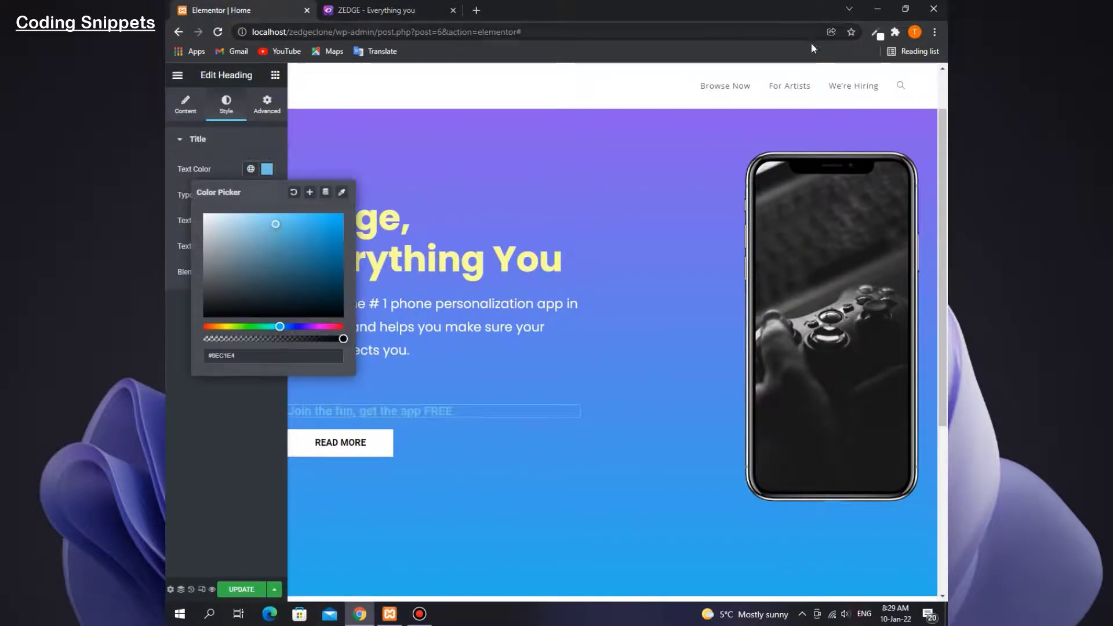
click(876, 33)
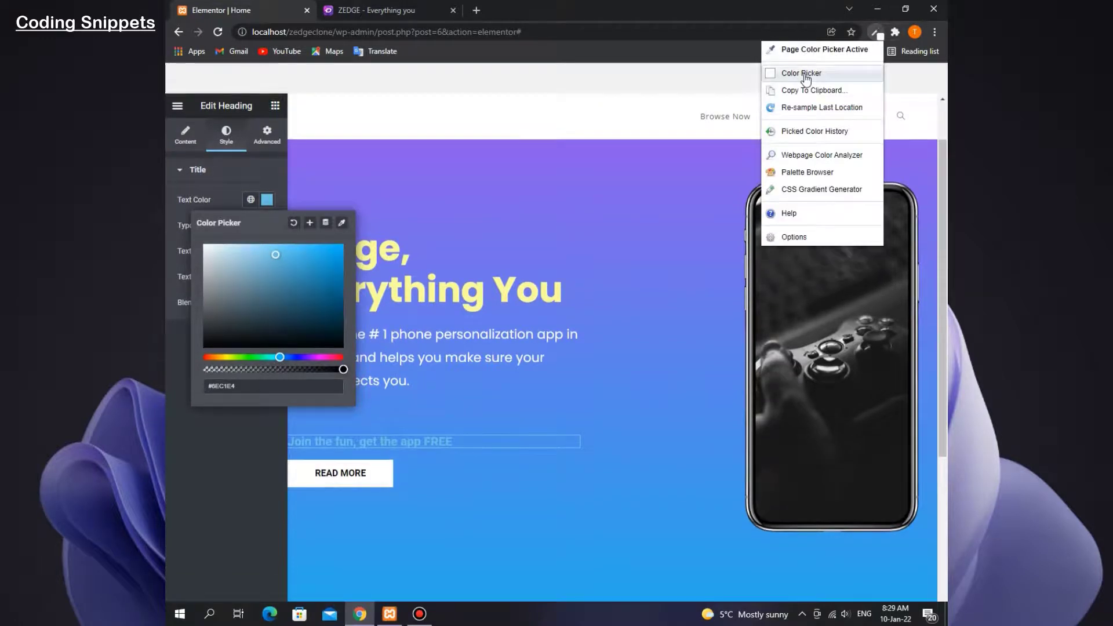
click(804, 73)
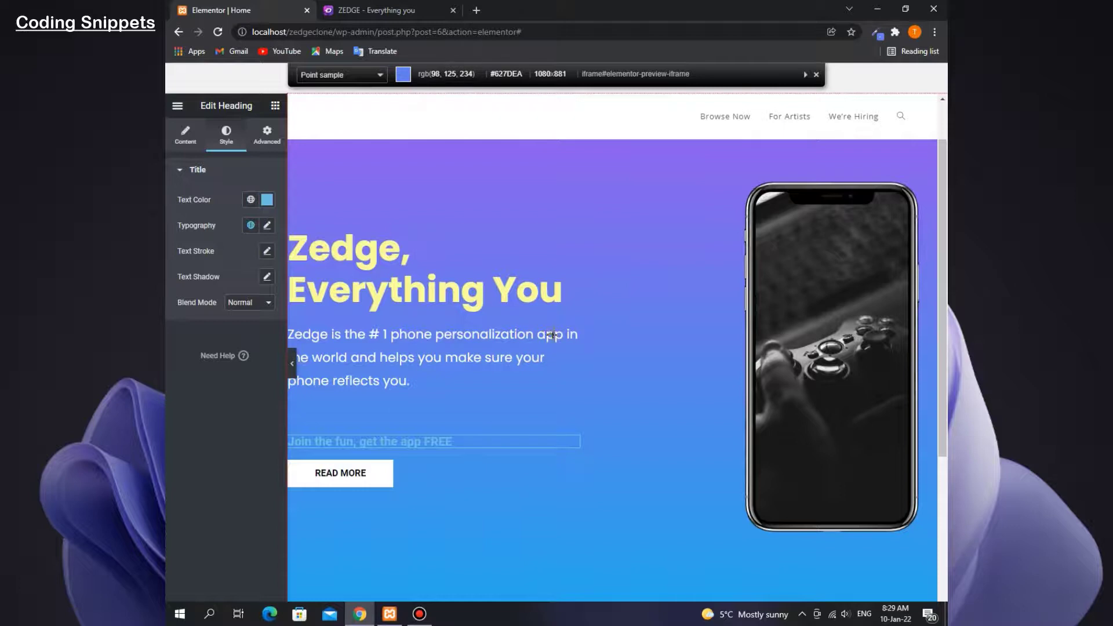
click(554, 331)
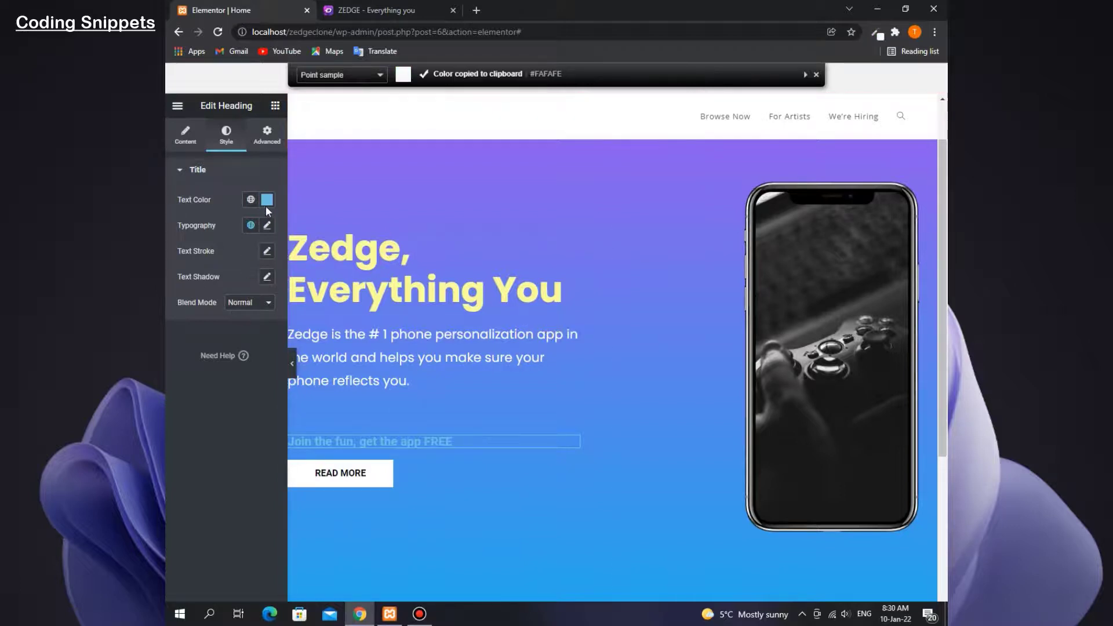
Set the "Join the fun, get the app FREE" heading's text color to #FAFAFE
click(267, 197)
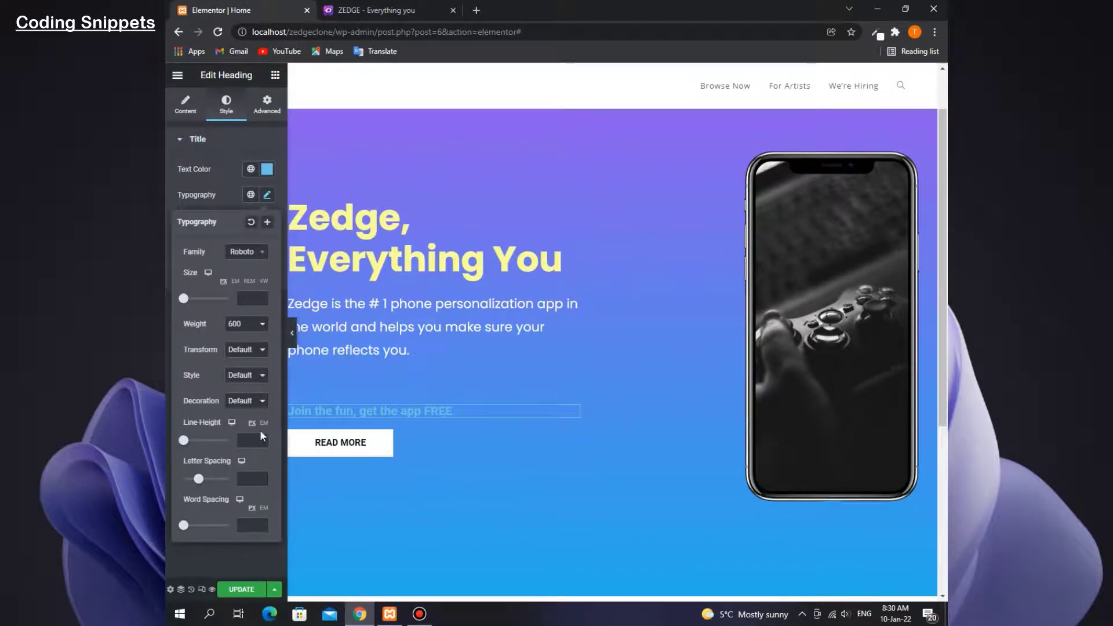
click(265, 169)
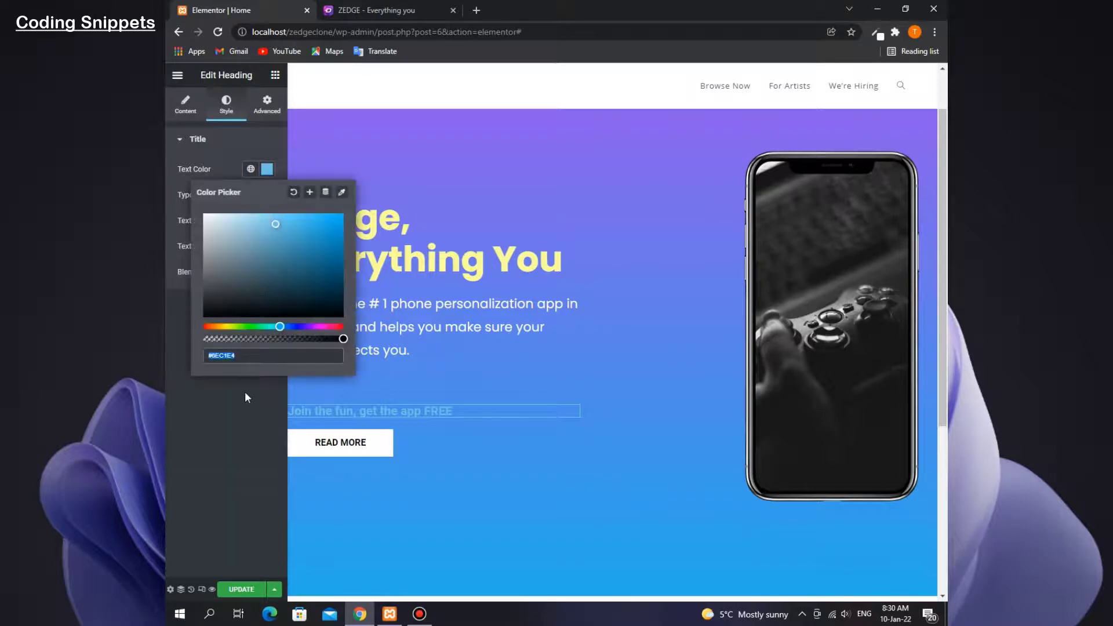
right_click(223, 353)
click(262, 411)
click(222, 429)
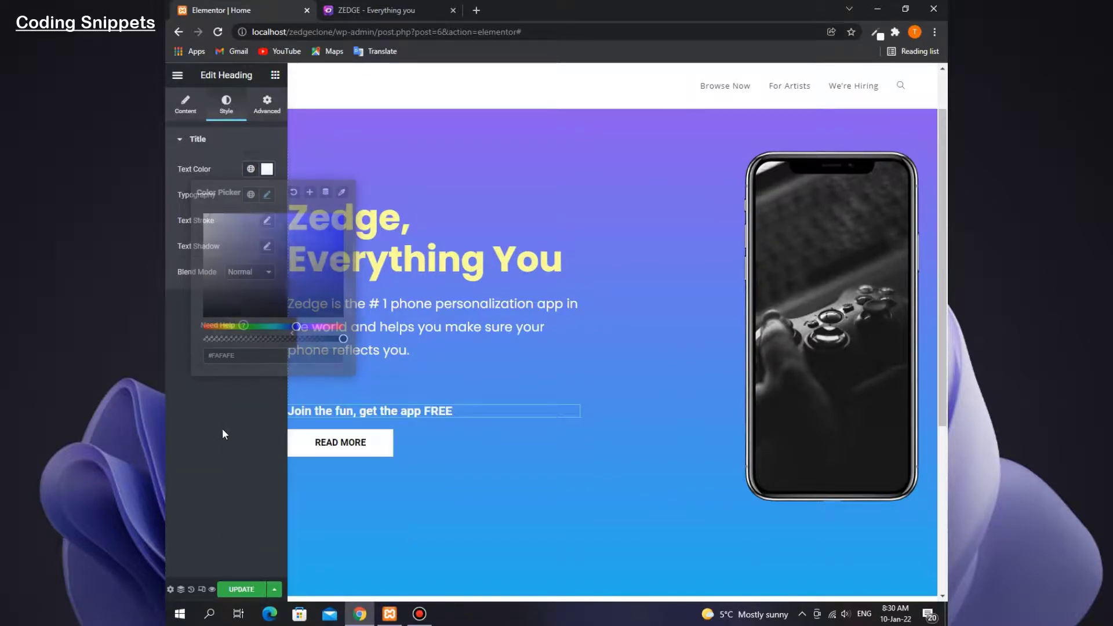
Compare the full-width hero preview, including the "Join the fun" line, with the reference Zedge site
key(ctrl+Tab)
key(ctrl+Tab)
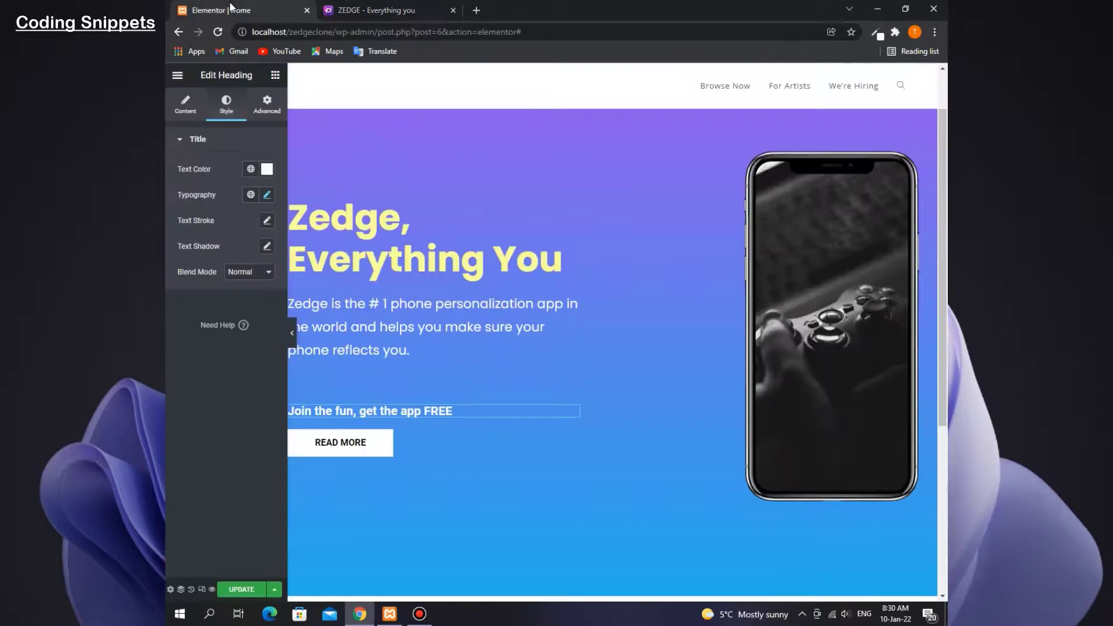
click(291, 333)
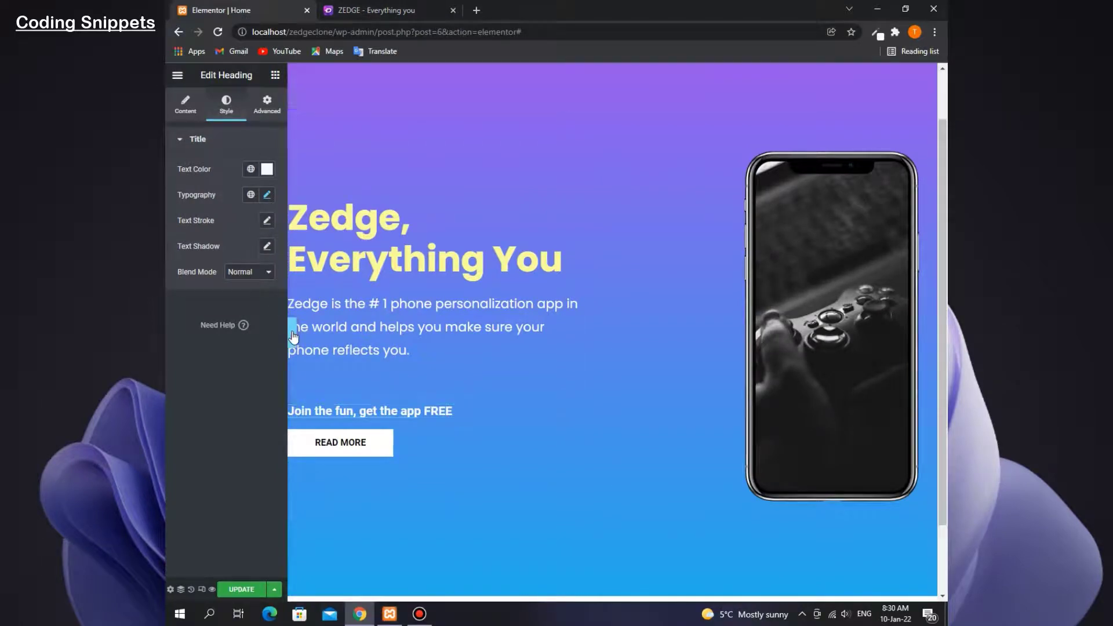
click(342, 8)
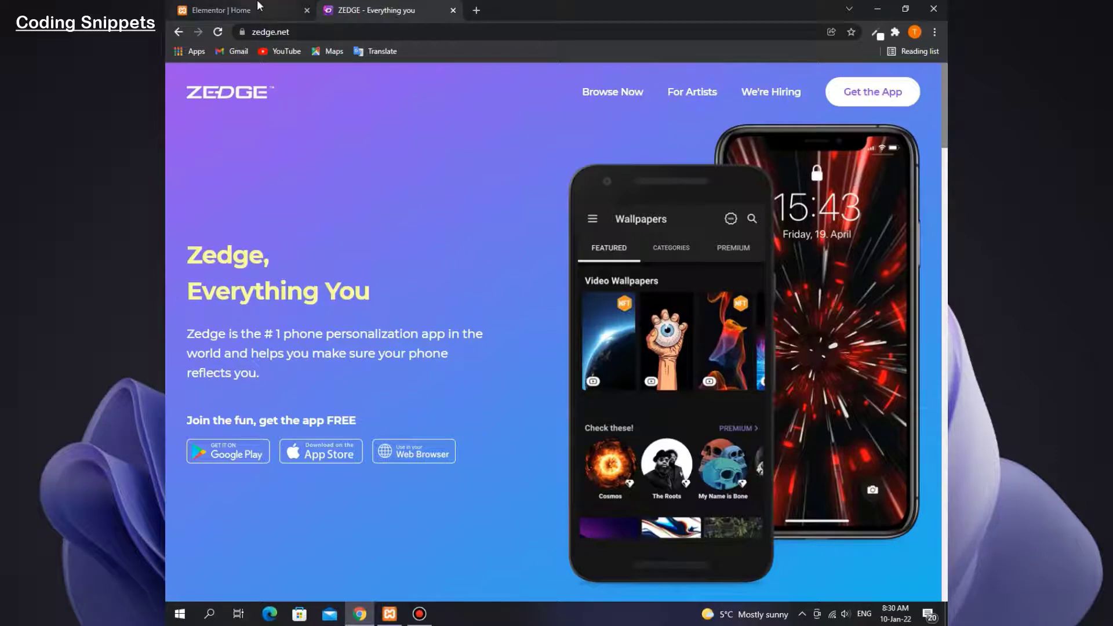
key(ctrl+Tab)
click(170, 341)
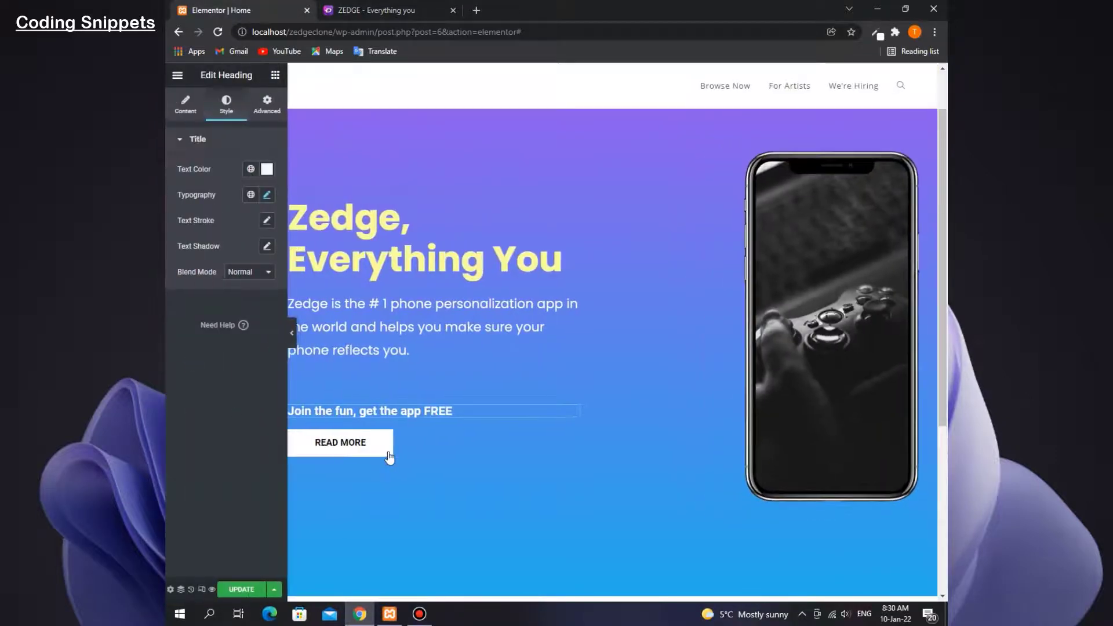
Delete the Read More button and add a two-column Inner Section in its place below the "Join the fun" heading
click(511, 440)
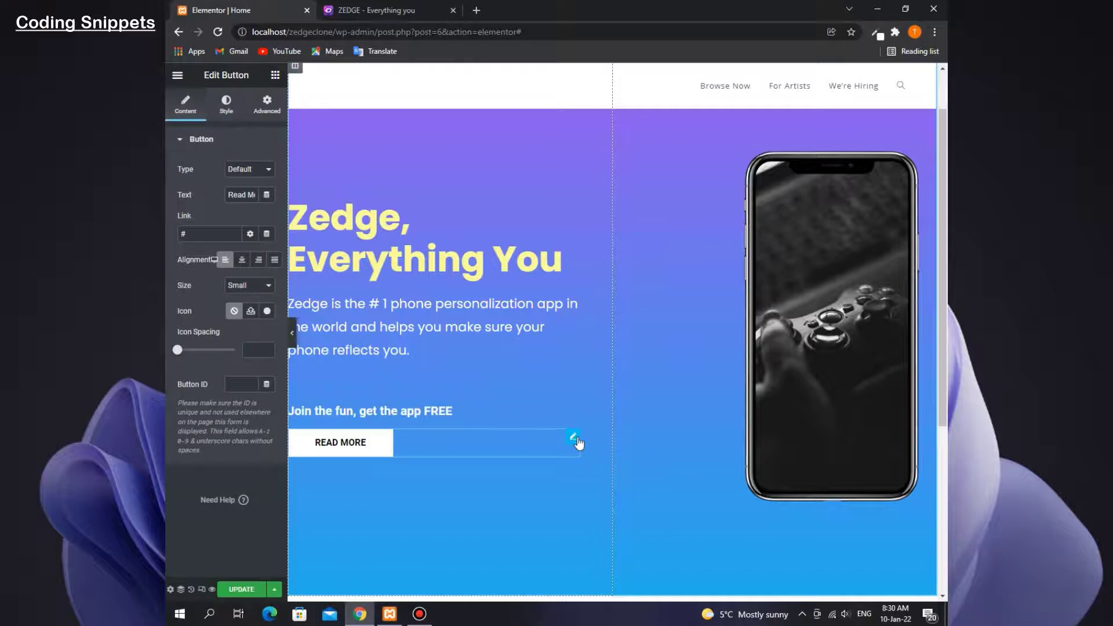
right_click(377, 446)
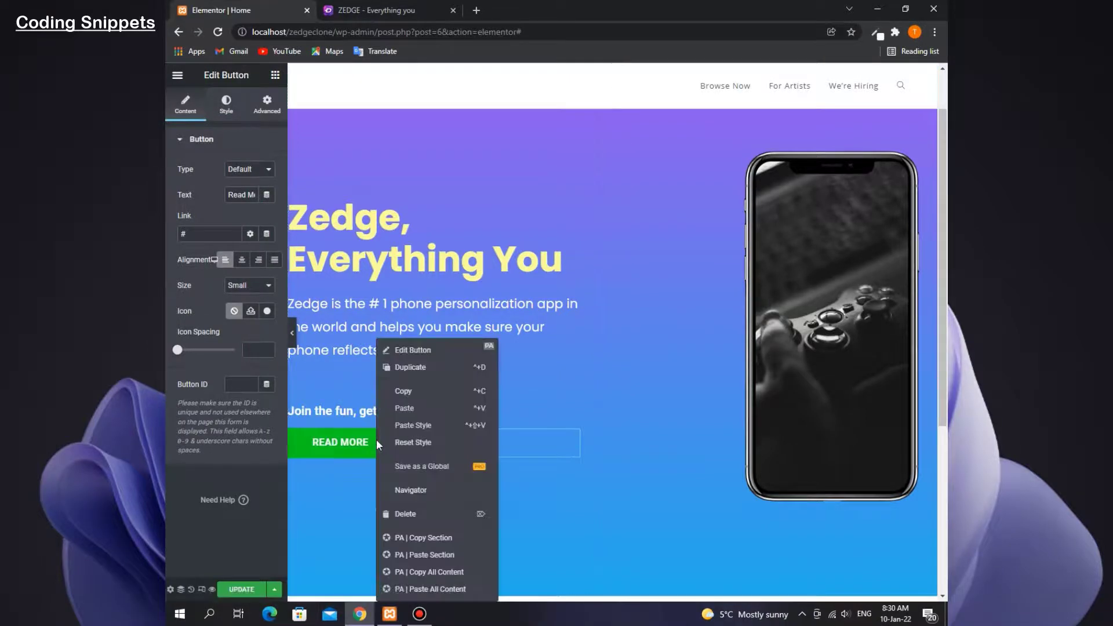
click(426, 516)
drag(185, 221, 349, 434)
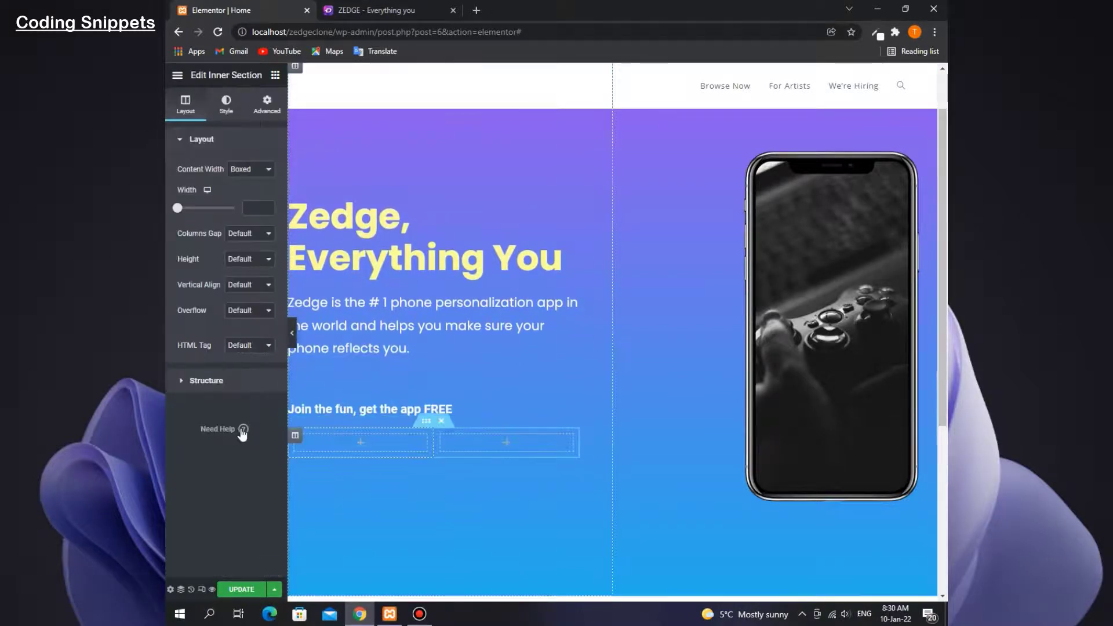
click(252, 169)
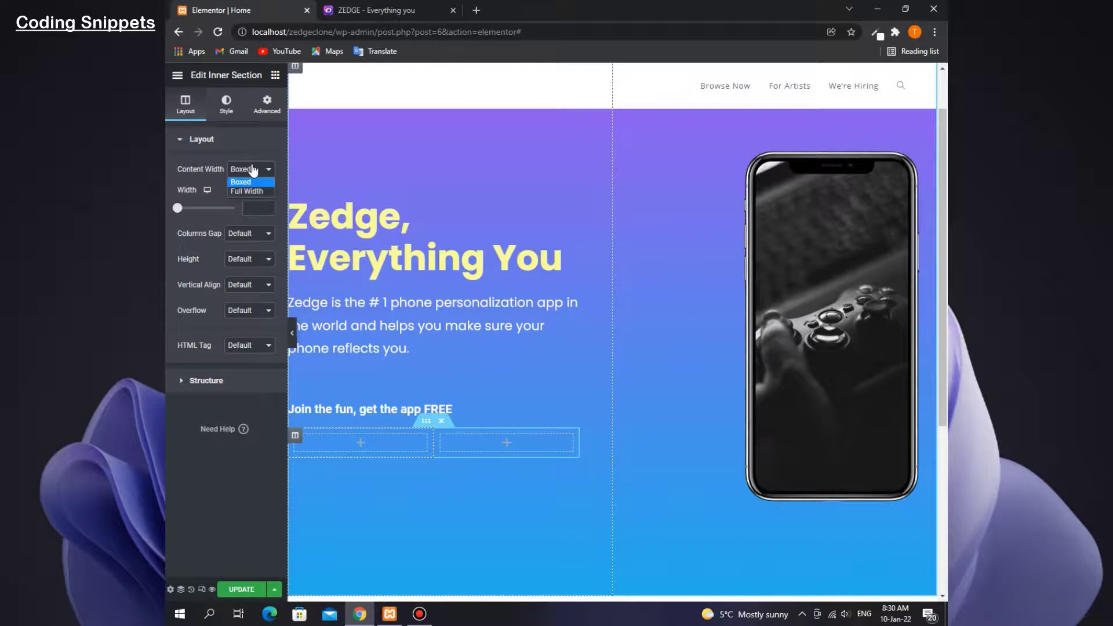
click(253, 169)
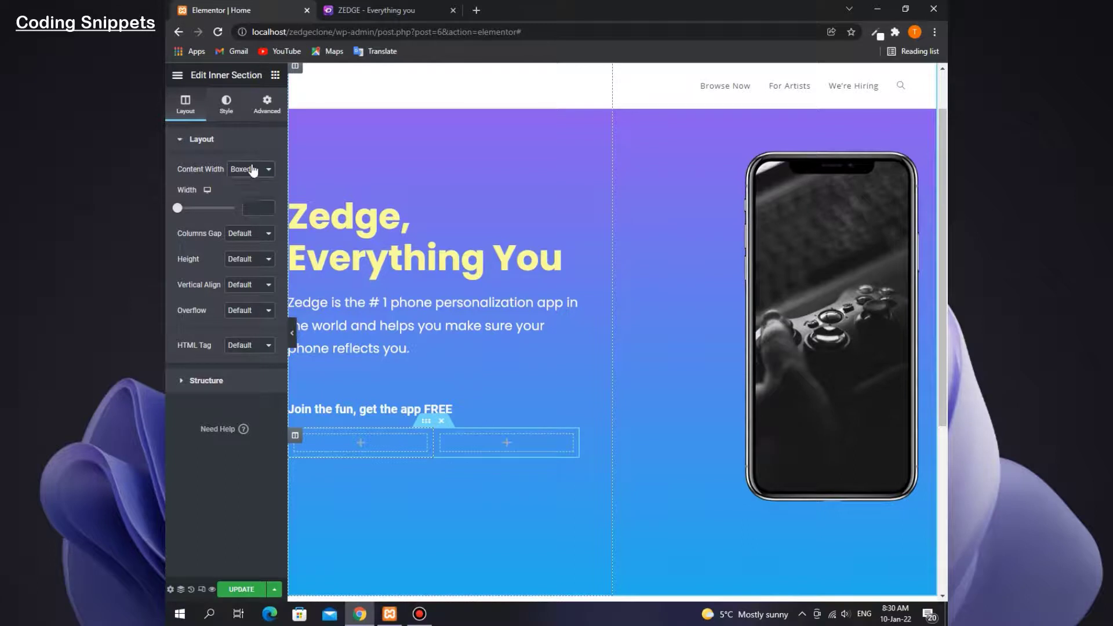
Add an Image widget to the first column of the inner section
click(276, 76)
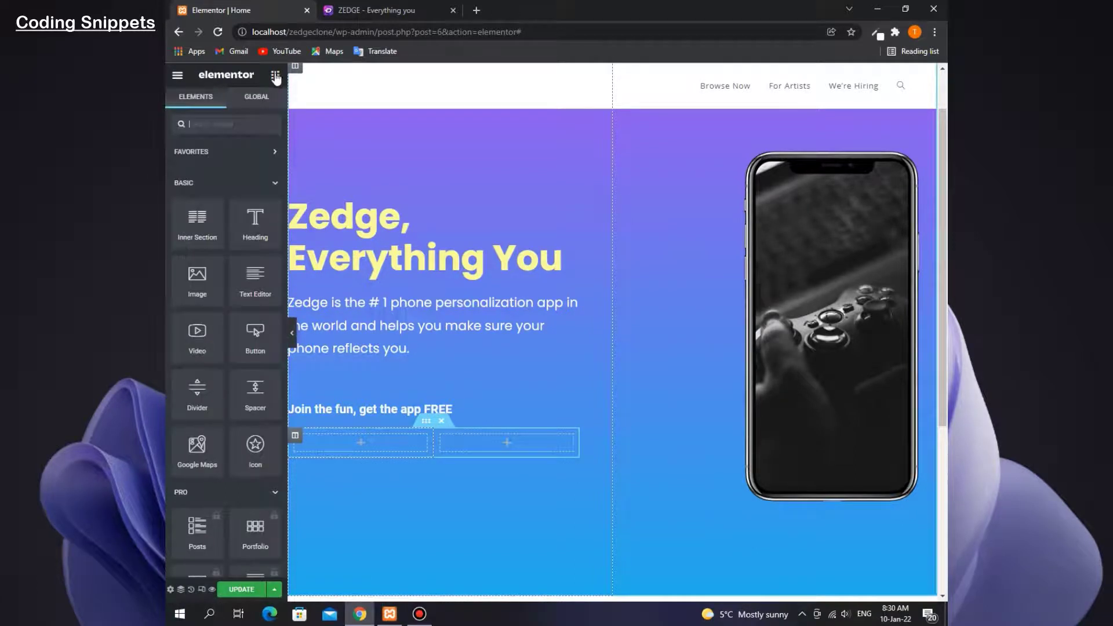
click(242, 161)
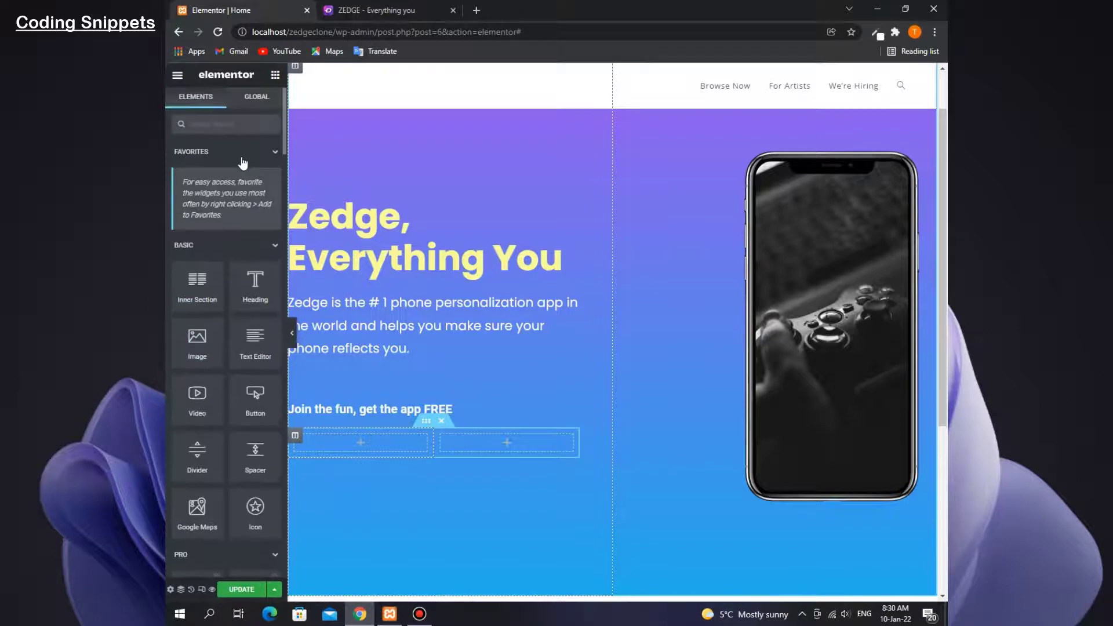
click(242, 162)
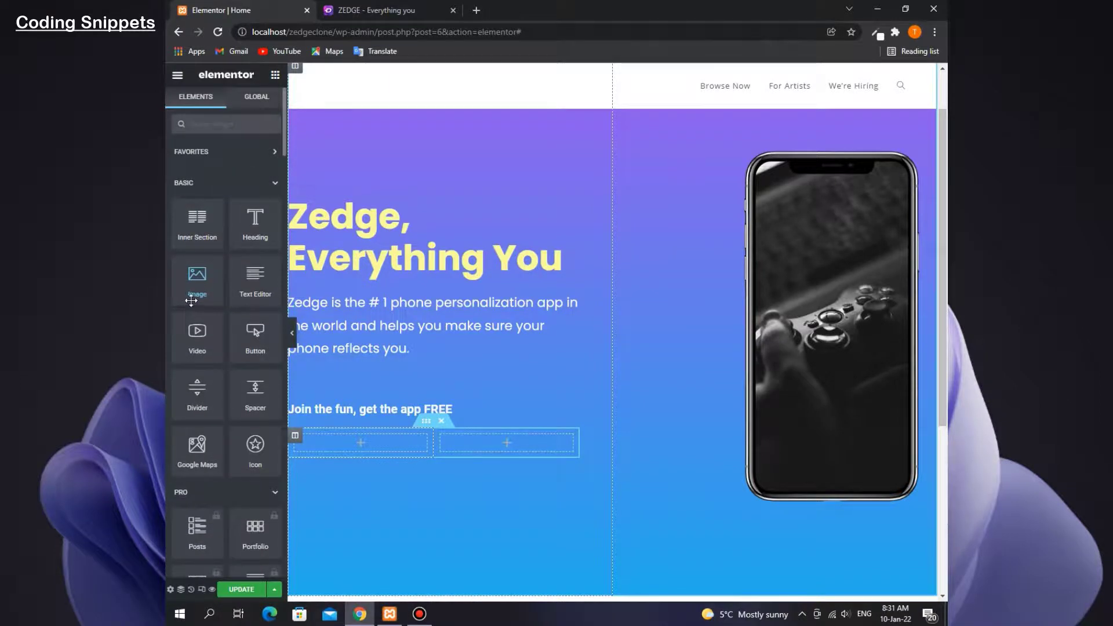
drag(191, 300, 362, 440)
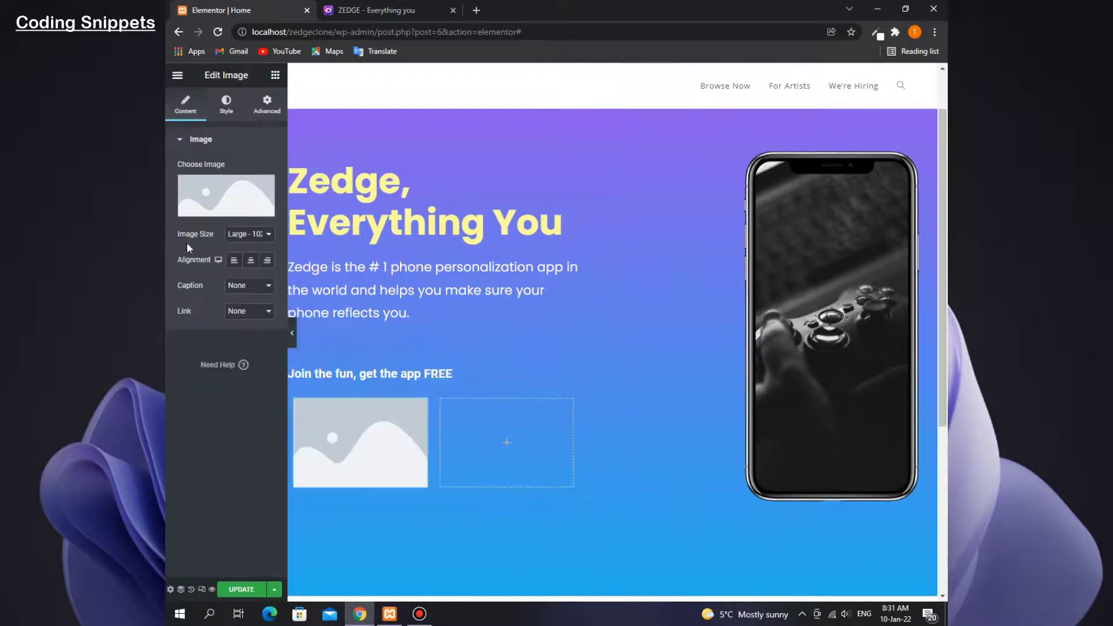
Upload badge images 05 and 06 from the Wallpaper folder to the media library, and insert the Google Play badge 05.png into the image widget
click(229, 200)
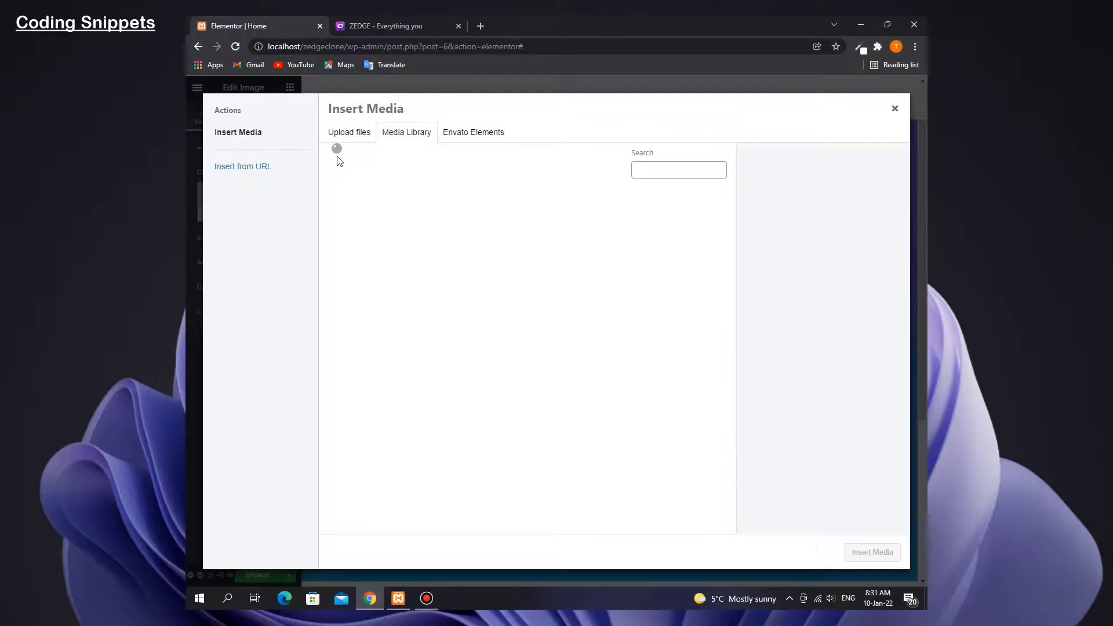
click(348, 134)
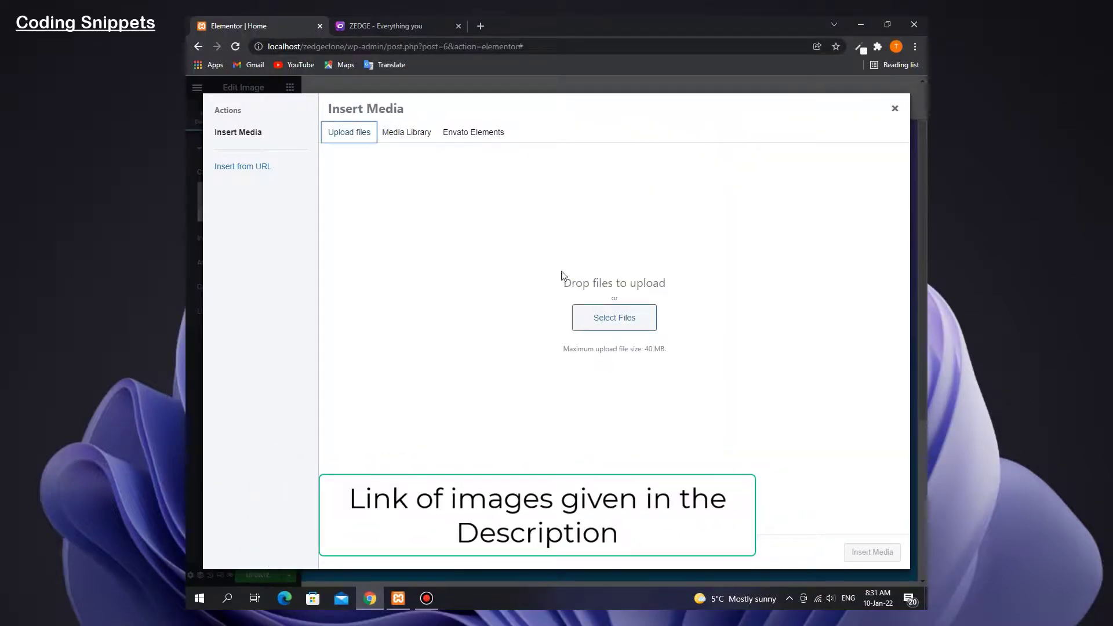
click(613, 326)
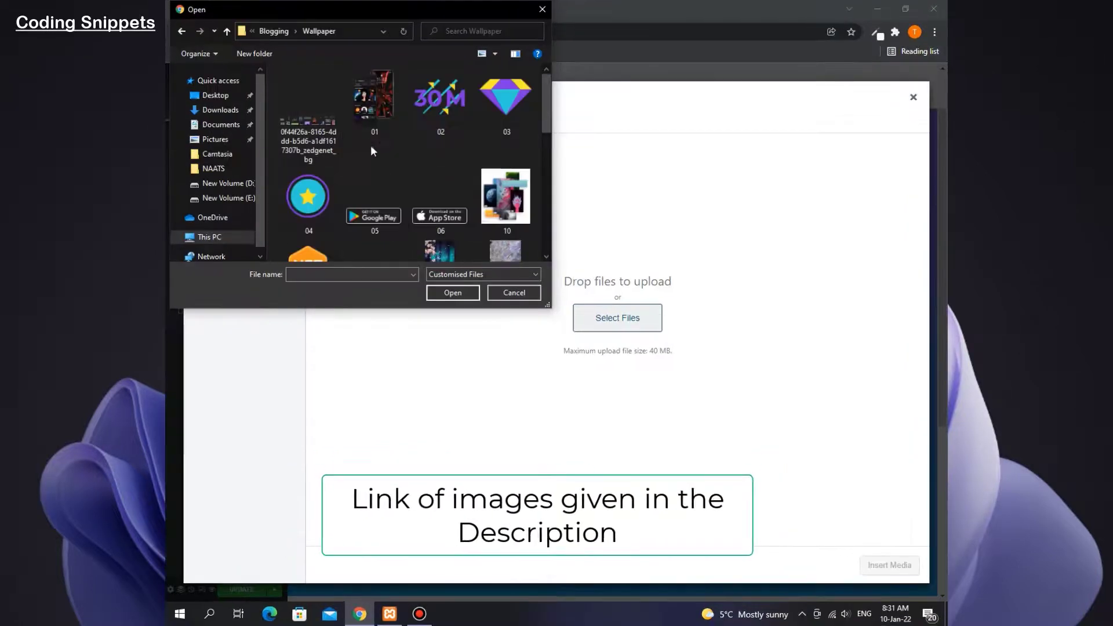
scroll(372, 149, down, 5)
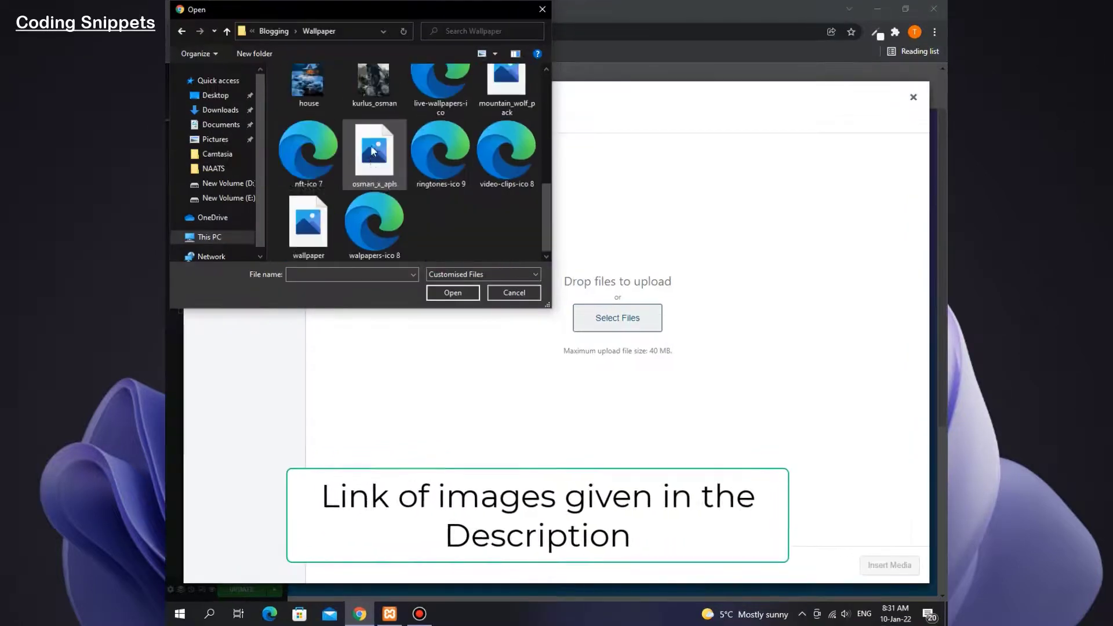
scroll(377, 168, up, 5)
click(526, 276)
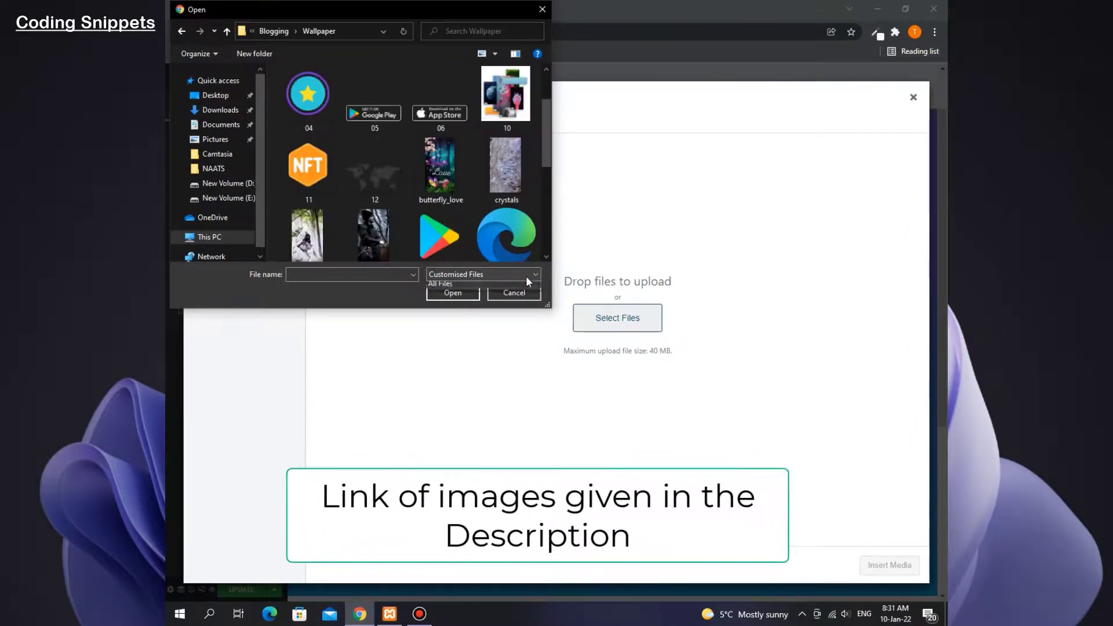
click(513, 291)
scroll(384, 188, down, 5)
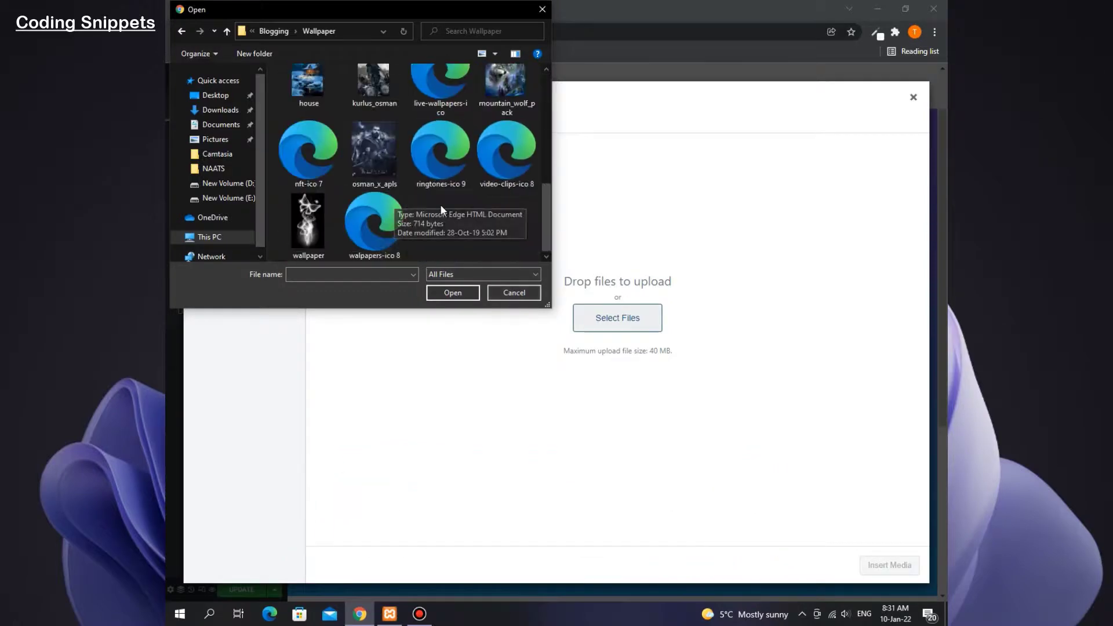
scroll(440, 204, up, 5)
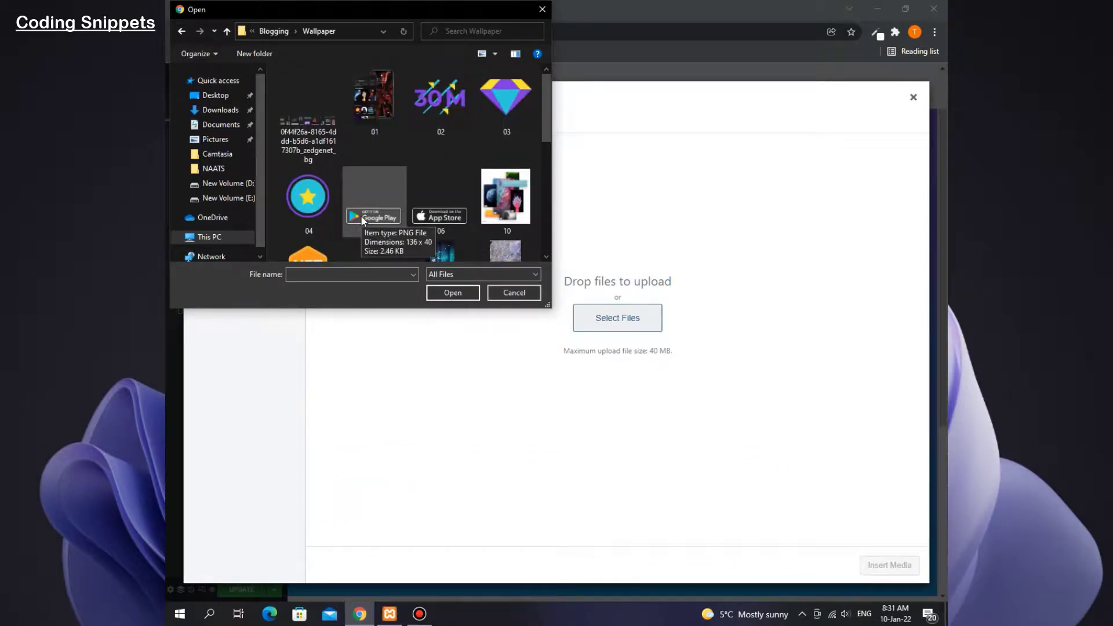
click(361, 215)
ctrl+click(439, 215)
click(461, 294)
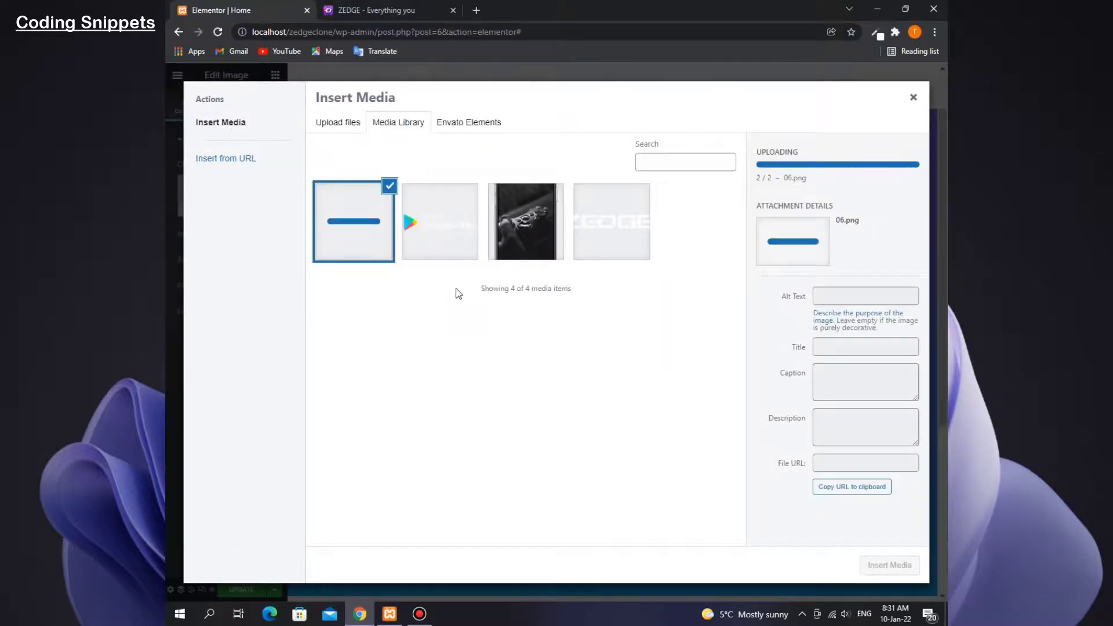
click(403, 209)
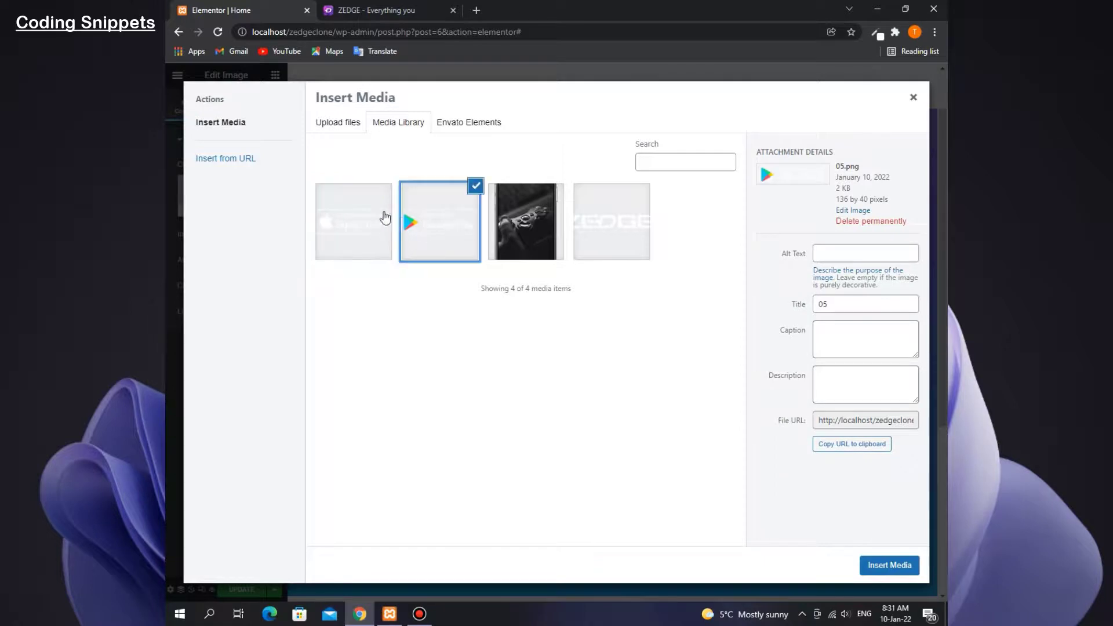
click(902, 566)
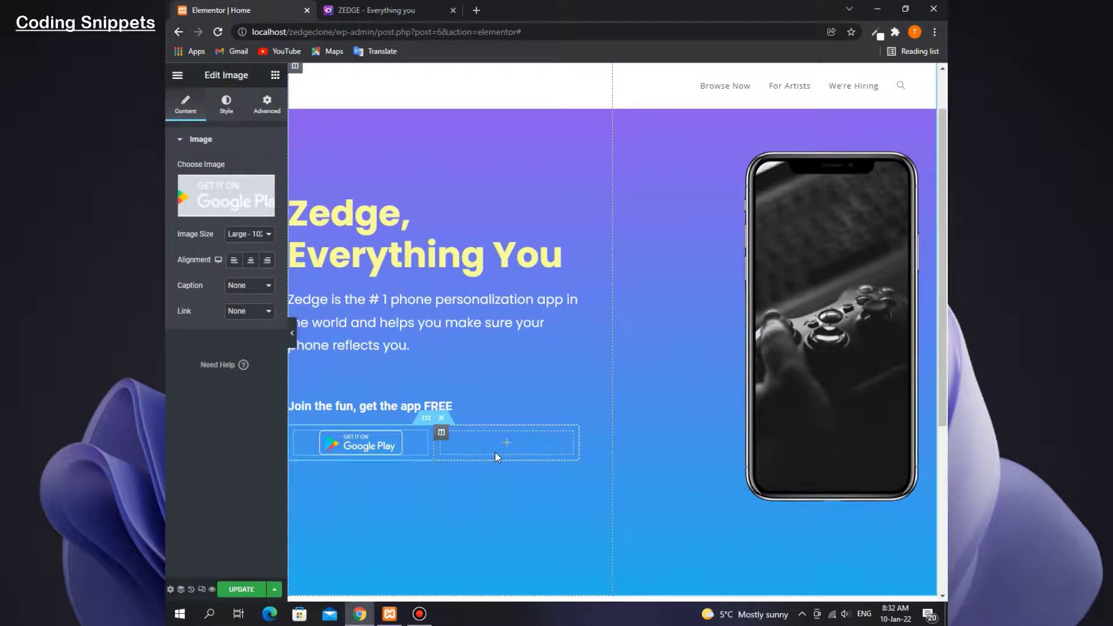
Add an Image widget with the App Store badge 06.png to the second column, and check the badge row on the reference site
click(495, 451)
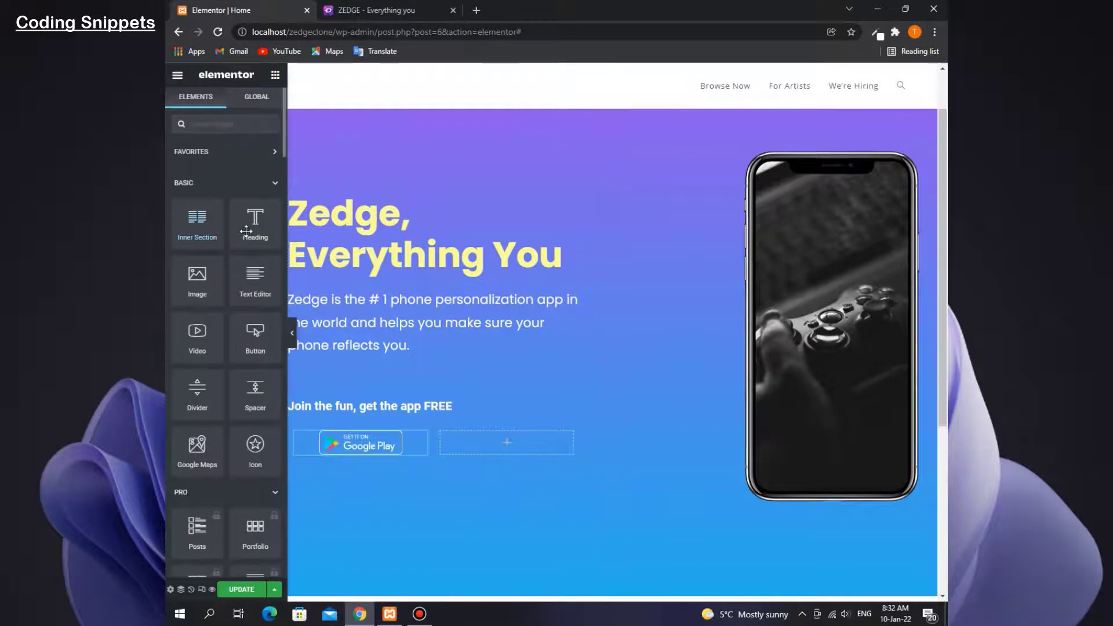
drag(197, 277, 482, 443)
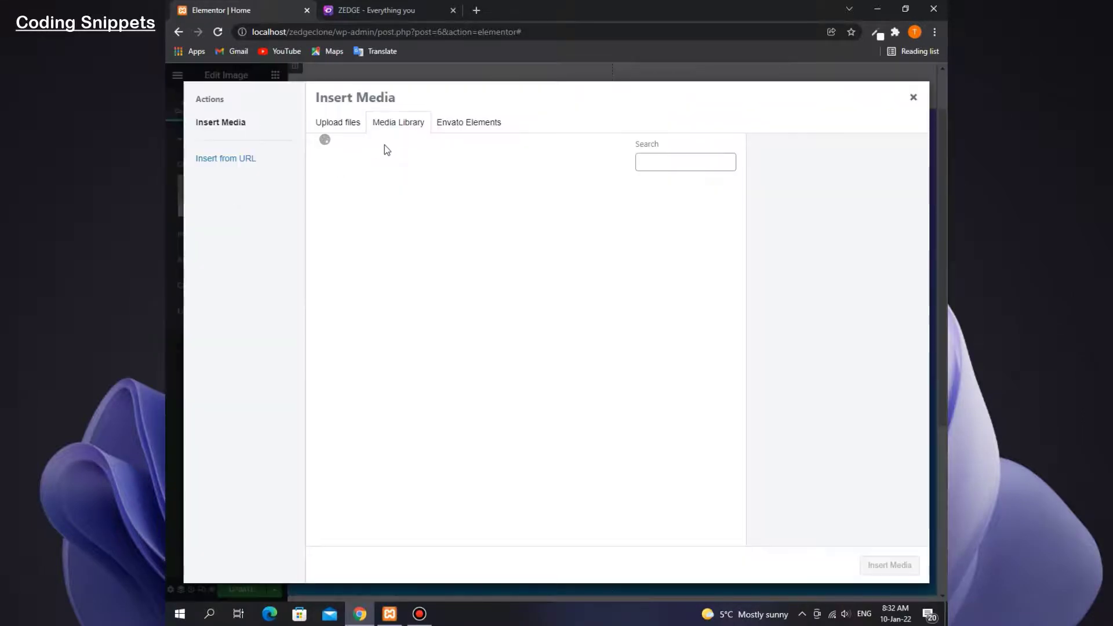
click(337, 210)
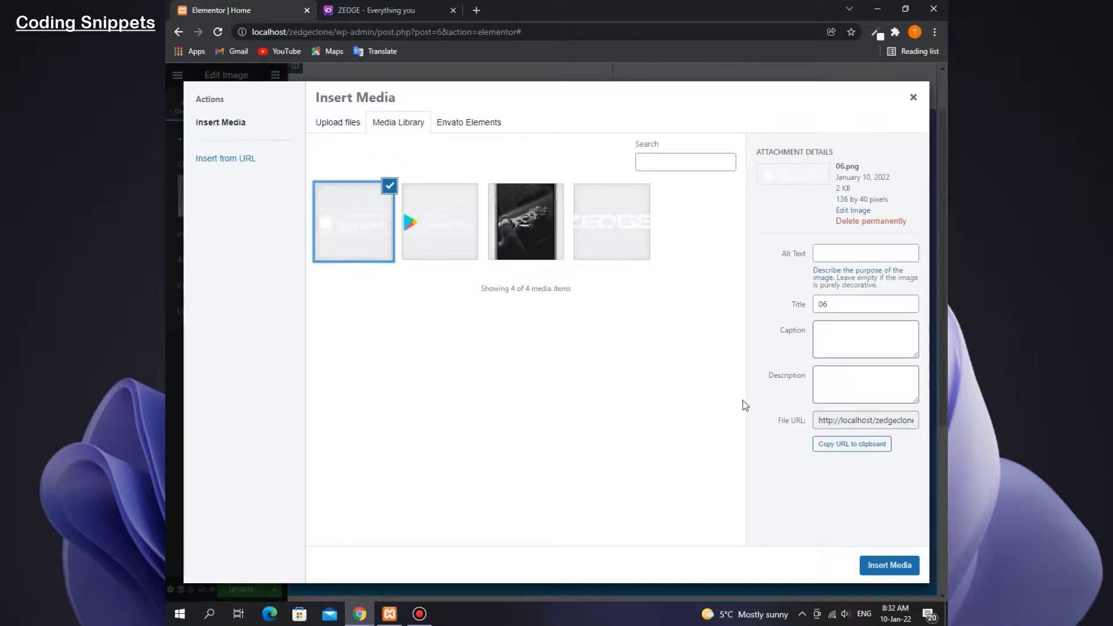
click(908, 567)
click(385, 10)
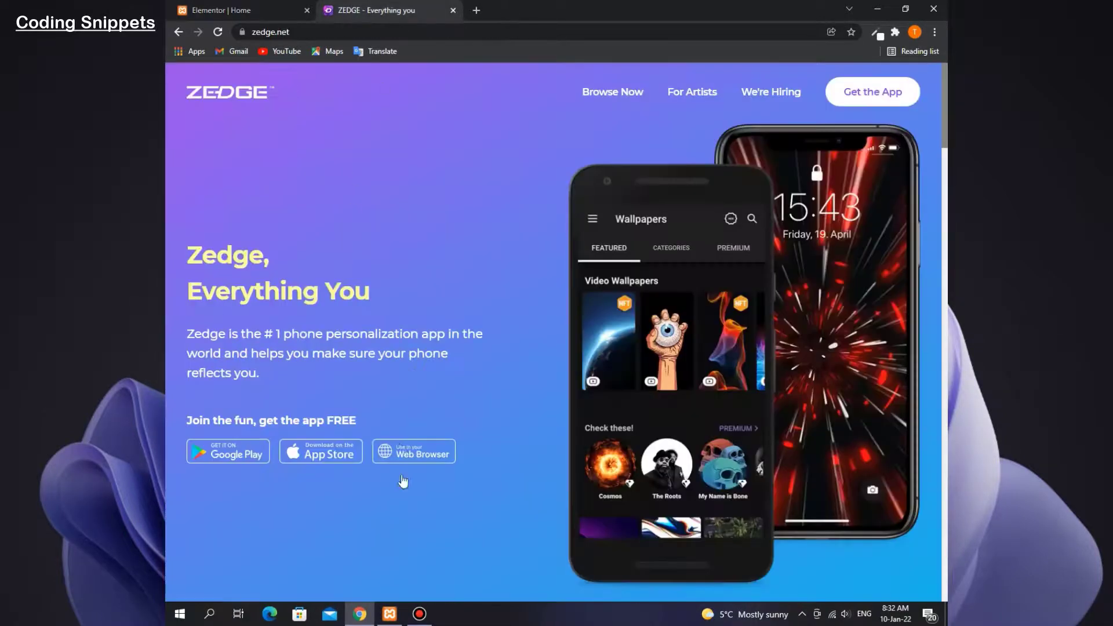
click(223, 10)
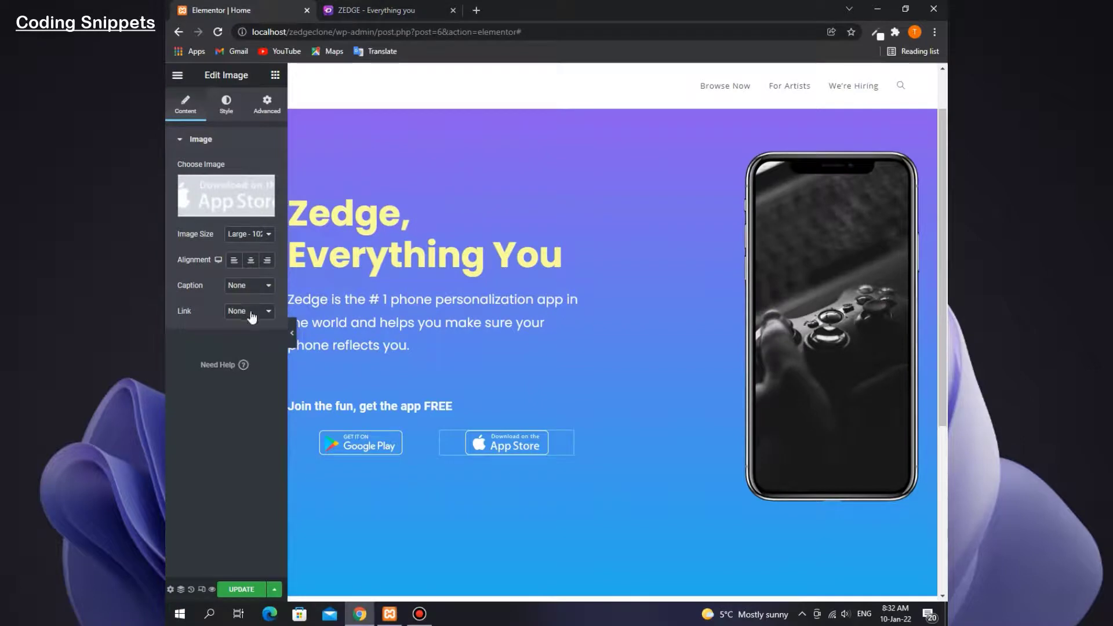
click(246, 343)
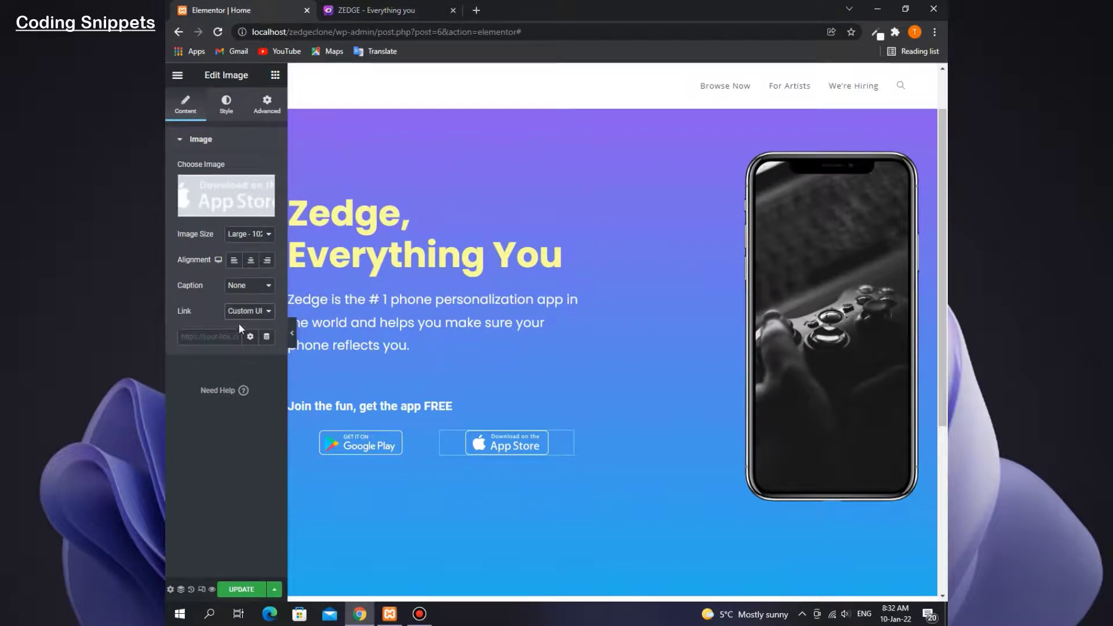
click(257, 327)
Compare the badge row with the reference site, and narrow the Google Play column until the App Store column takes about 71% of the width
click(293, 333)
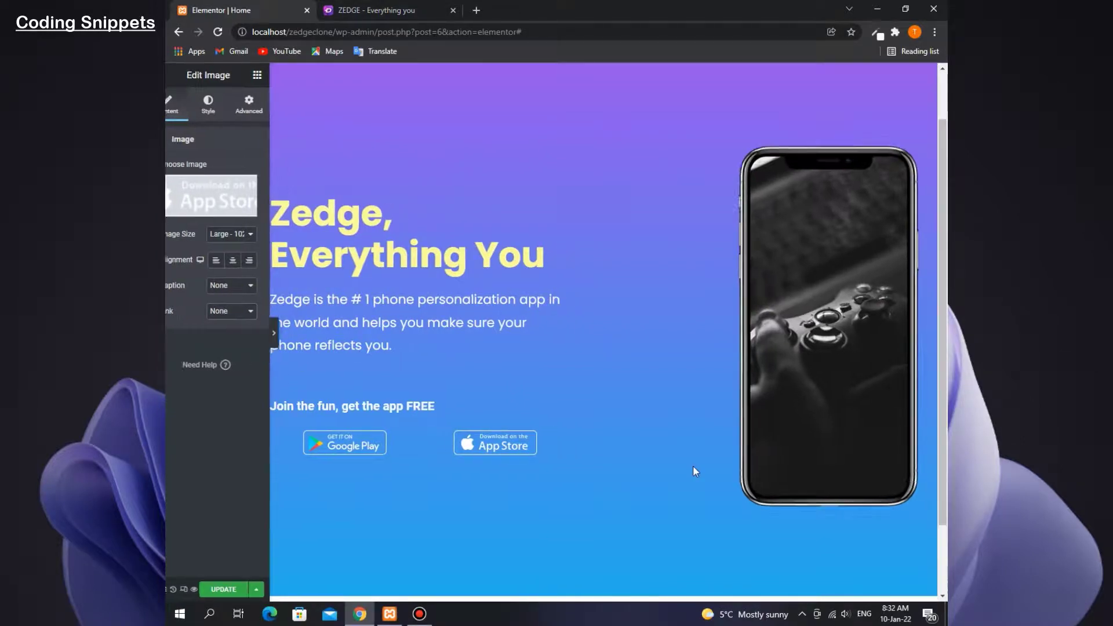
click(380, 6)
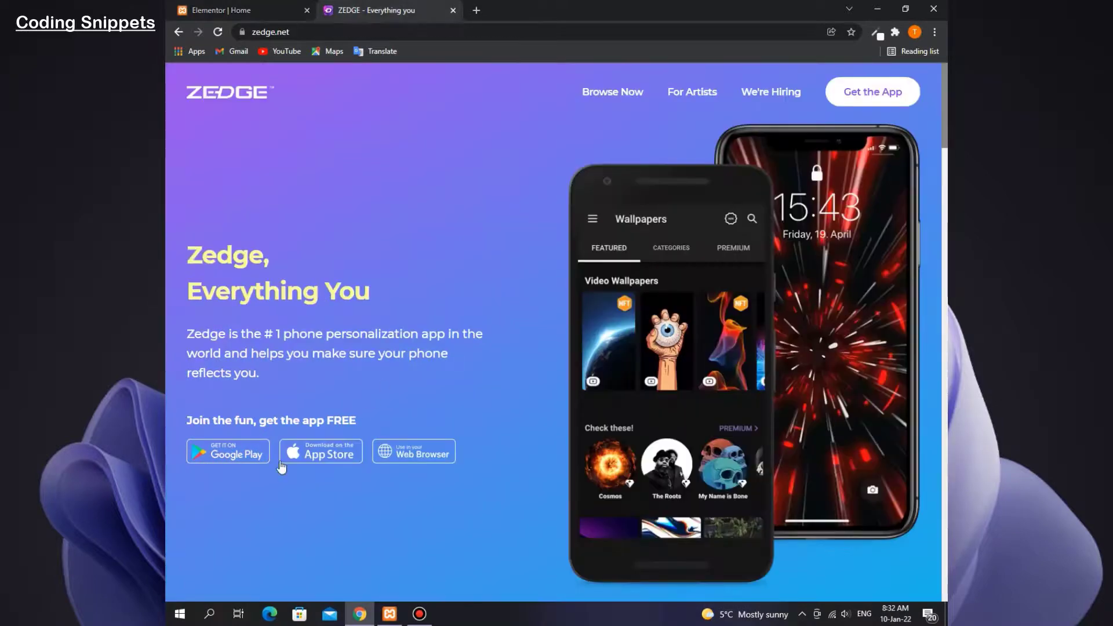
click(271, 6)
click(171, 342)
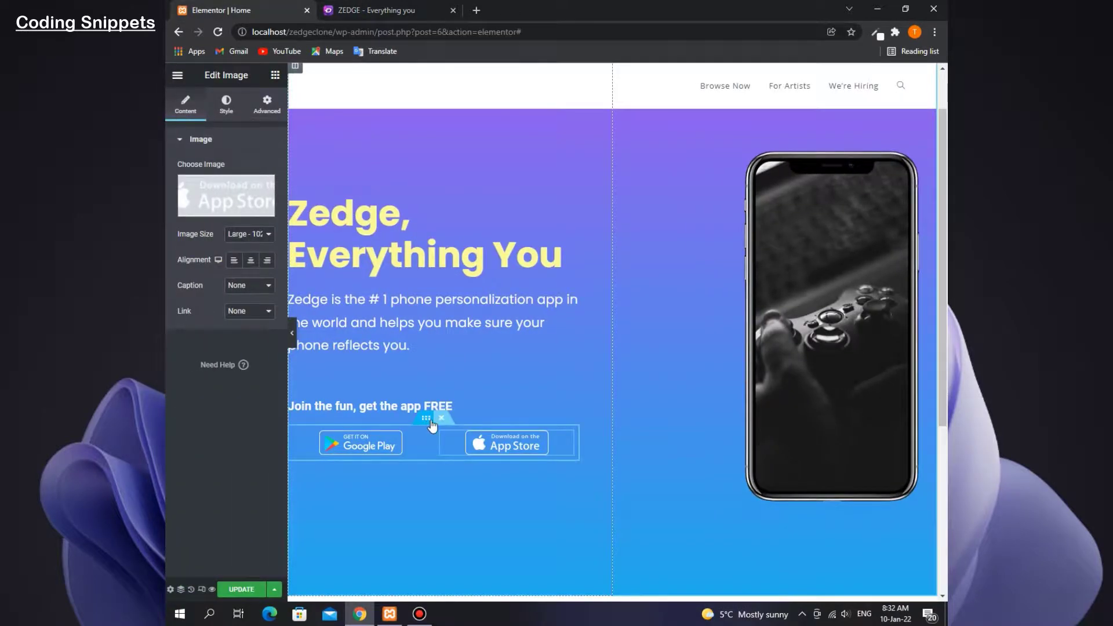
click(429, 418)
drag(433, 446, 432, 444)
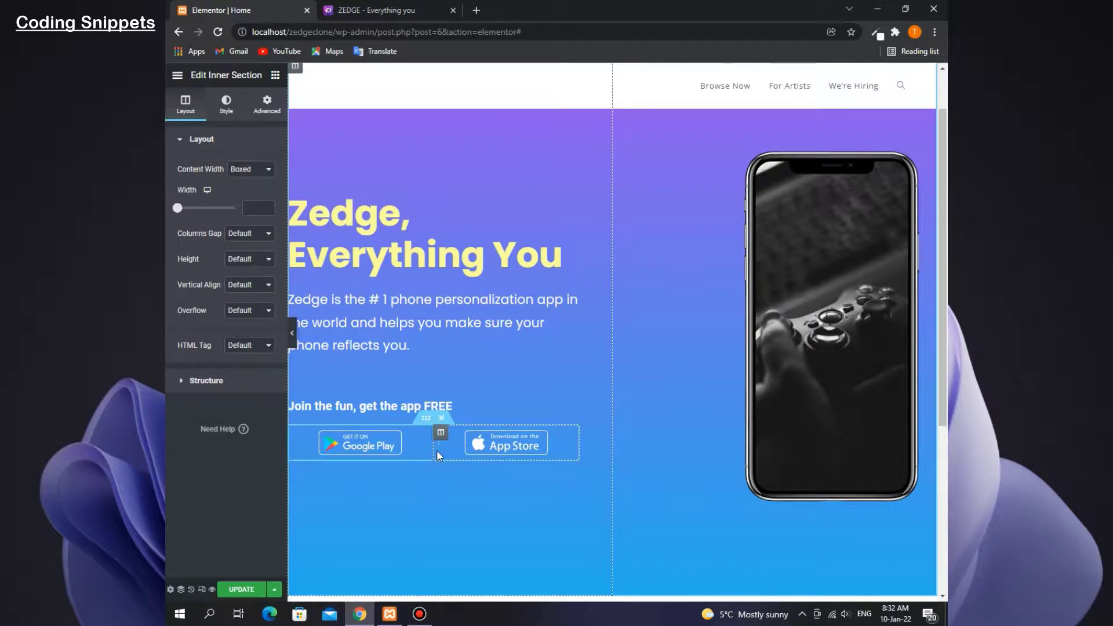
drag(435, 460, 374, 444)
click(284, 333)
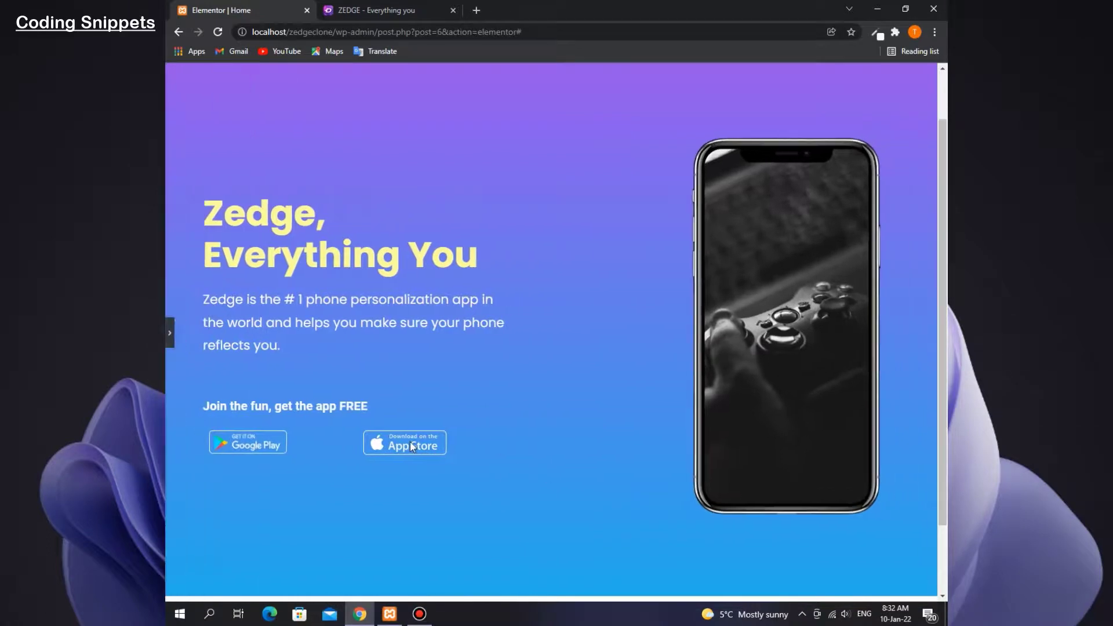
Widen the Google Play badge column slightly to fit its badge, and check the spacing against the reference site
click(169, 335)
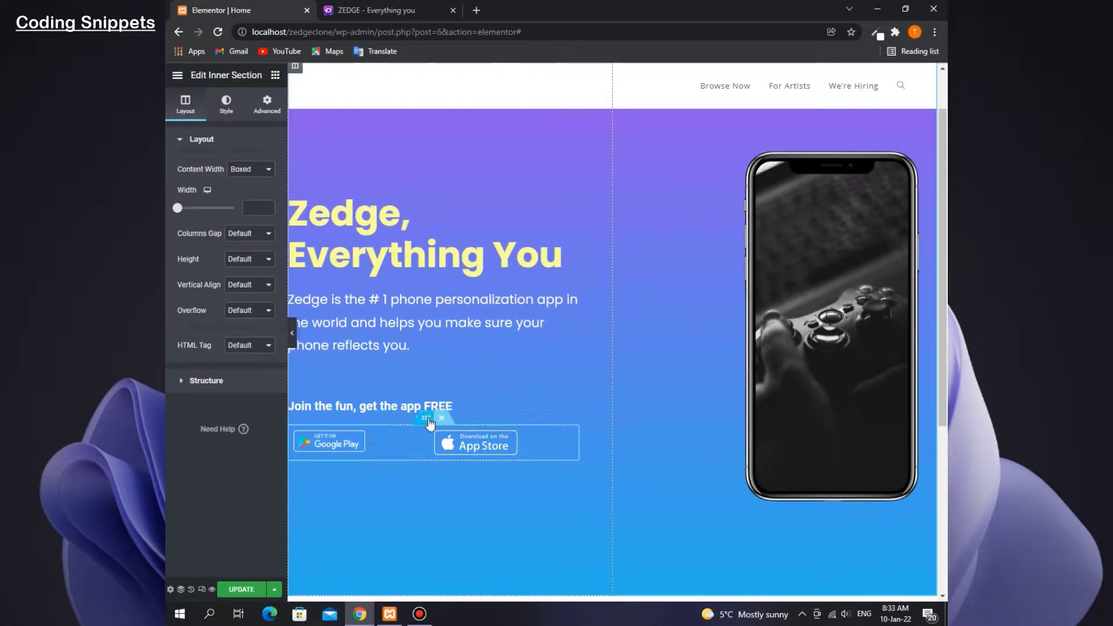
click(379, 433)
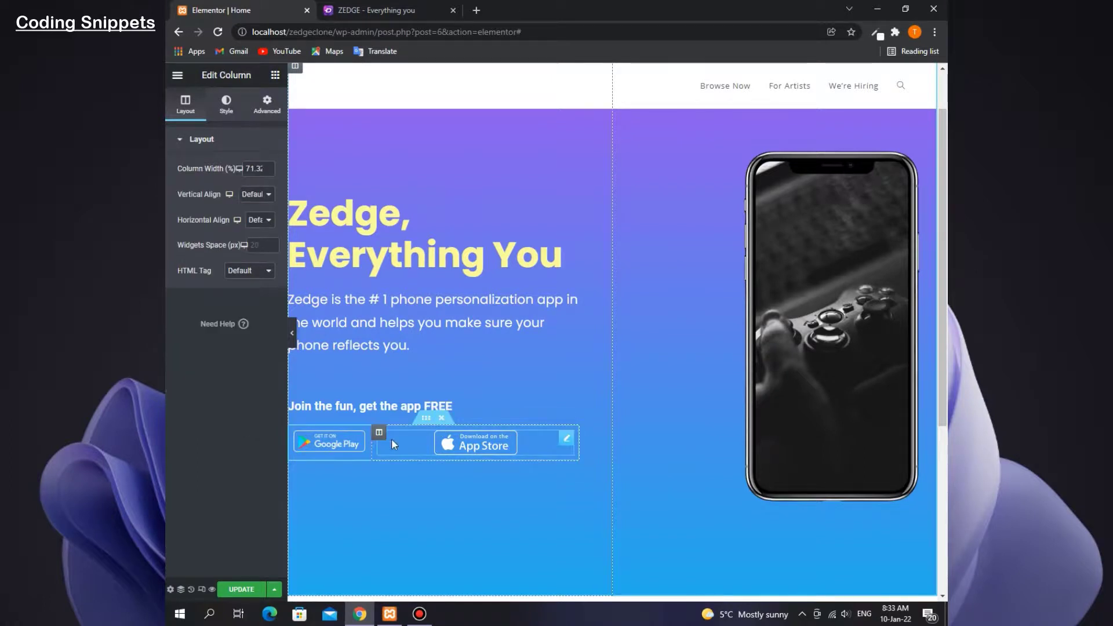
drag(368, 444, 379, 444)
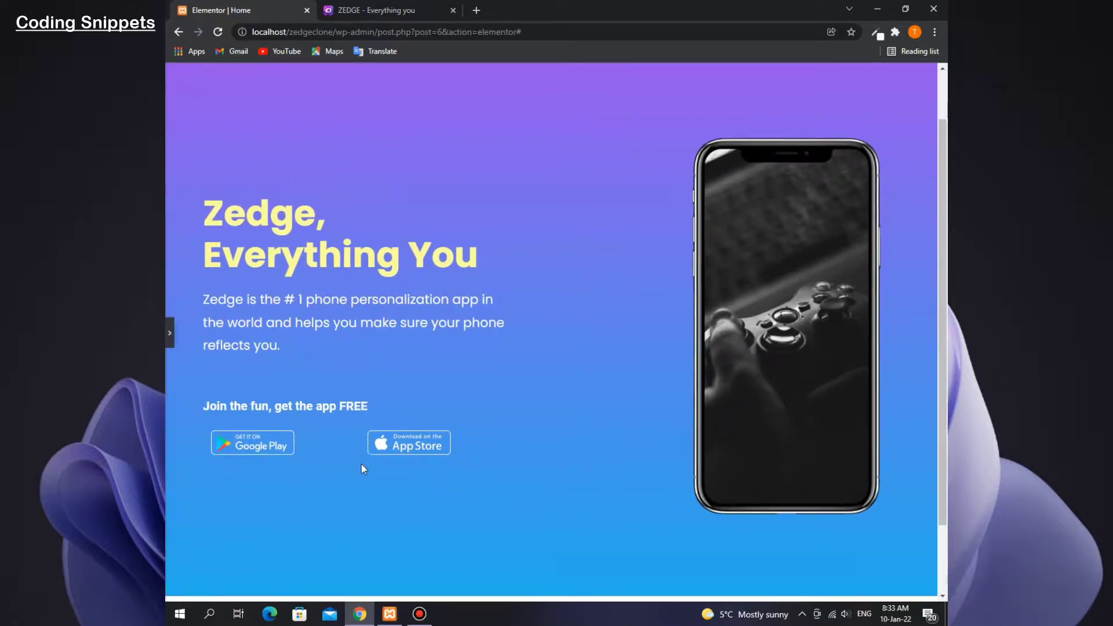
click(394, 10)
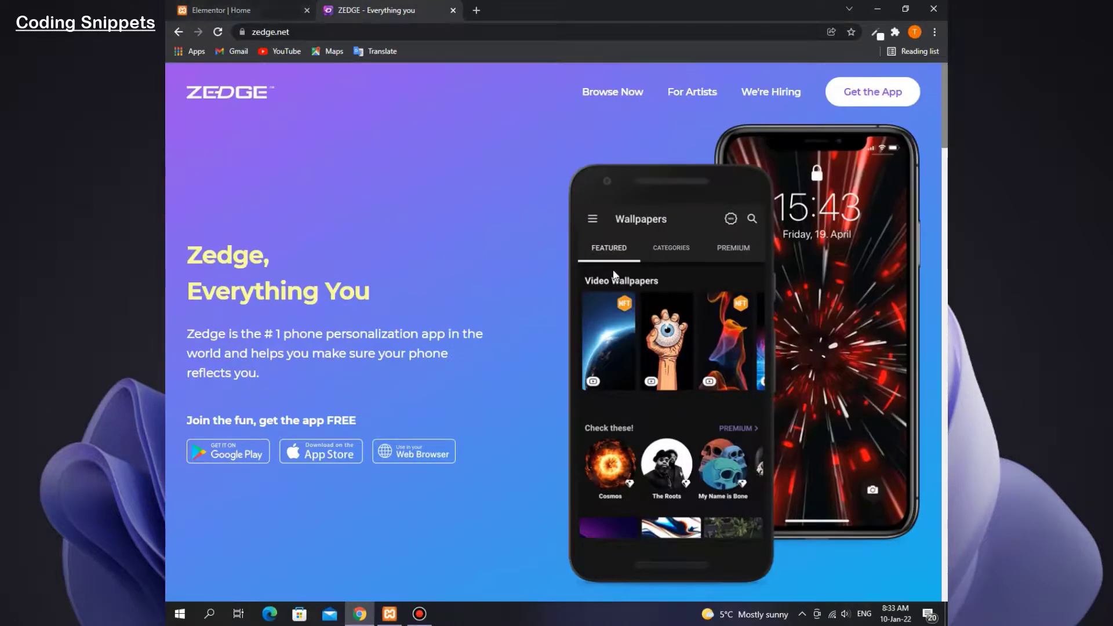
click(238, 10)
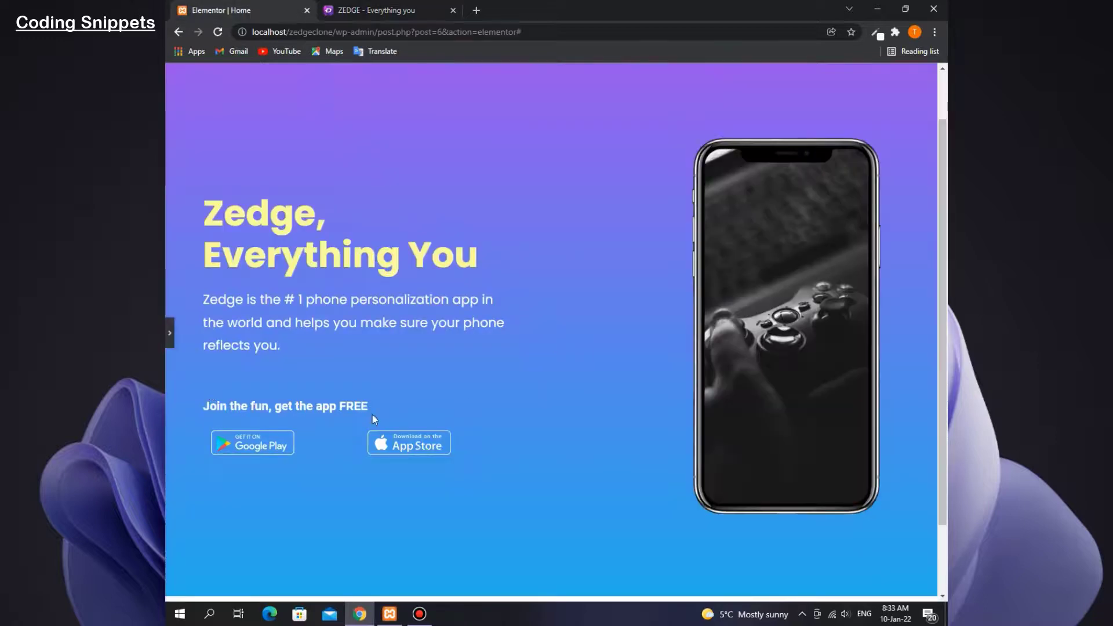
click(168, 328)
click(857, 228)
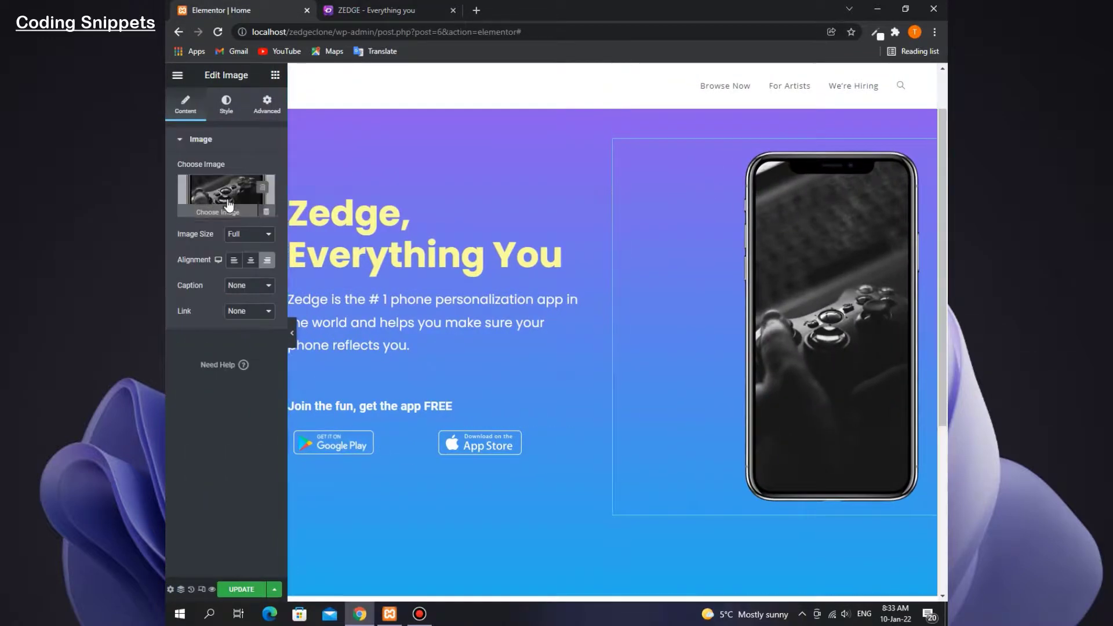
click(229, 204)
click(338, 122)
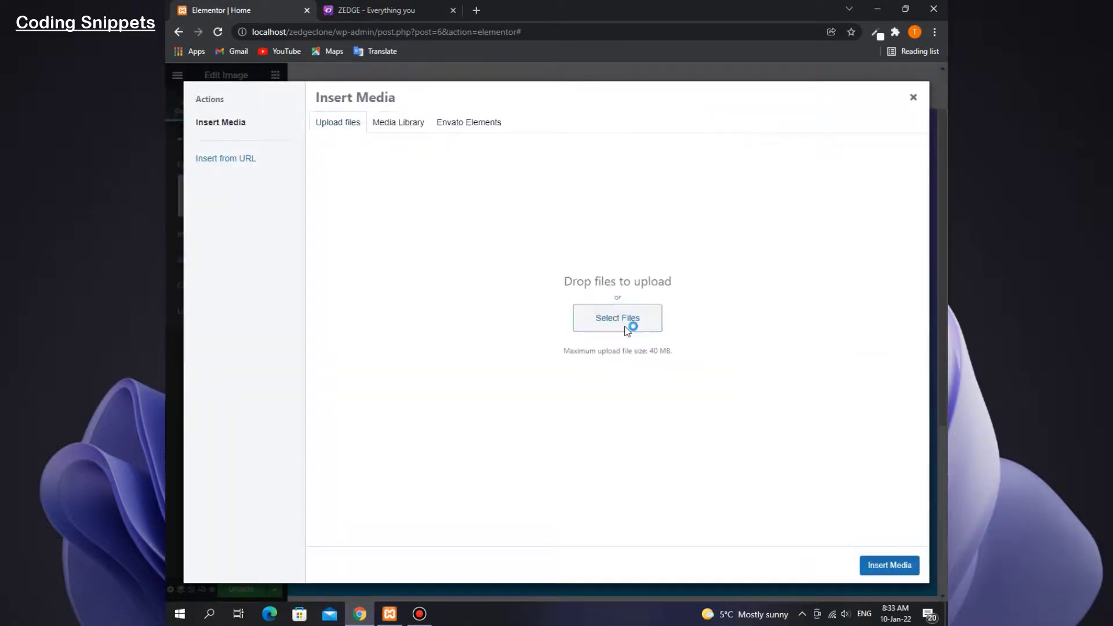
click(627, 328)
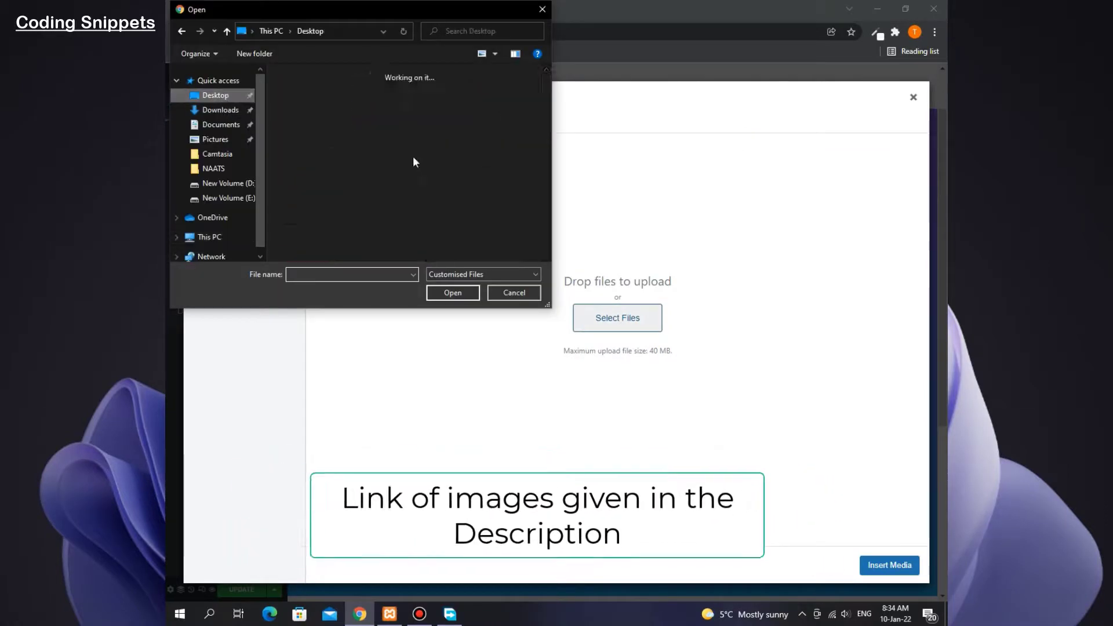
double_click(319, 138)
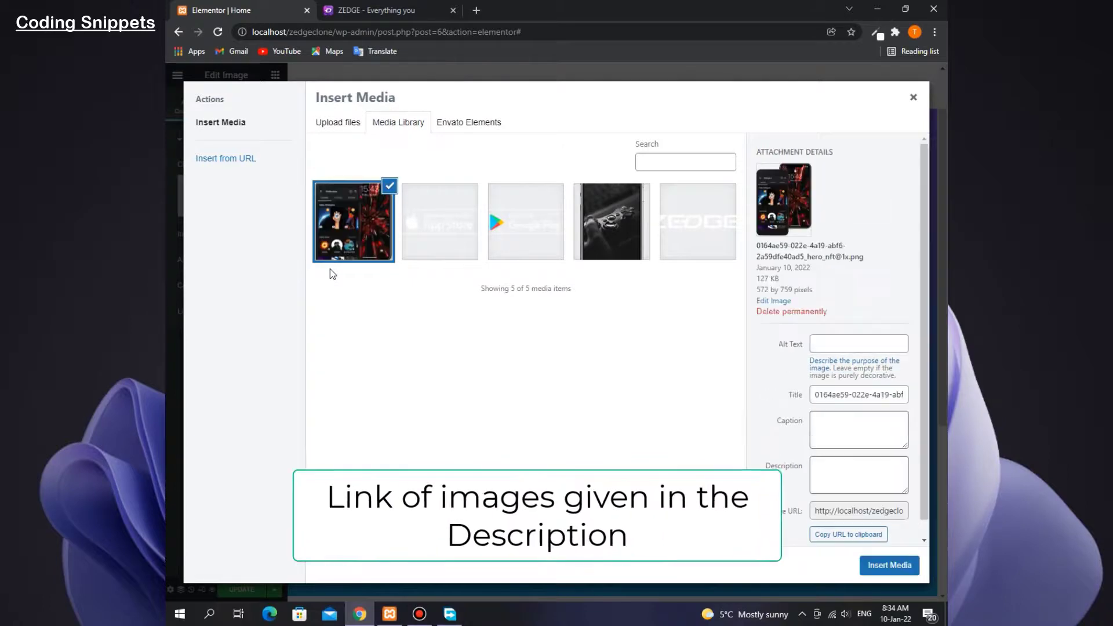
click(903, 567)
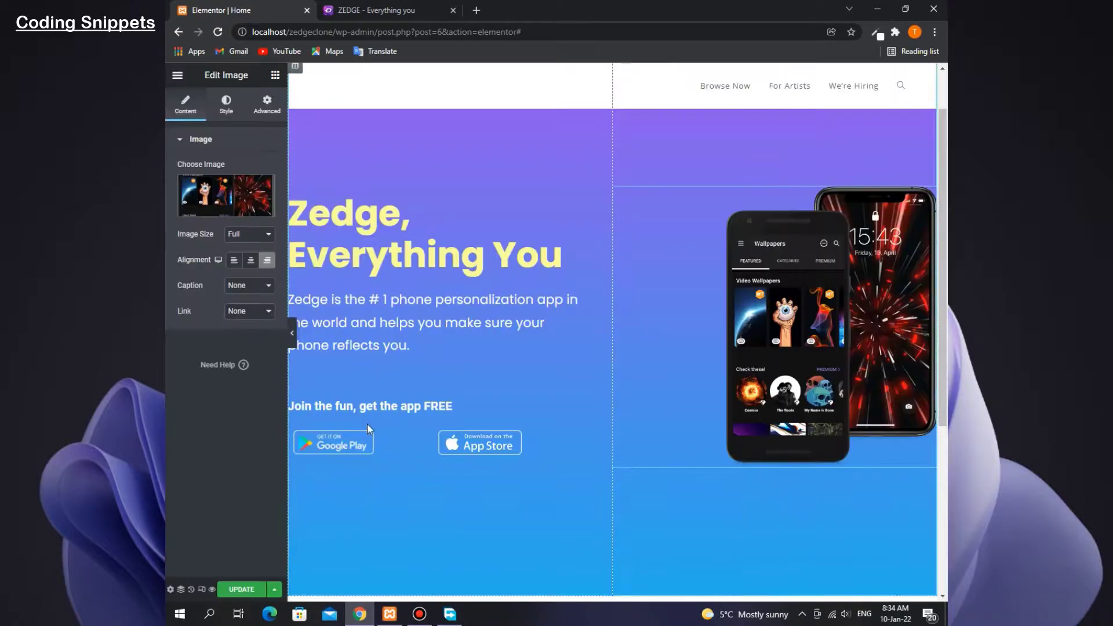
Set the hero image's width and max width to 100%, checking its size against the reference site
click(267, 104)
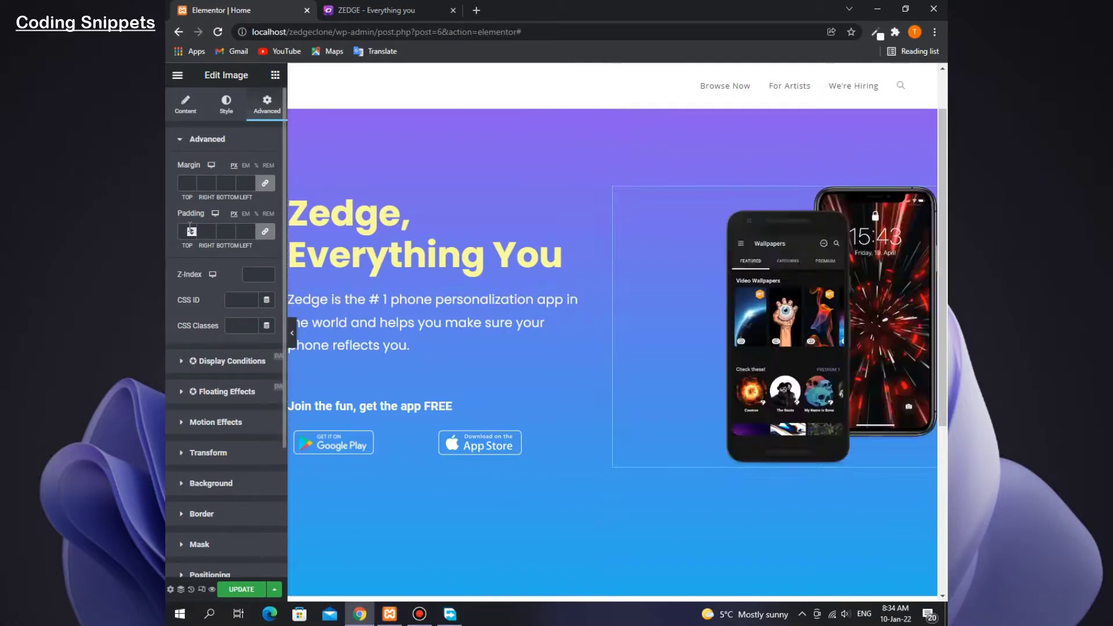
click(221, 109)
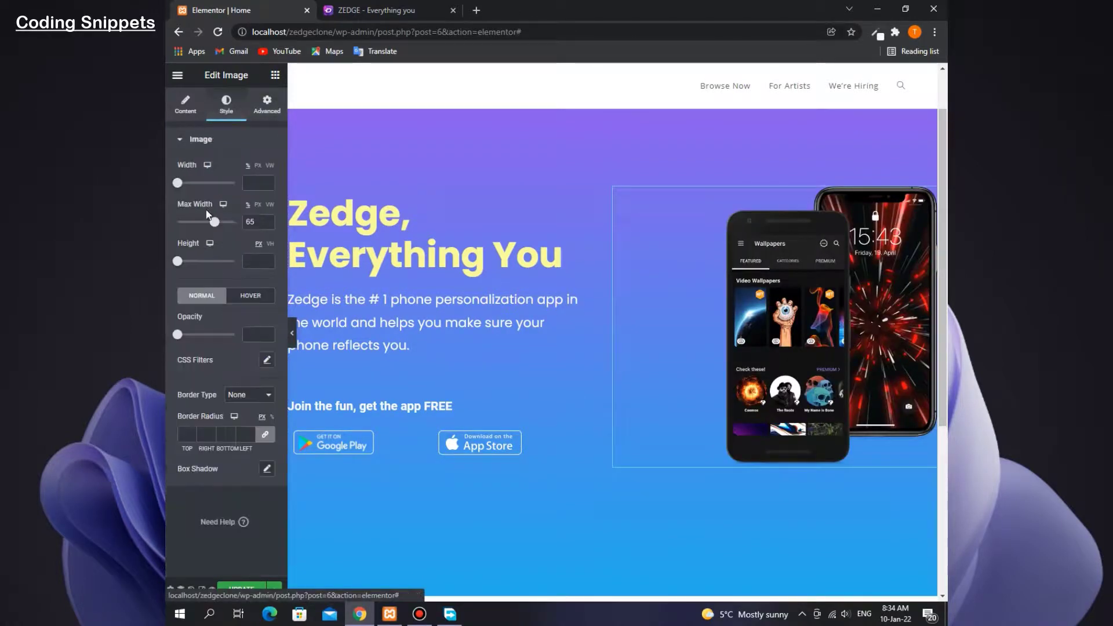
drag(178, 184, 233, 224)
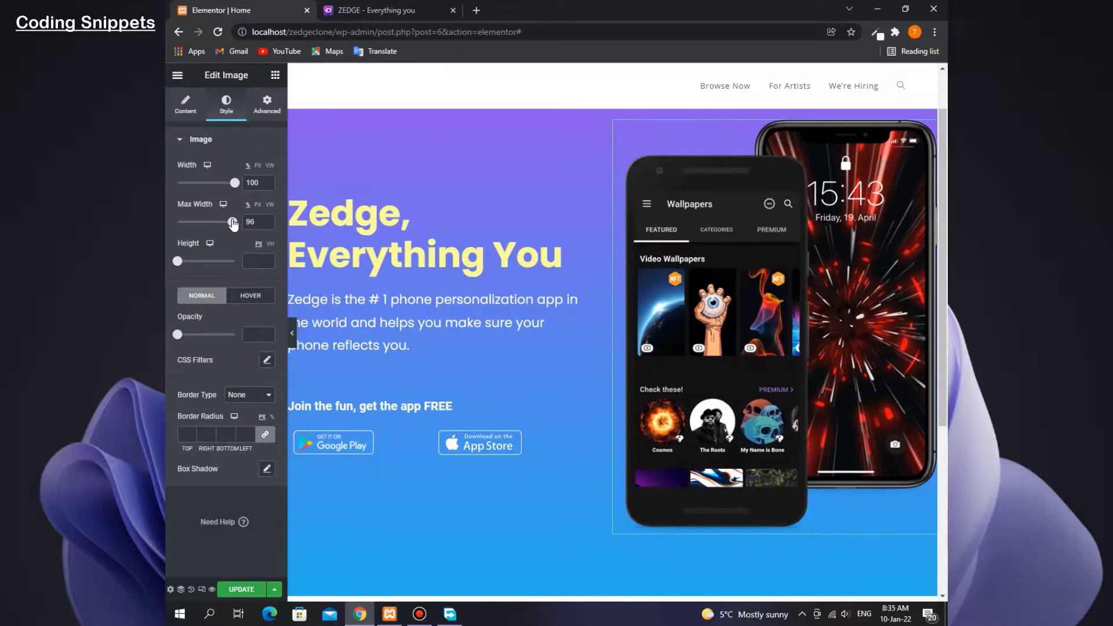
click(365, 11)
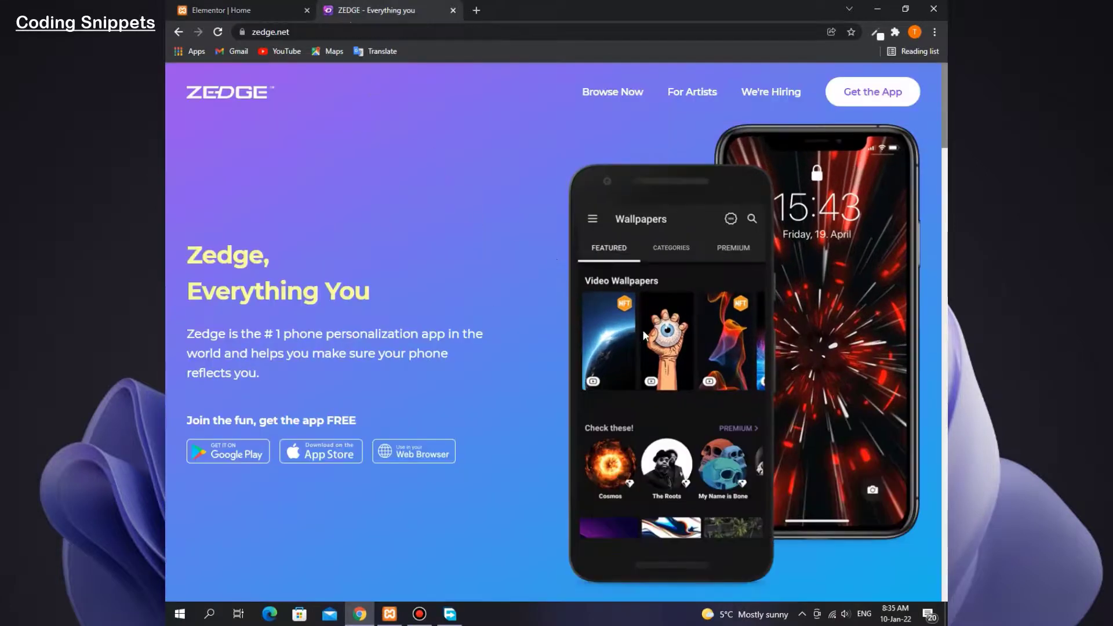
scroll(643, 335, down, 3)
click(220, 11)
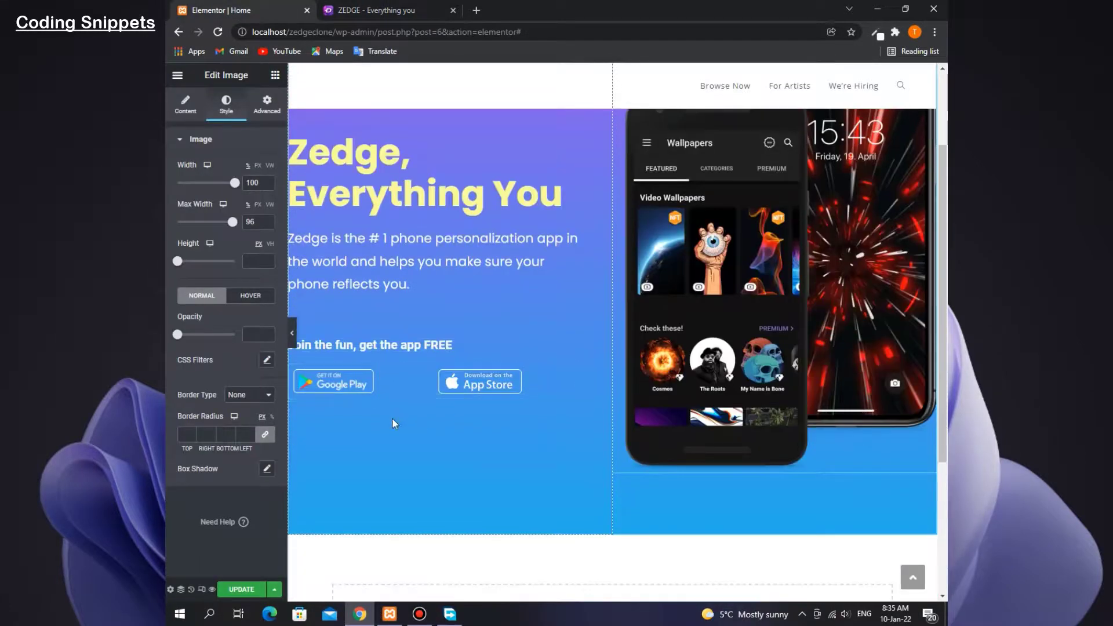
drag(233, 222, 239, 223)
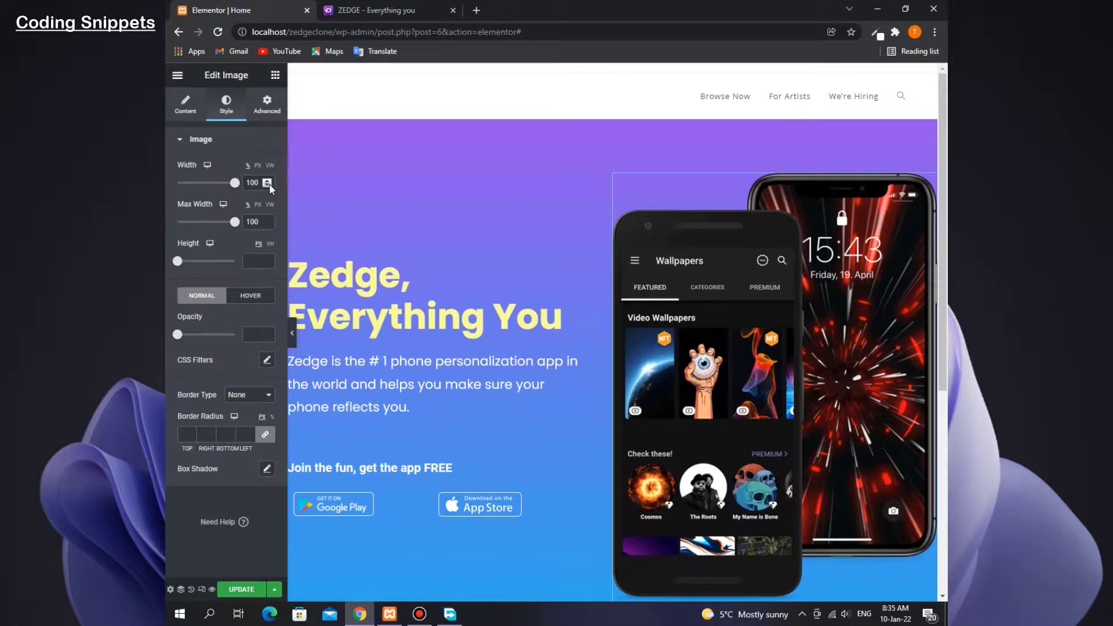
drag(178, 263, 235, 261)
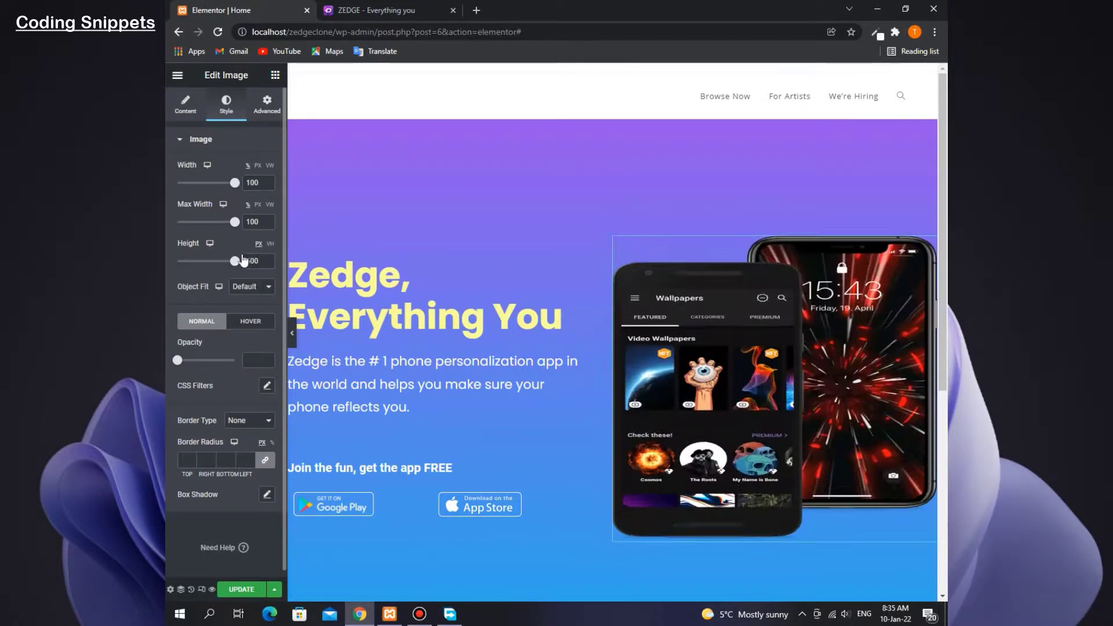
key(ctrl+z)
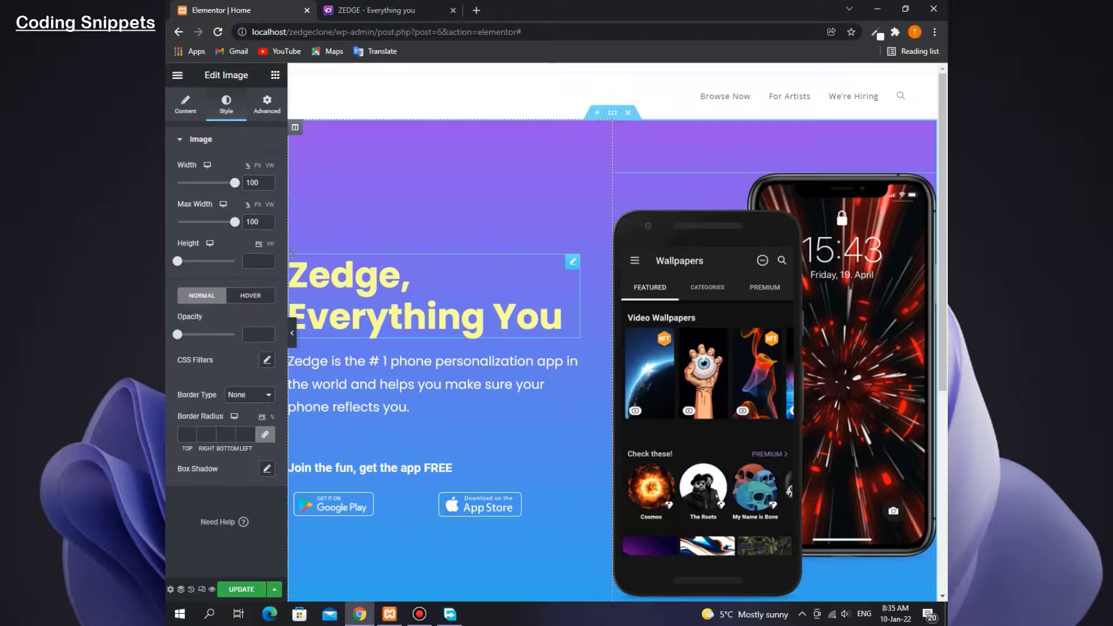
drag(186, 336, 235, 335)
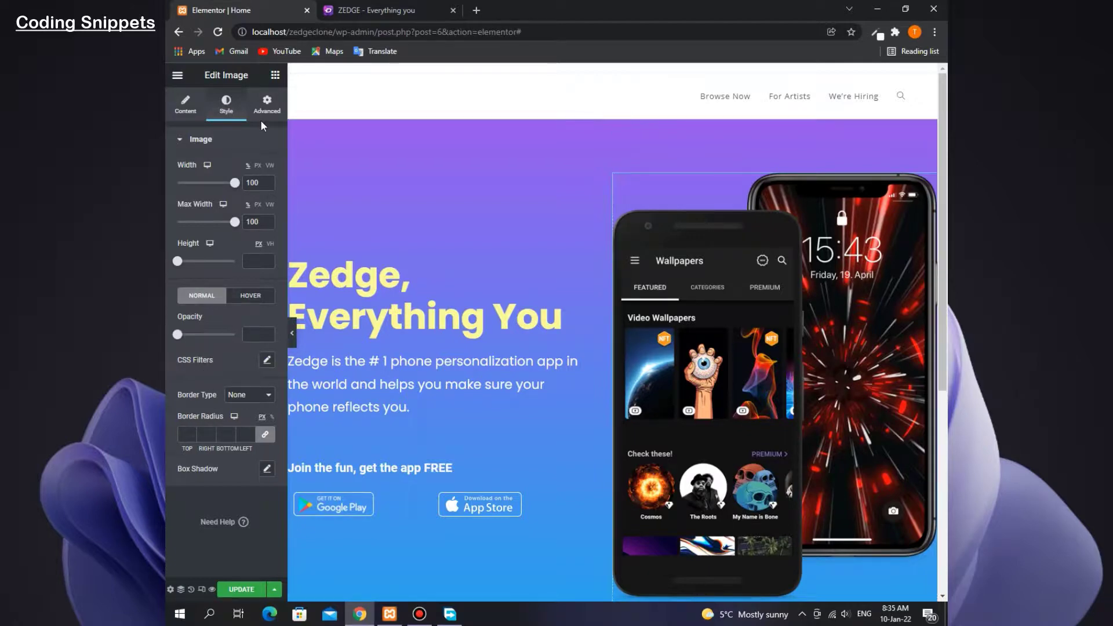
Set the hero image's max width to 150% and check how it fits within the hero section
scroll(621, 371, down, 3)
scroll(627, 385, up, 2)
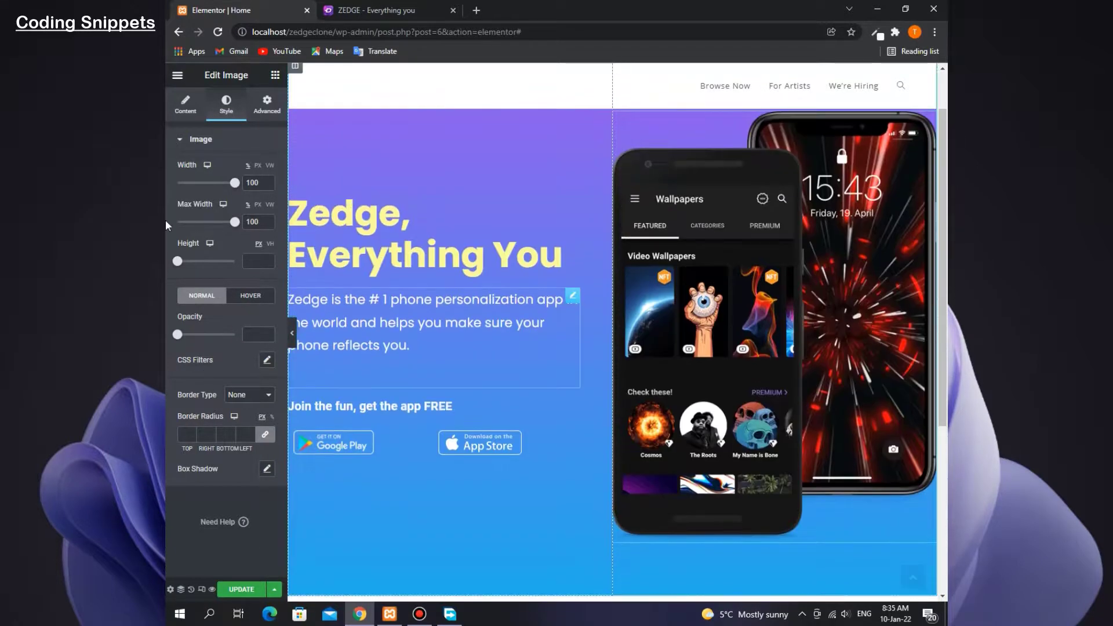
double_click(252, 223)
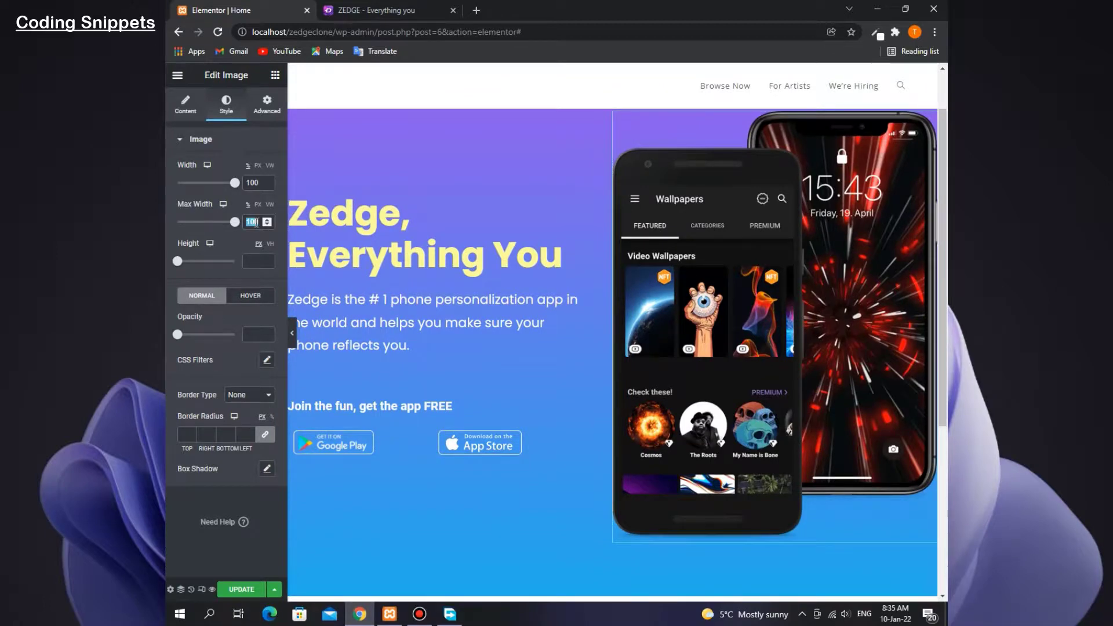
text(15)
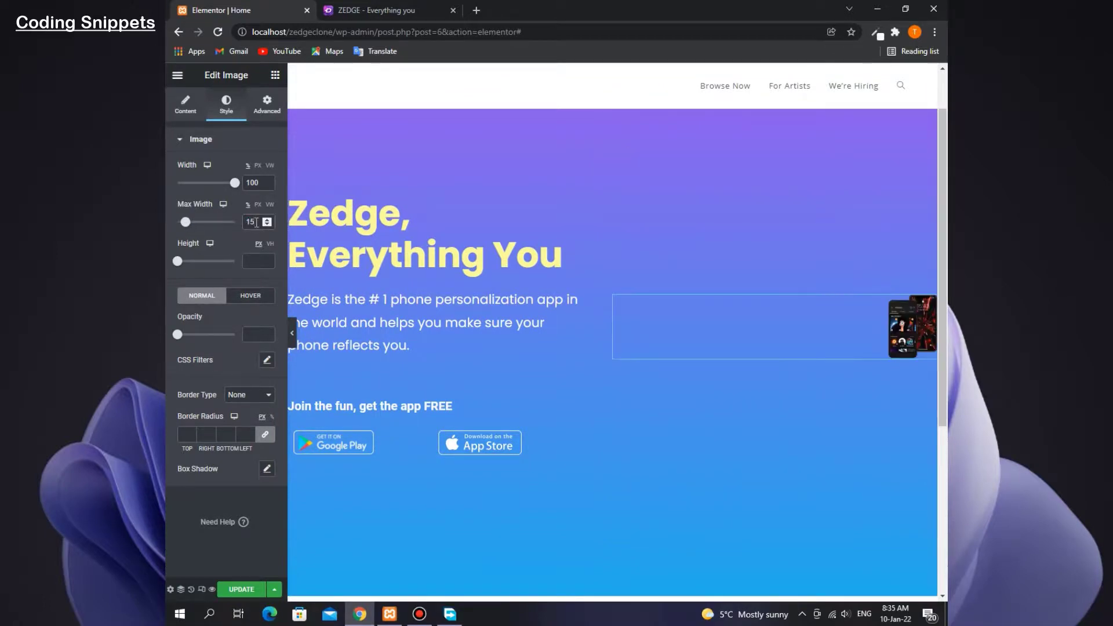
text(9)
key(BackSpace)
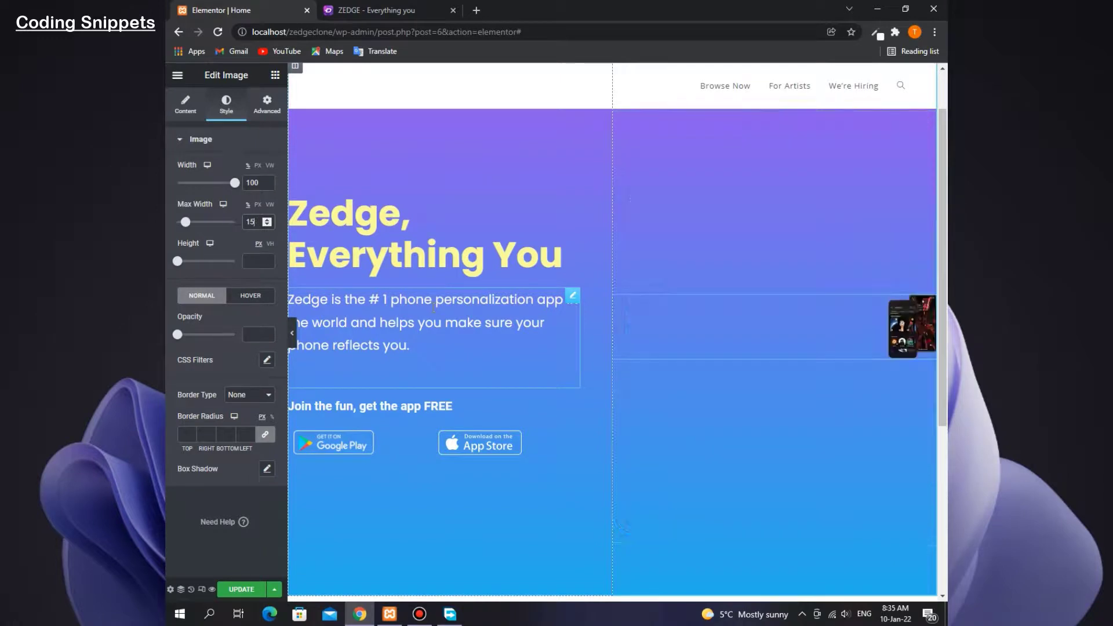
text(0)
scroll(581, 400, down, 3)
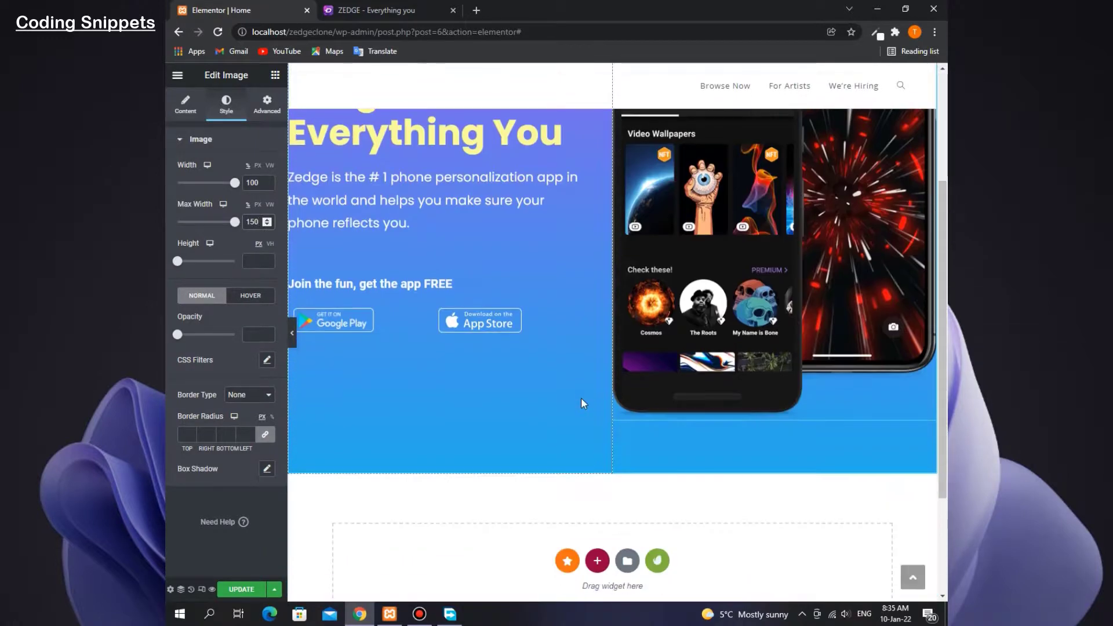
scroll(571, 300, up, 3)
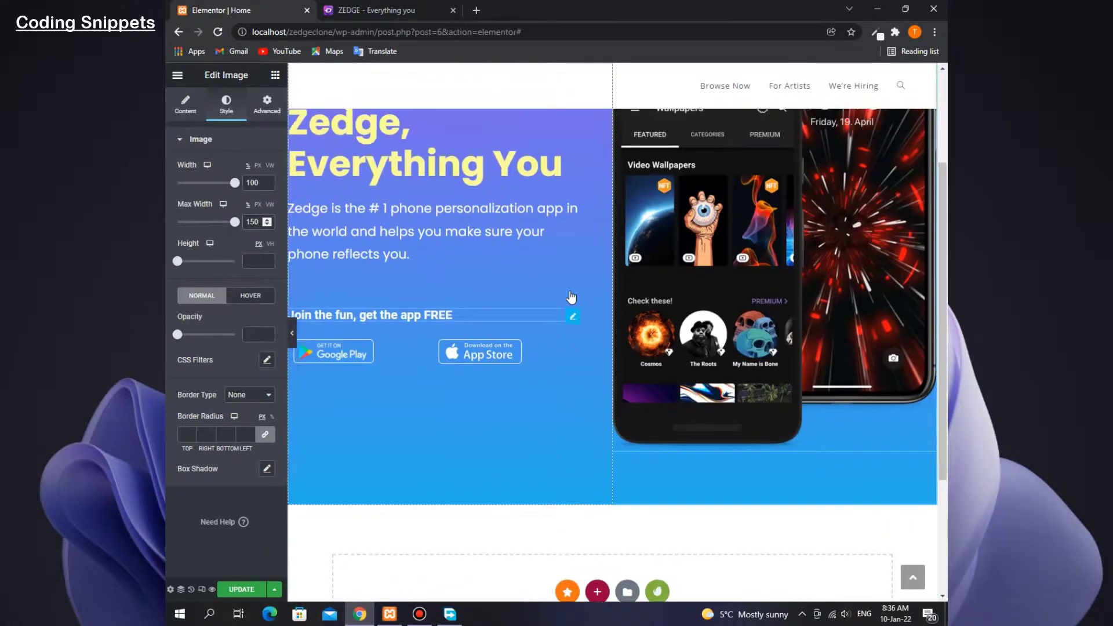
Compare the hero section with the reference site and preview the Home page at full width
click(425, 7)
scroll(694, 305, up, 3)
scroll(695, 306, down, 1)
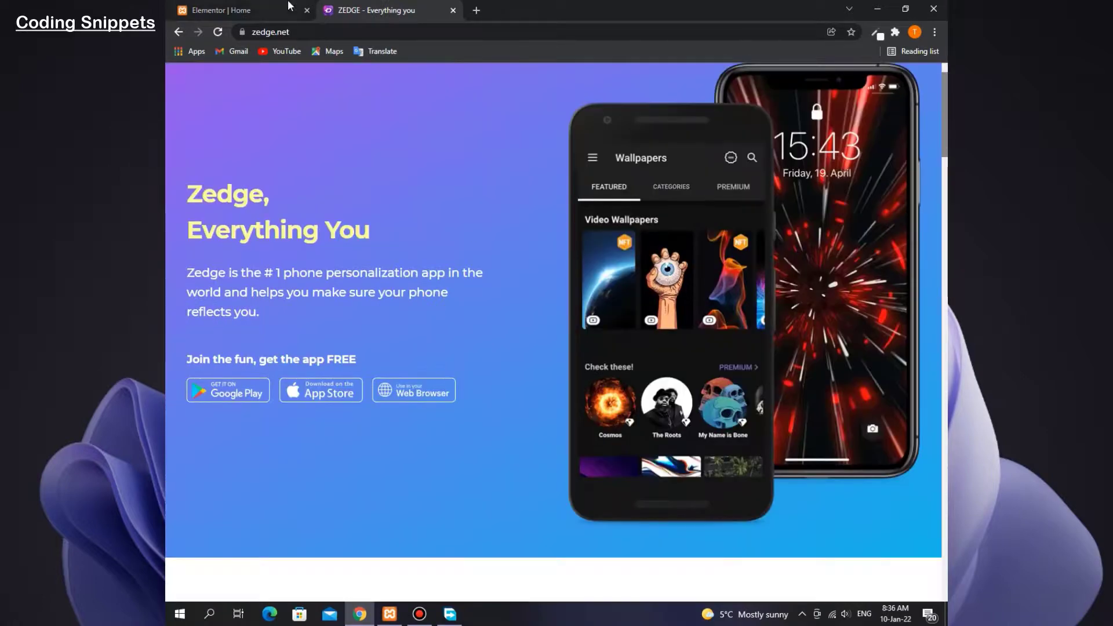
key(ctrl+shift+Tab)
click(293, 335)
scroll(477, 363, down, 1)
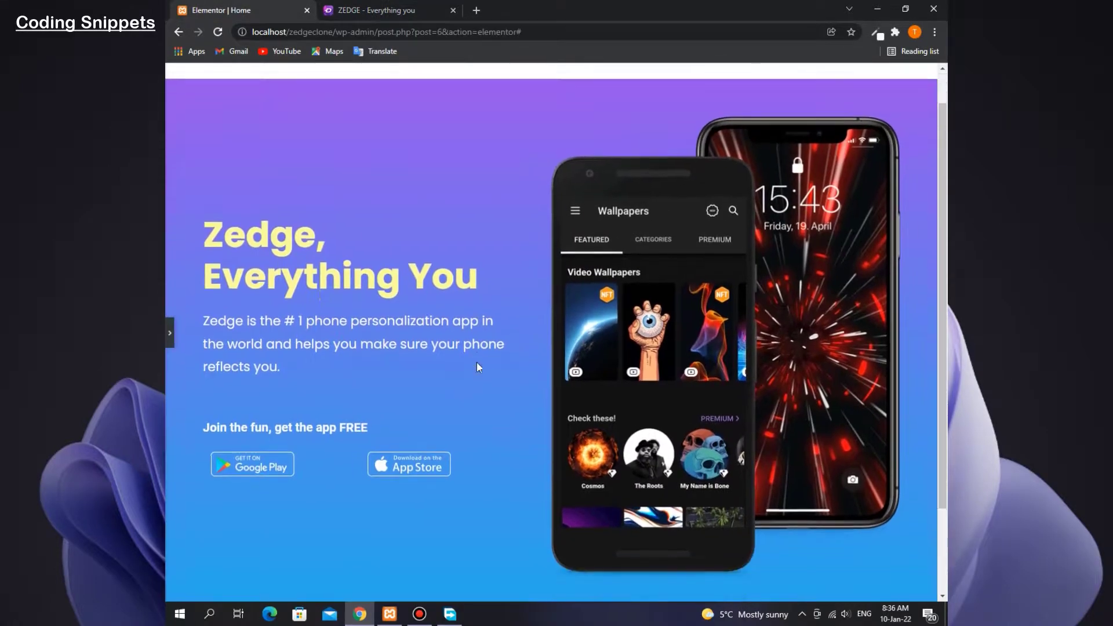
scroll(476, 365, up, 1)
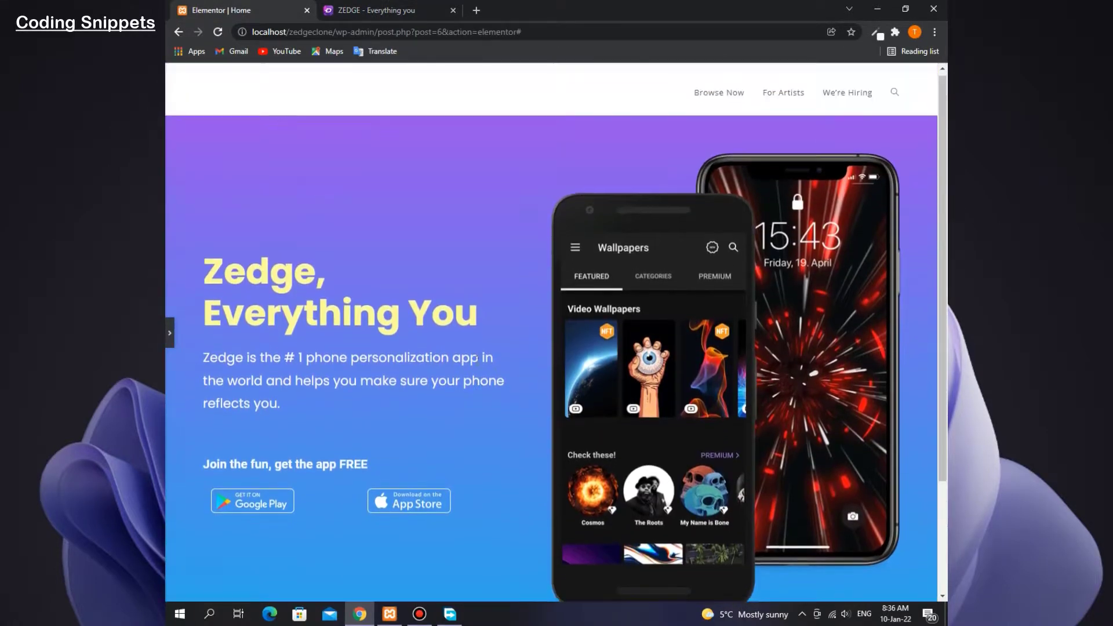
Check the full-width hero preview against the zedge.net hero for layout and image size, and return to the image's editing controls
key(ctrl+Tab)
scroll(465, 293, up, 1)
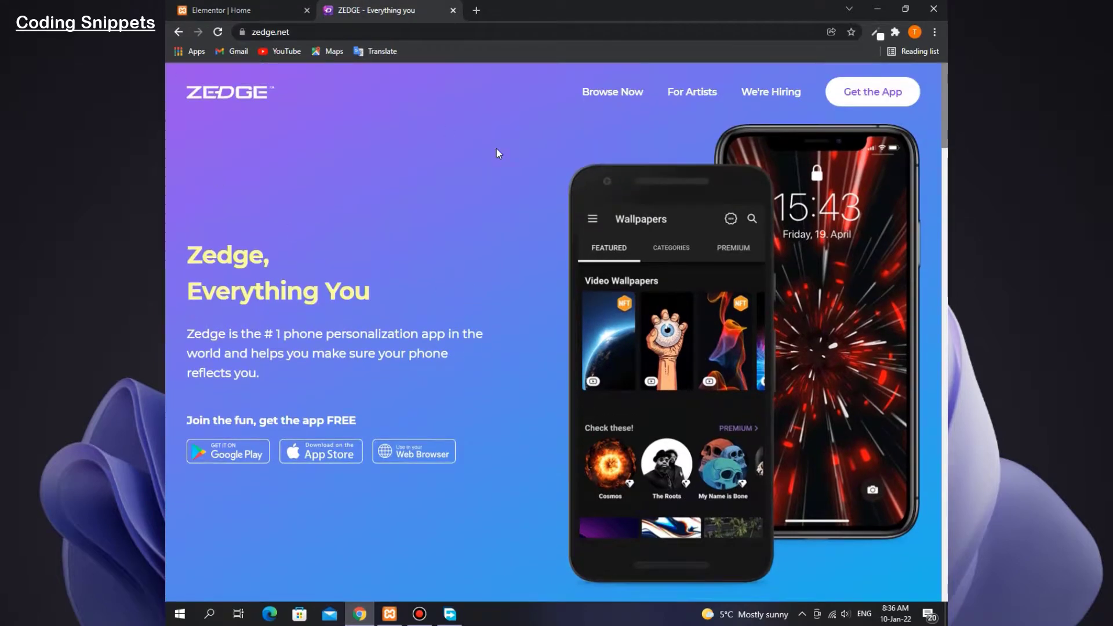
click(226, 12)
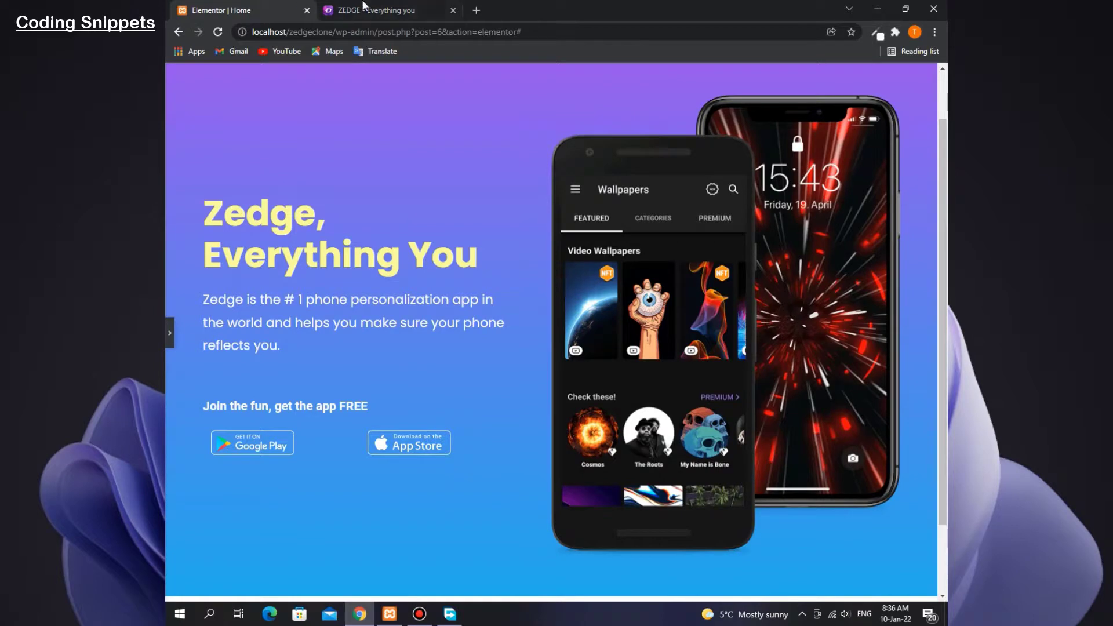
scroll(743, 115, up, 1)
click(433, 5)
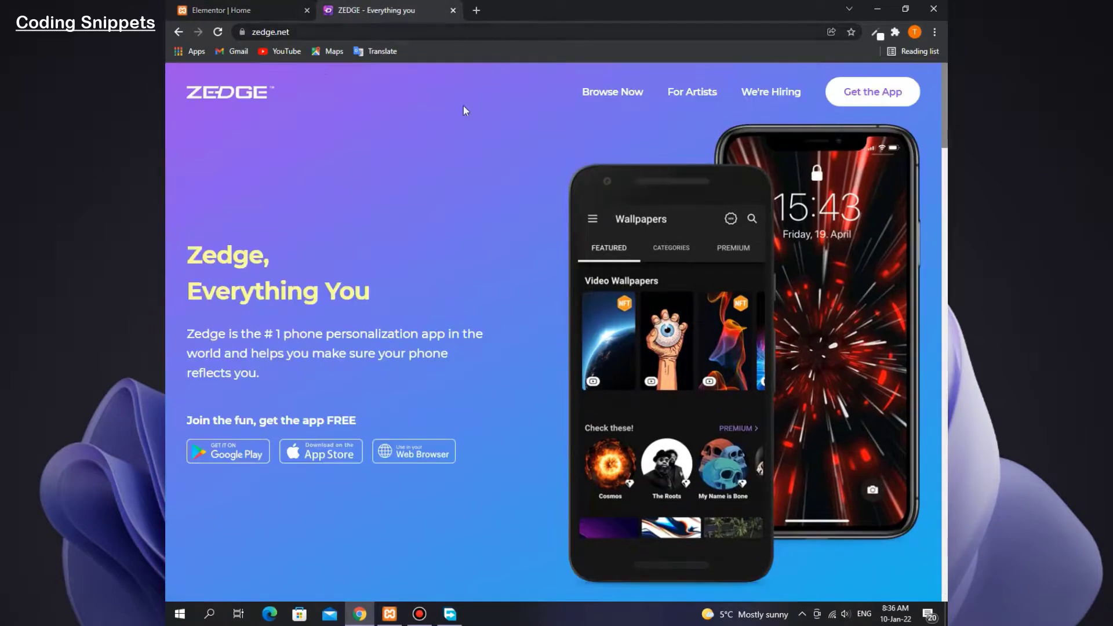
click(232, 10)
scroll(376, 186, down, 1)
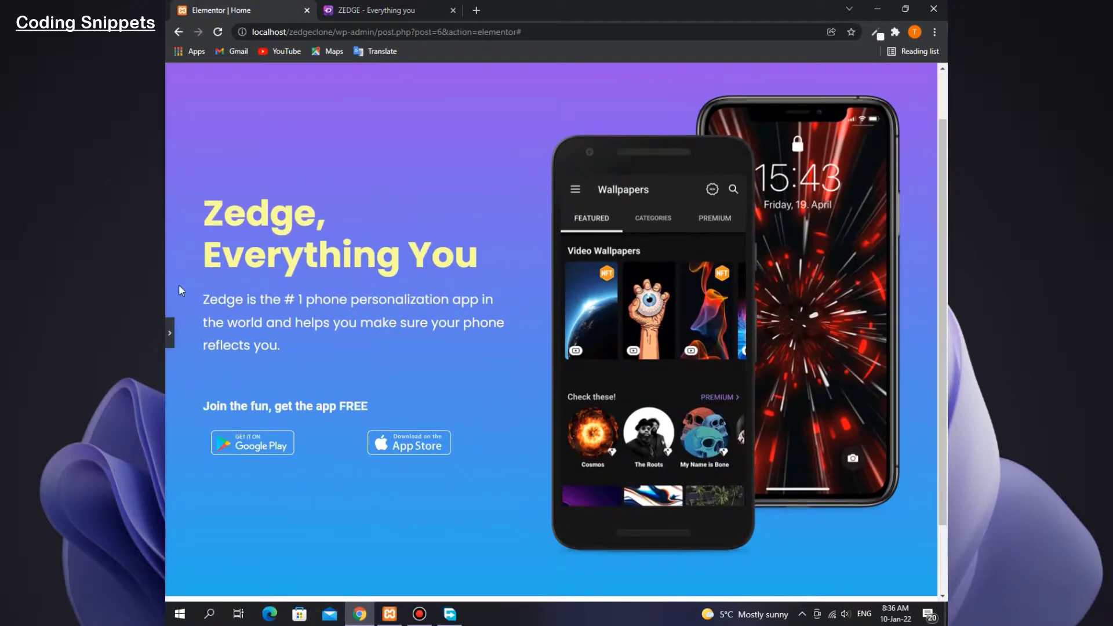
scroll(575, 441, down, 1)
scroll(609, 458, up, 1)
scroll(642, 471, down, 1)
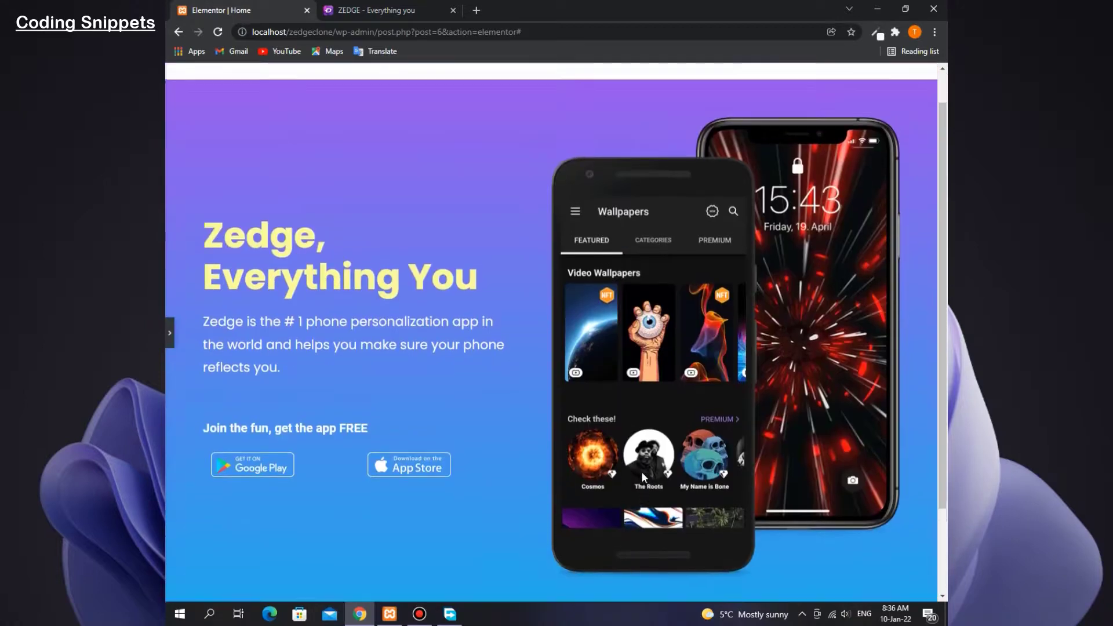
scroll(641, 472, up, 1)
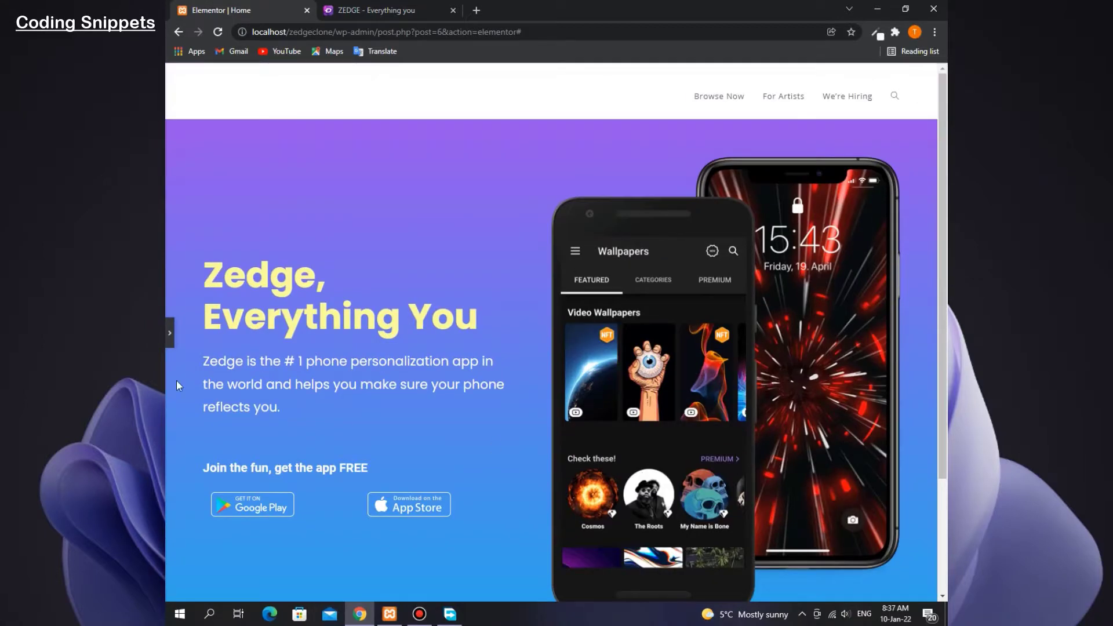
click(172, 334)
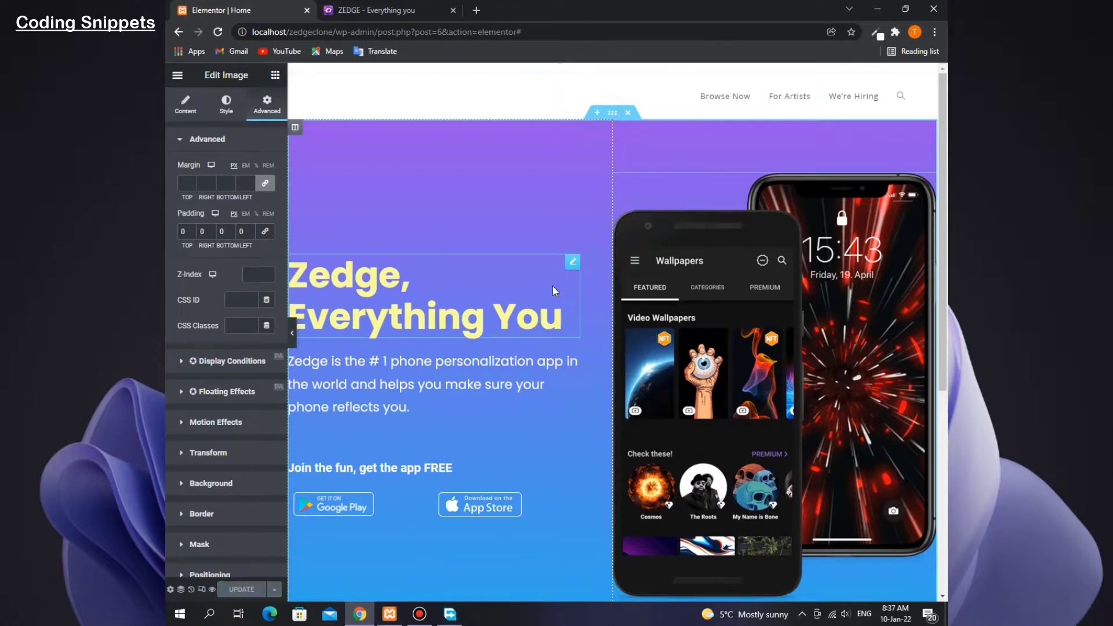
Open the WordPress admin dashboard of the zedgeclone site in a new browser tab
click(477, 10)
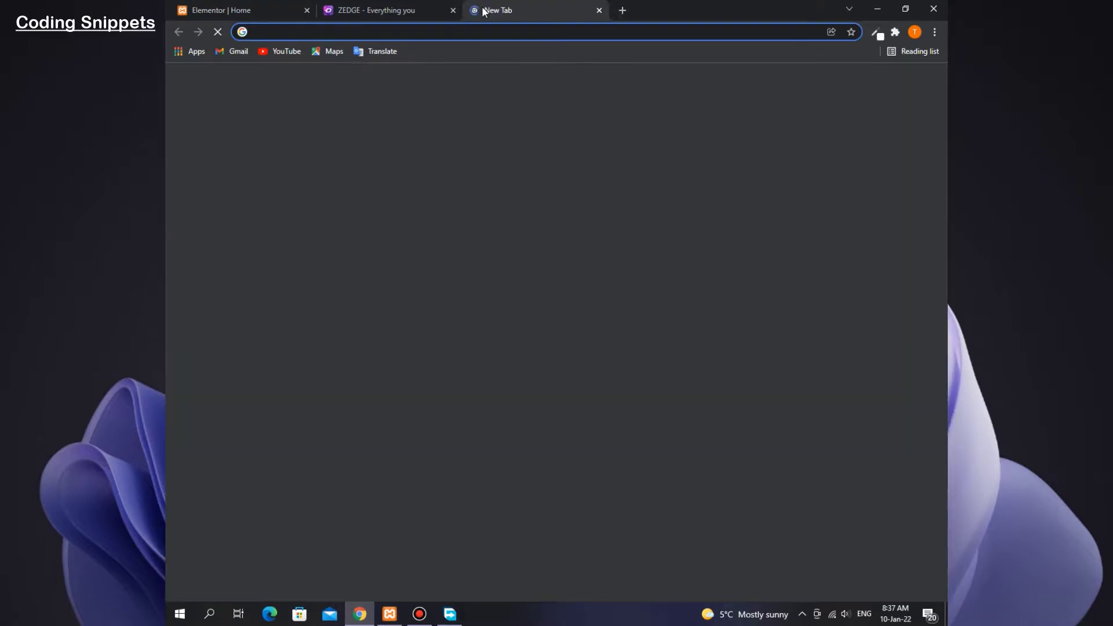
text(loc)
key(Down)
key(Down)
key(Down)
key(Down)
key(Down)
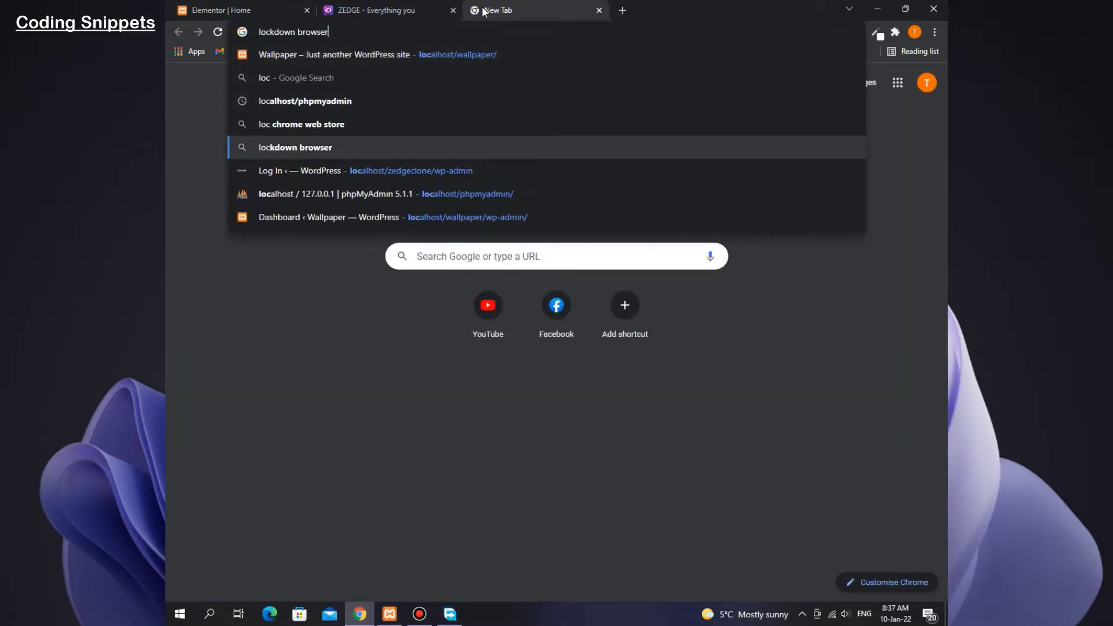
key(Return)
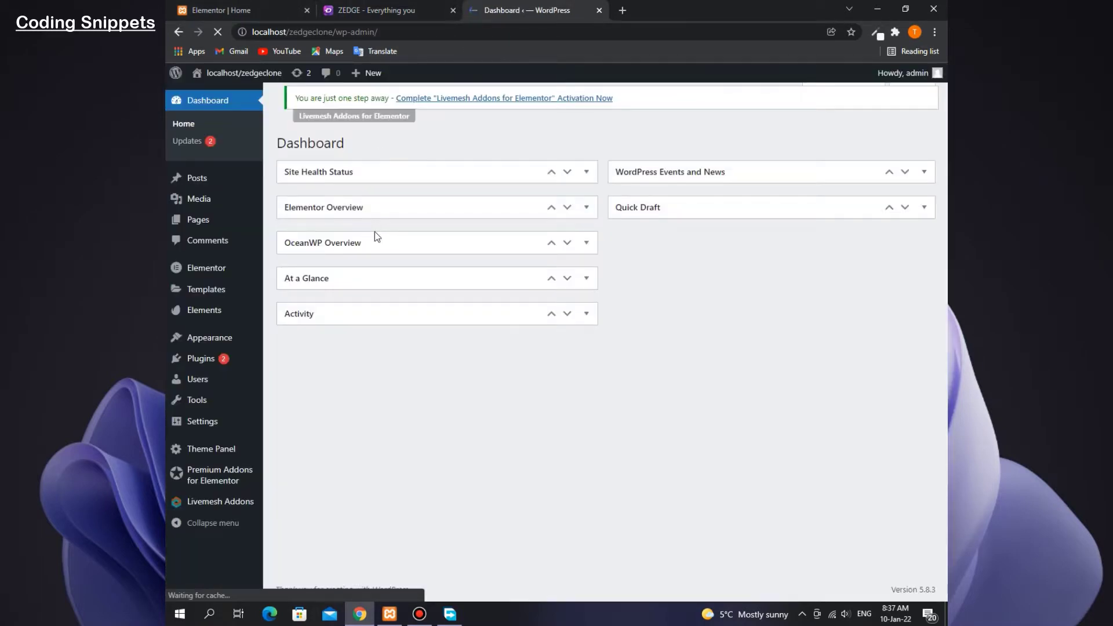
Set the site's static homepage to the Home page in the Reading settings and save the changes
mouse_move(203, 423)
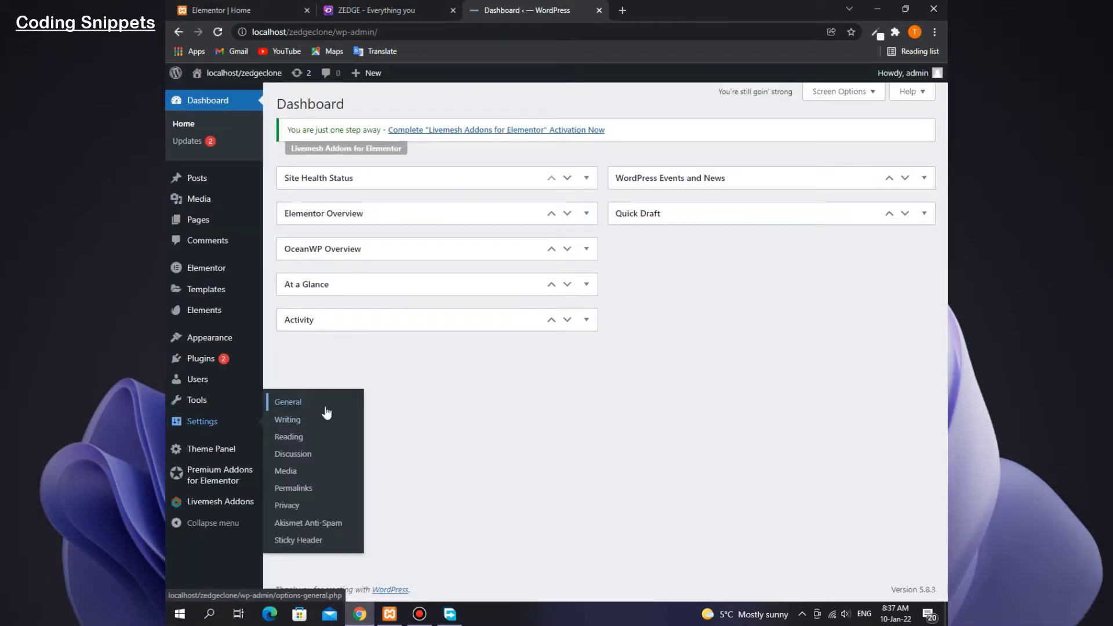
click(316, 441)
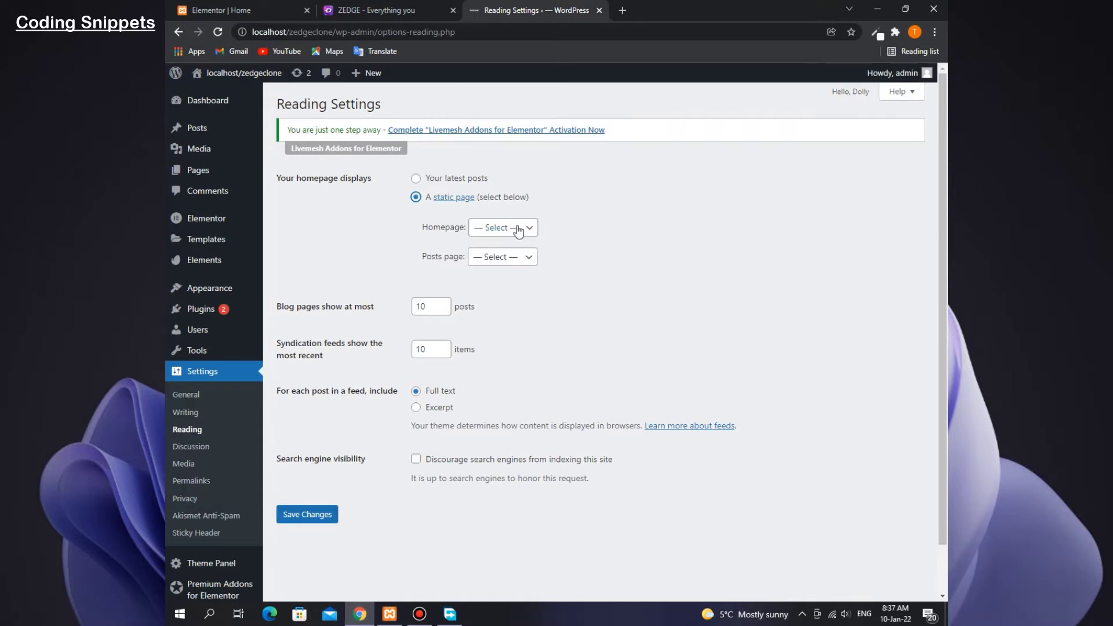
click(516, 230)
click(487, 284)
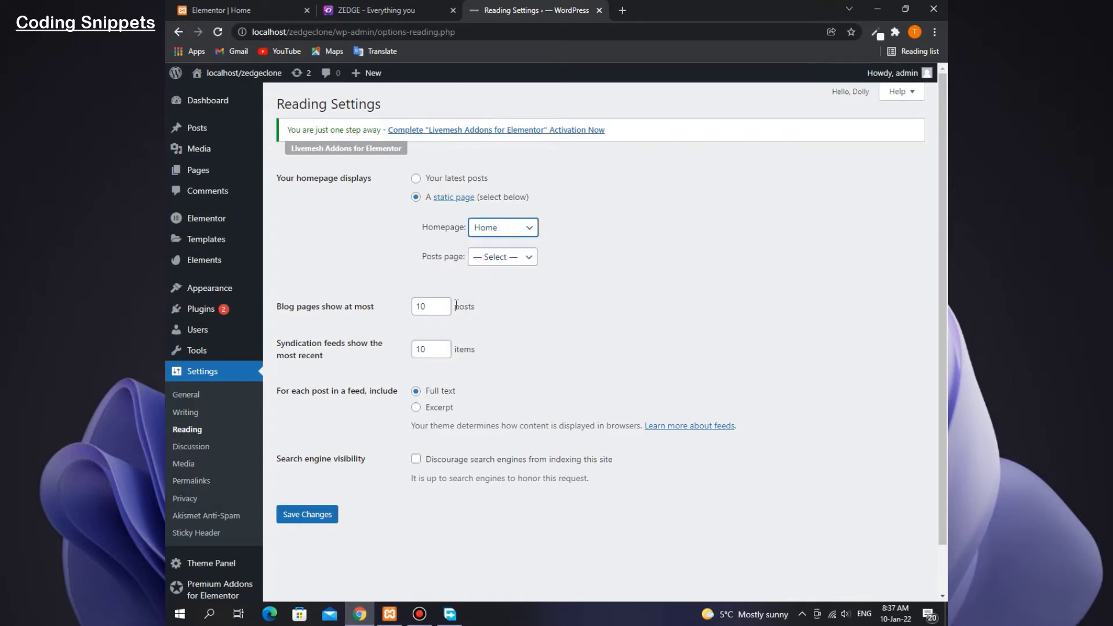
click(316, 520)
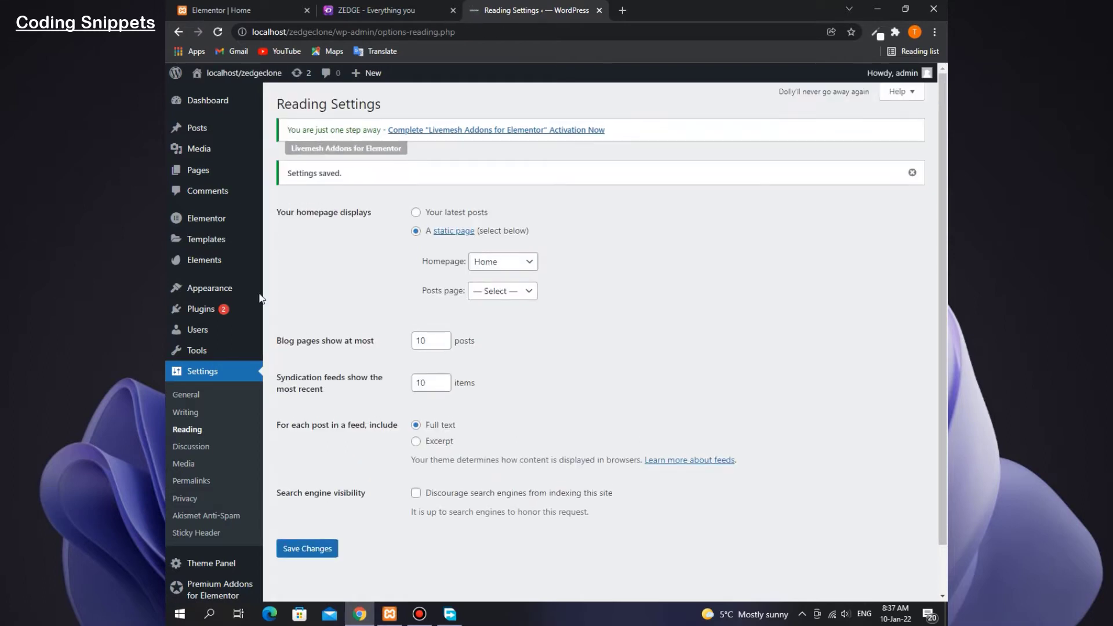
Open the live zedgeclone site in a separate tab and look over its front page from header to footer
middle_click(371, 73)
key(ctrl+Tab)
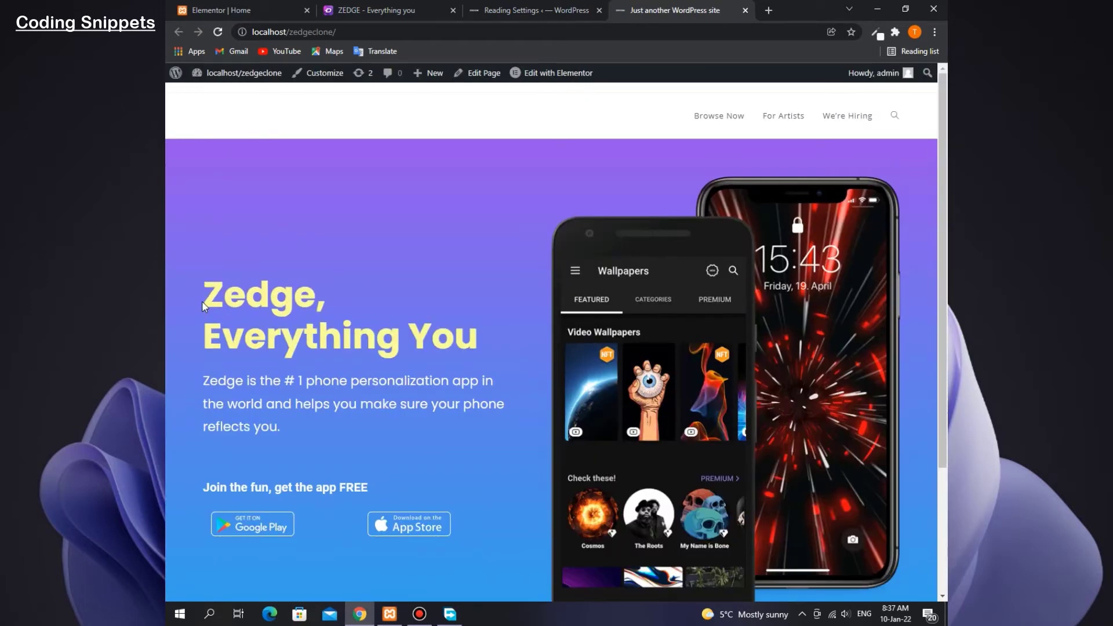
scroll(396, 300, down, 4)
scroll(396, 300, up, 4)
Compare the header and hero behaviour while scrolling on zedge.net with the live zedgeclone front page
click(348, 10)
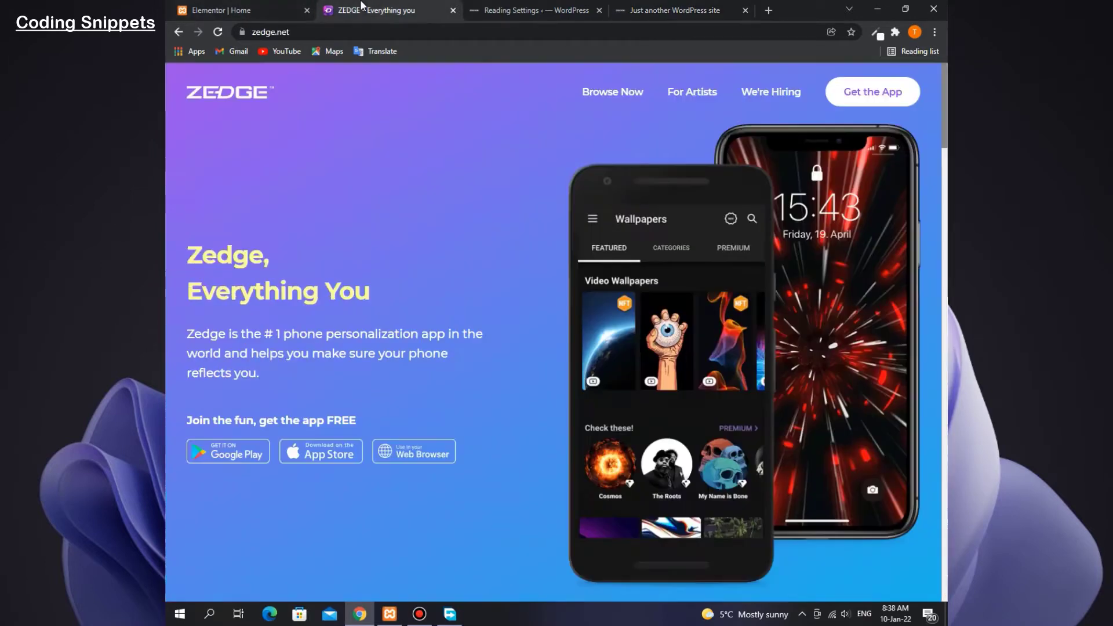
scroll(343, 191, down, 1)
scroll(344, 191, up, 1)
scroll(346, 192, down, 3)
scroll(420, 317, up, 3)
click(653, 8)
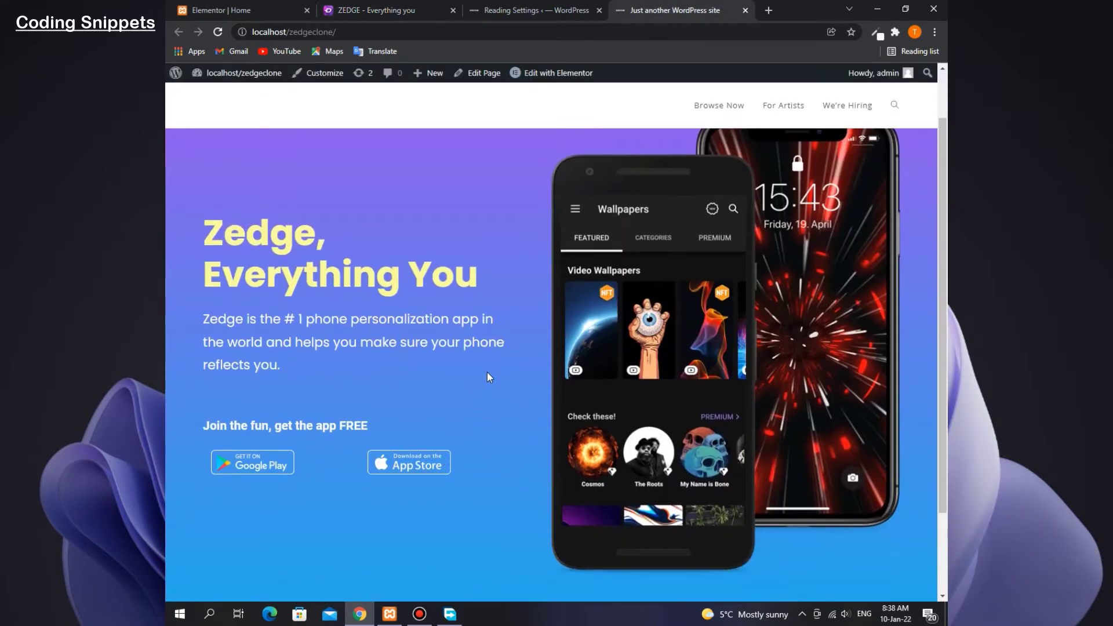
scroll(455, 459, down, 2)
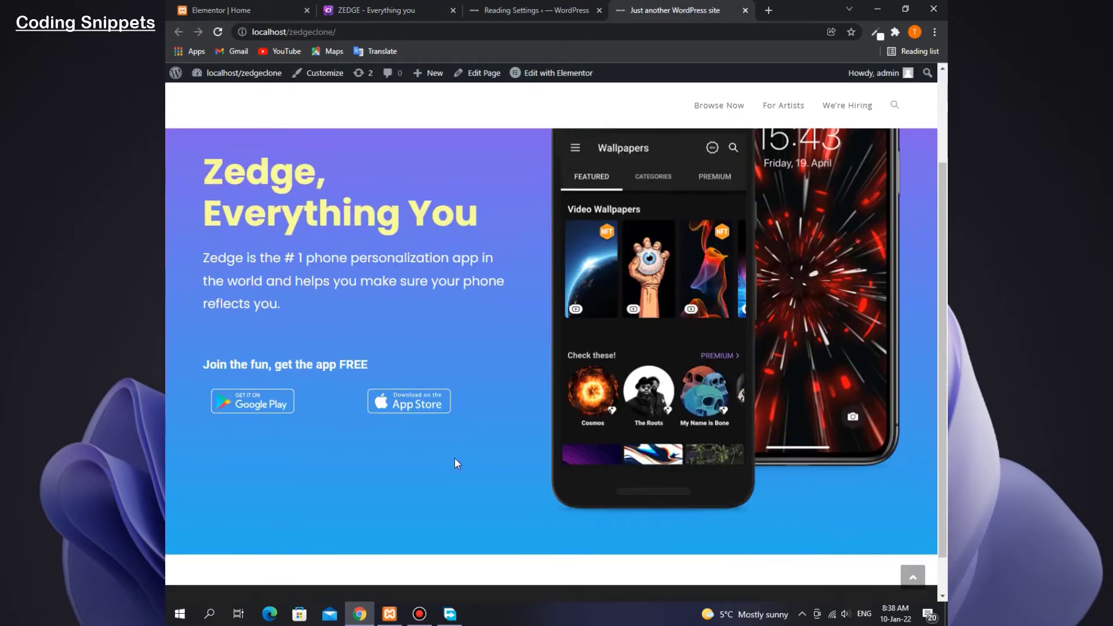
scroll(454, 458, down, 2)
scroll(454, 457, up, 3)
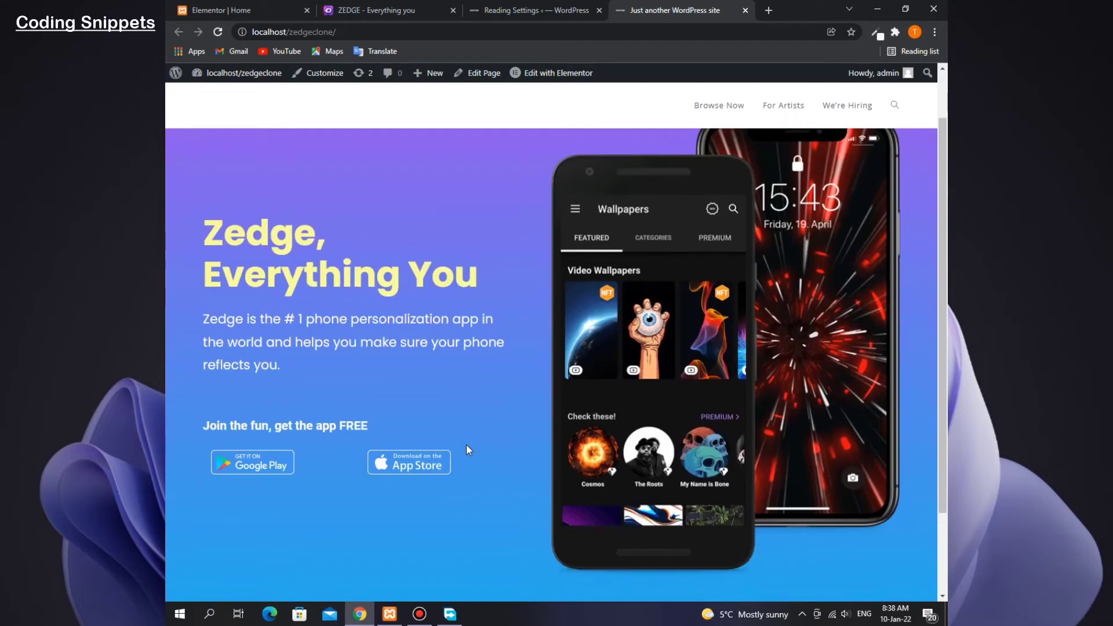
scroll(466, 444, up, 1)
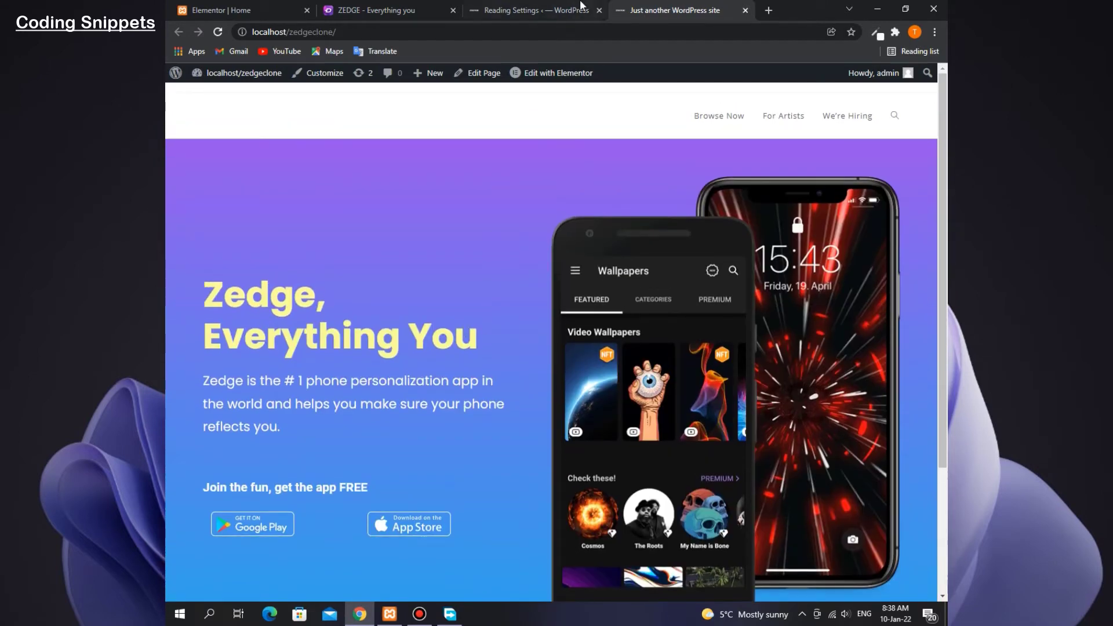